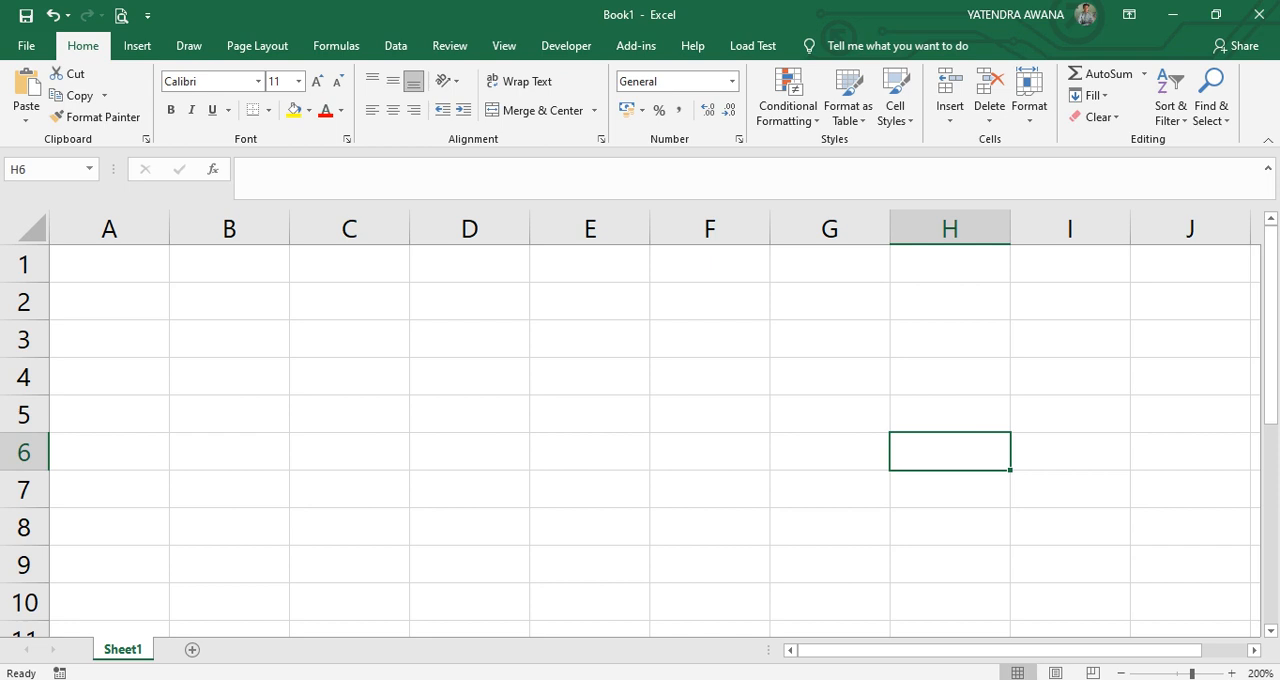
Enter the column header EMP_ID in cell A1.
{"action": "key", "text": "ctrl+Home"}
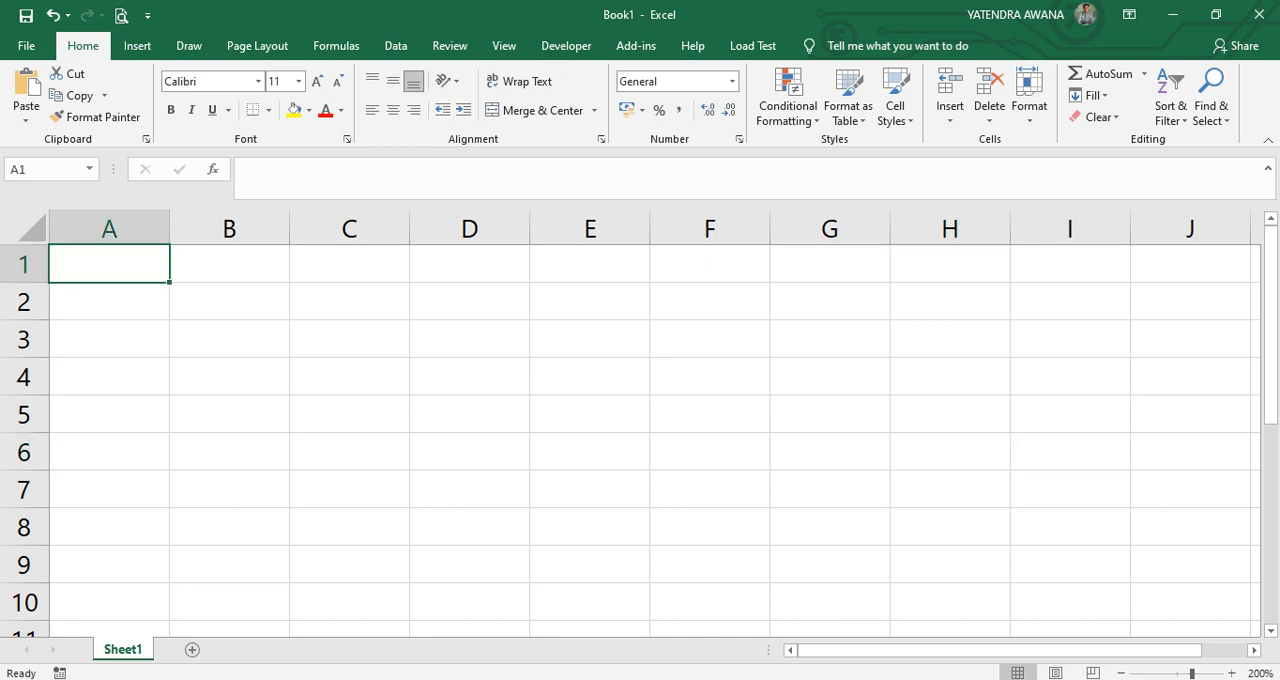
{"action": "type", "text": "emp_i"}
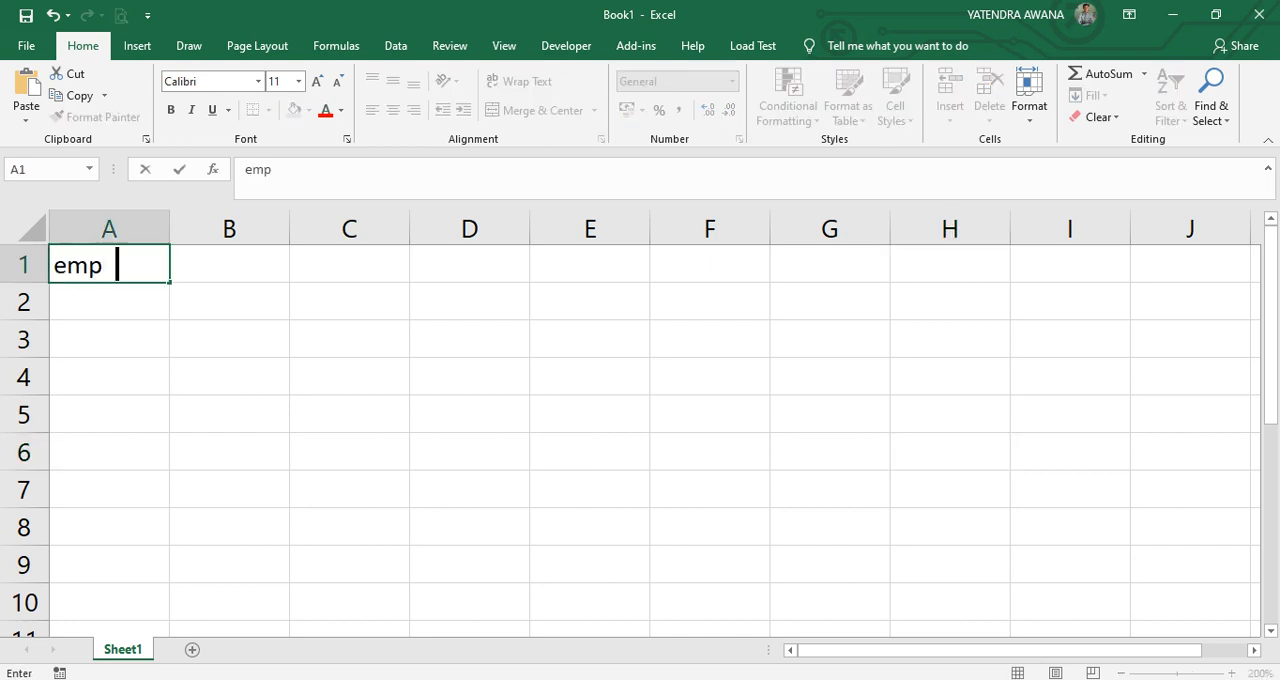
{"action": "type", "text": "d"}
{"action": "key", "text": "BackSpace"}
{"action": "key", "text": "BackSpace"}
{"action": "key", "text": "BackSpace"}
{"action": "key", "text": "BackSpace"}
{"action": "key", "text": "BackSpace"}
{"action": "key", "text": "BackSpace"}
{"action": "type", "text": "EMP_ID"}
{"action": "key", "text": "Tab"}
Add the headers EMP_NAME in B1 and EMP_POST in C1, and autofit columns B and C to their text.
{"action": "type", "text": "EMP_"}
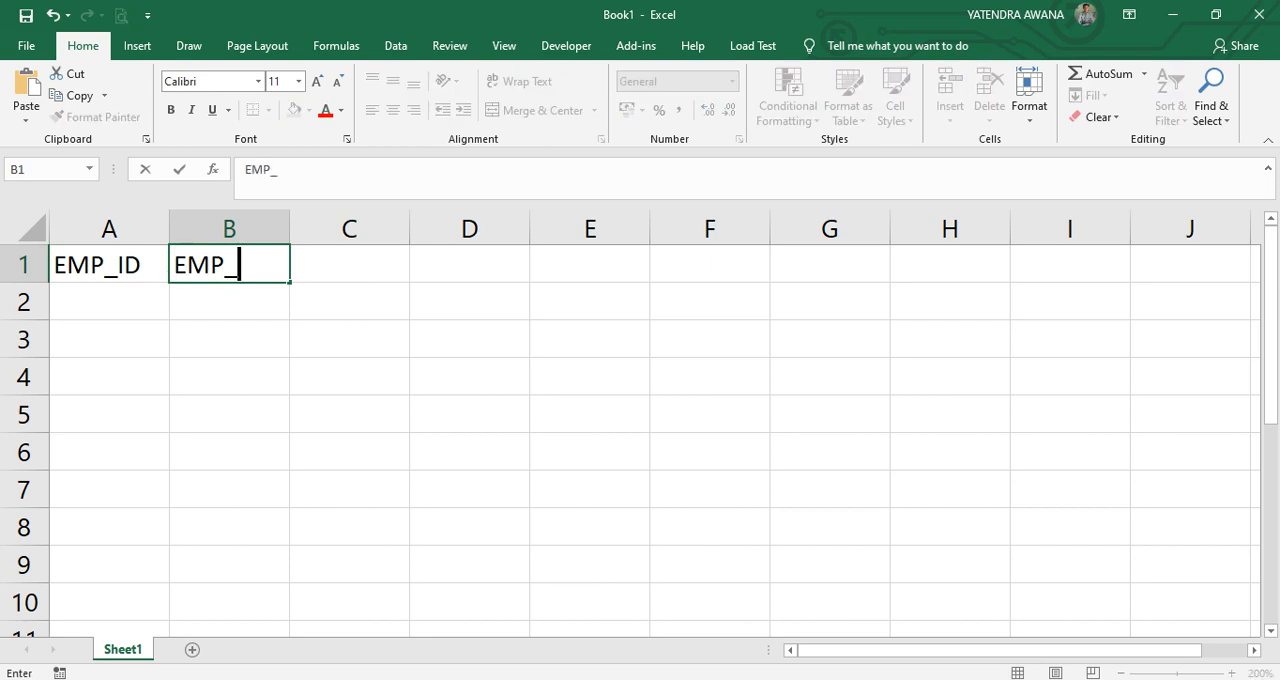
{"action": "type", "text": "NAME"}
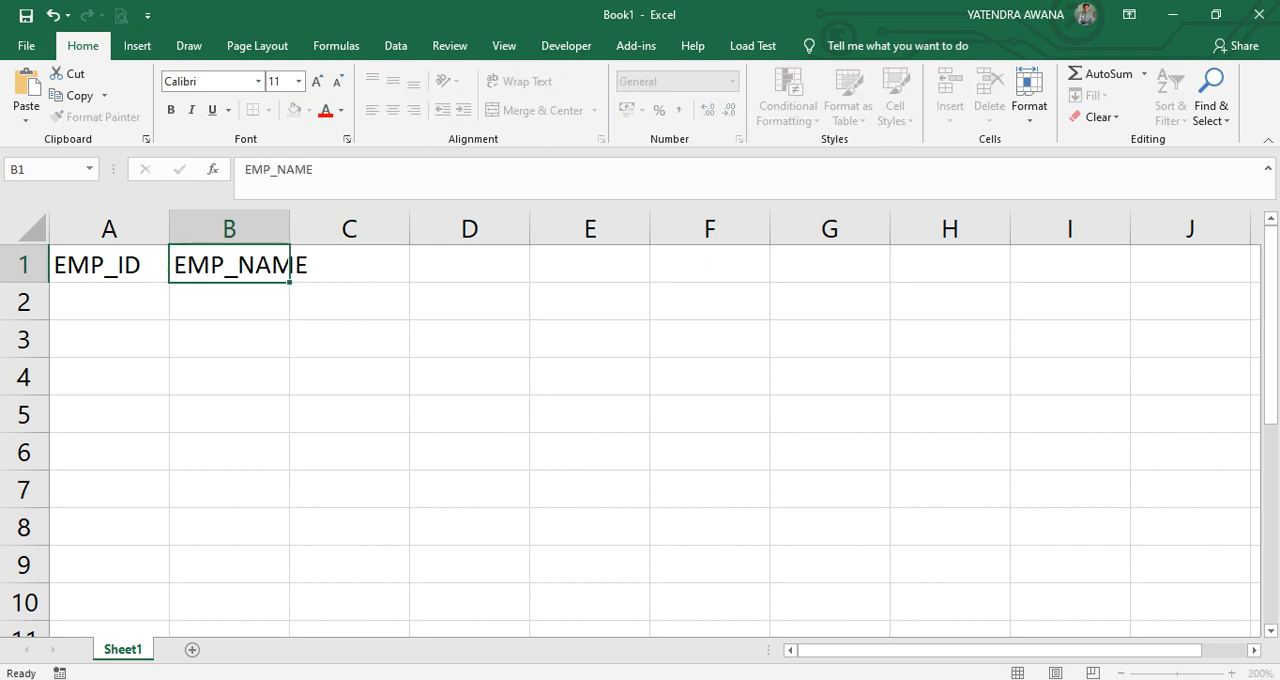
{"action": "key", "text": "Tab"}
{"action": "type", "text": "EM"}
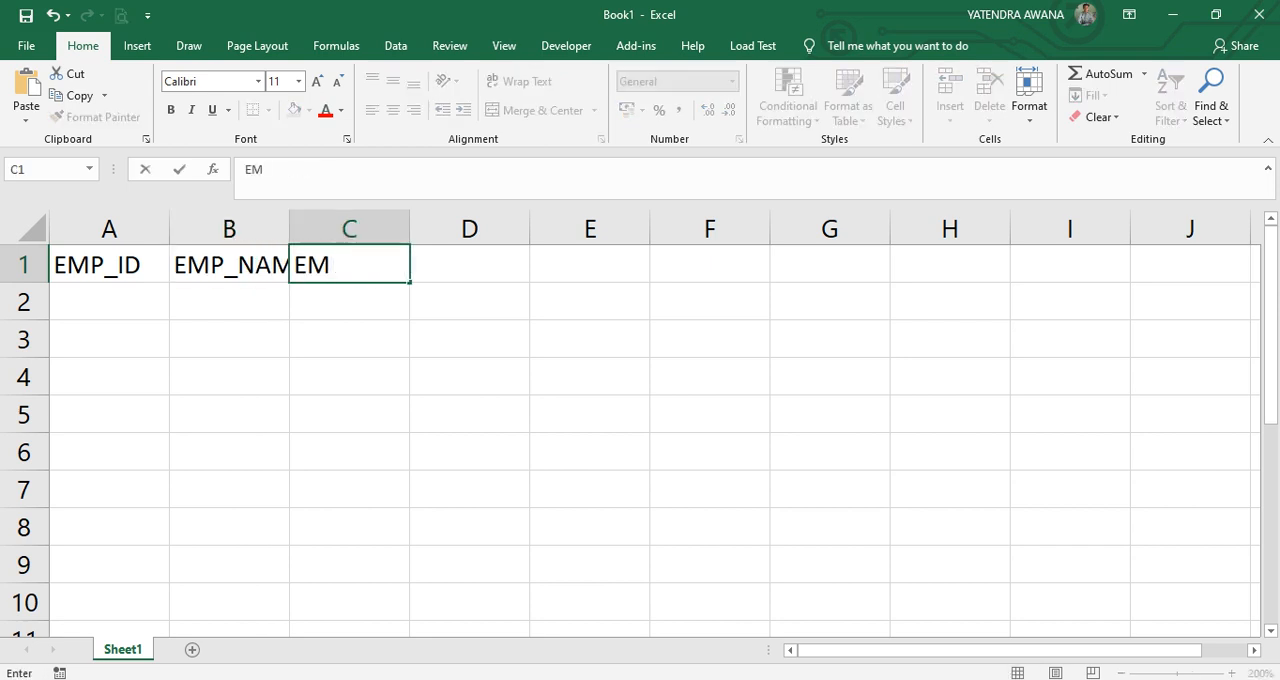
{"action": "type", "text": "P_POST"}
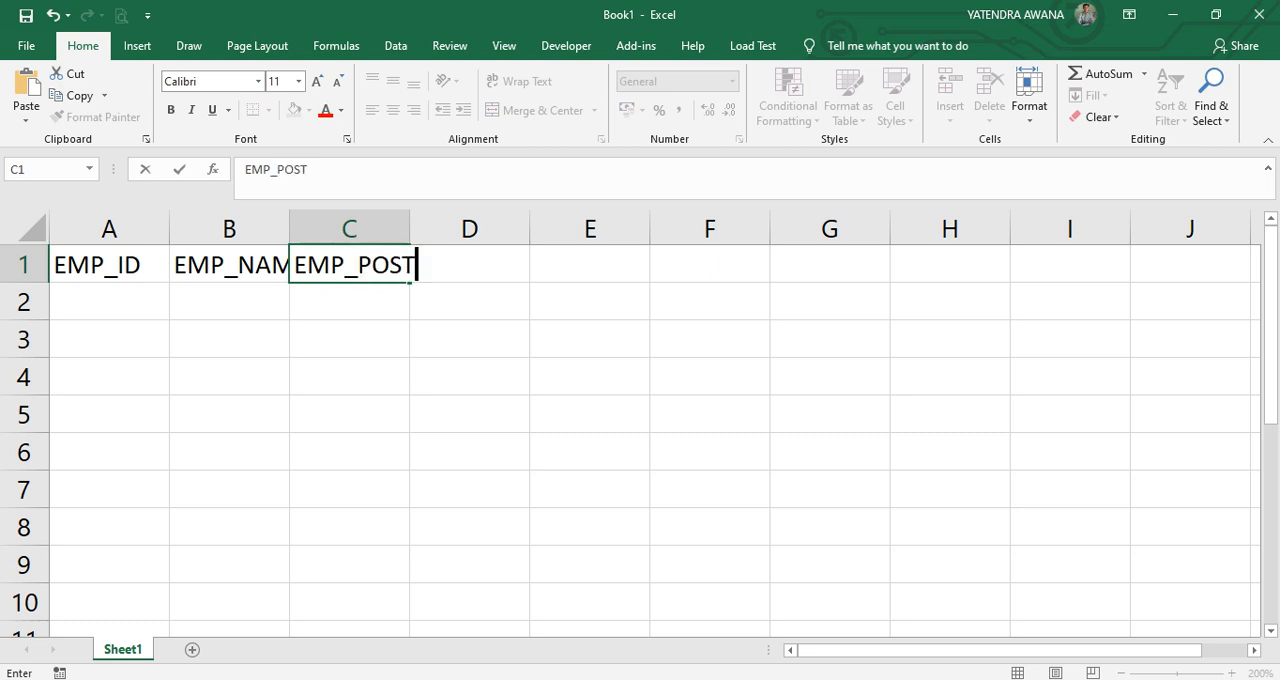
{"action": "key", "text": "Tab"}
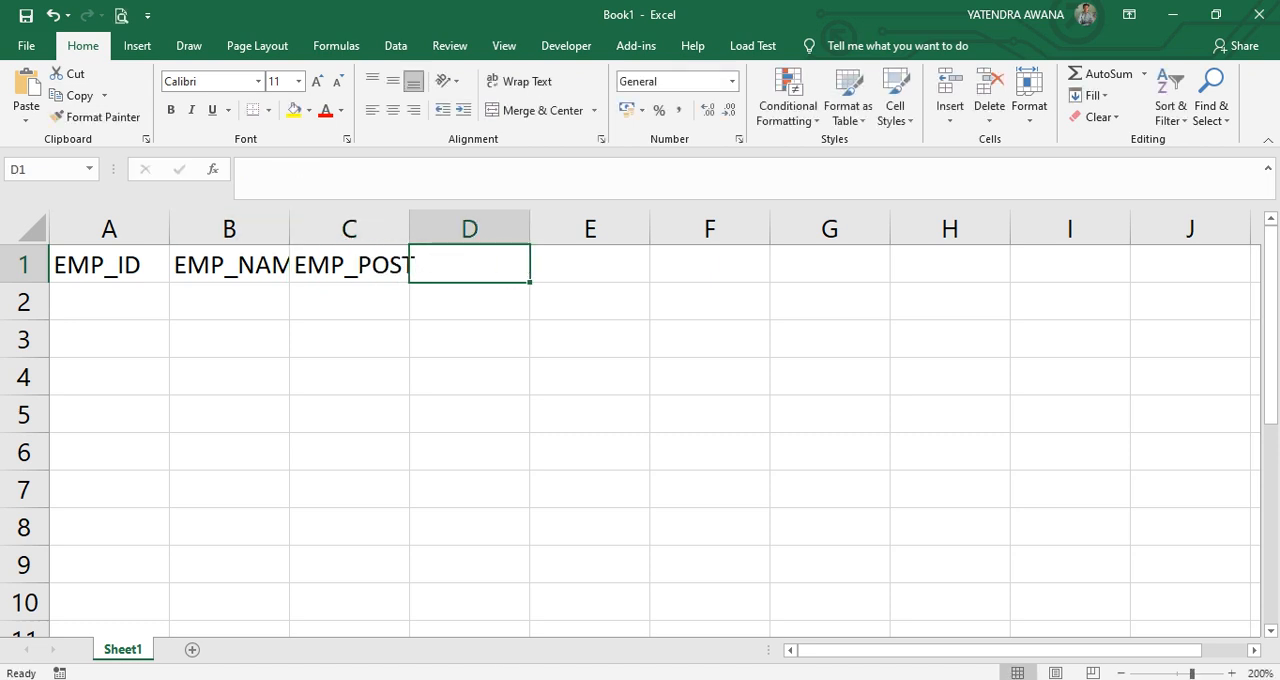
{"action": "double_click", "coordinate": [289, 229]}
{"action": "double_click", "coordinate": [438, 229]}
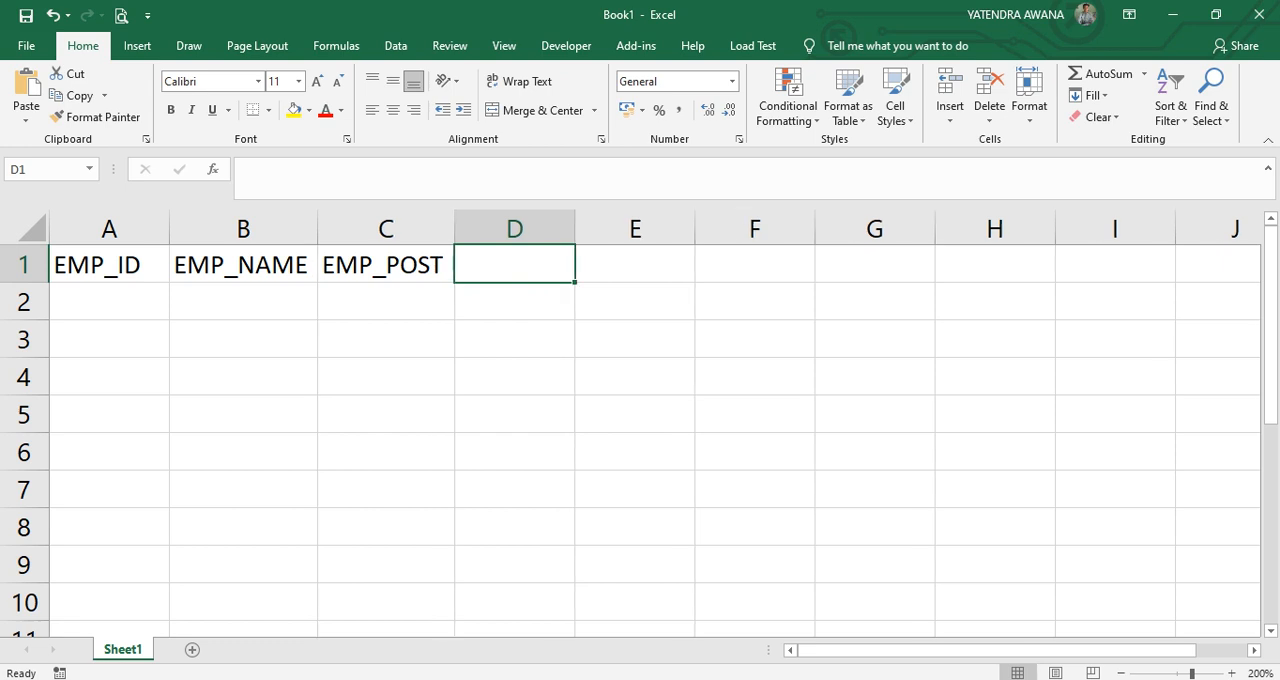
Enter the header BASIC SALARY in D1 and autofit column D to its text.
{"action": "type", "text": "BA"}
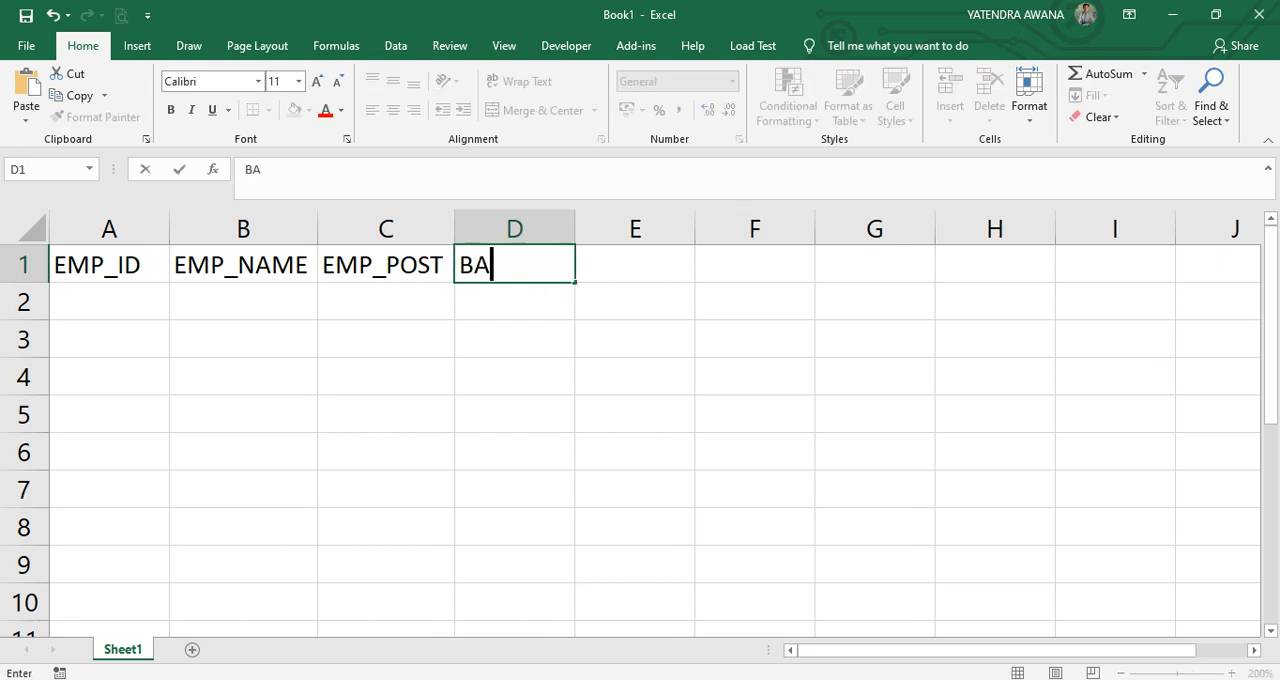
{"action": "type", "text": "SIC"}
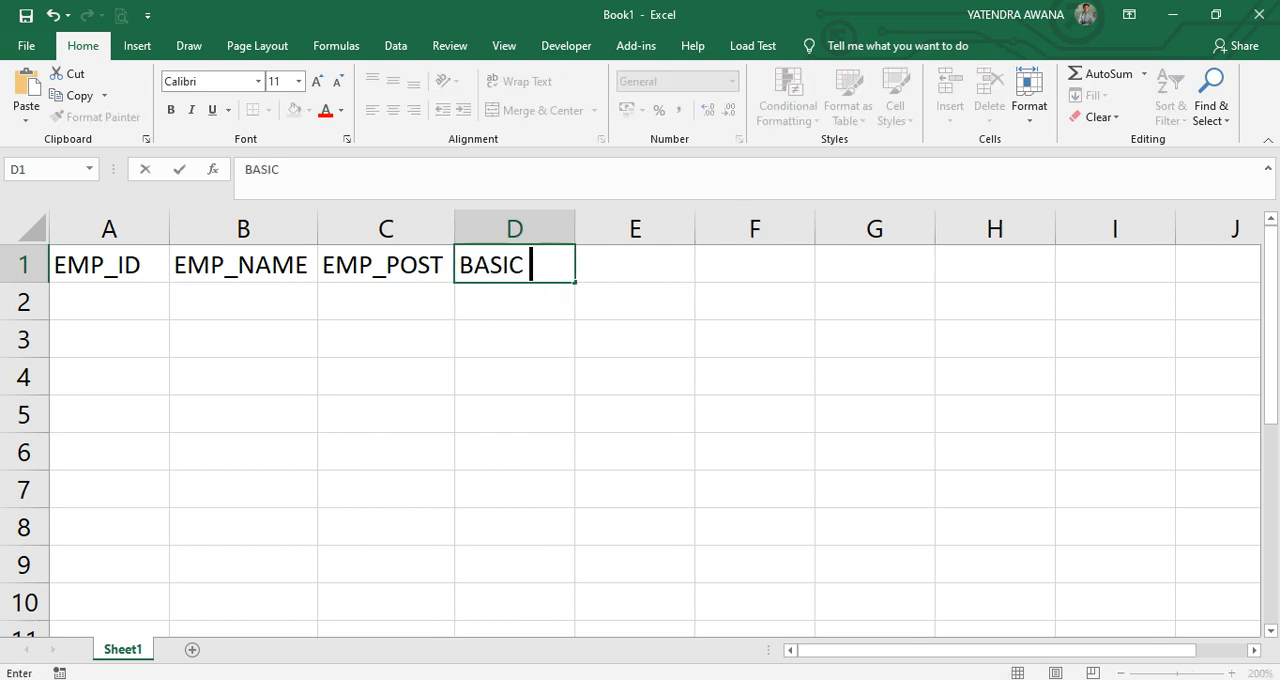
{"action": "type", "text": " SALARY"}
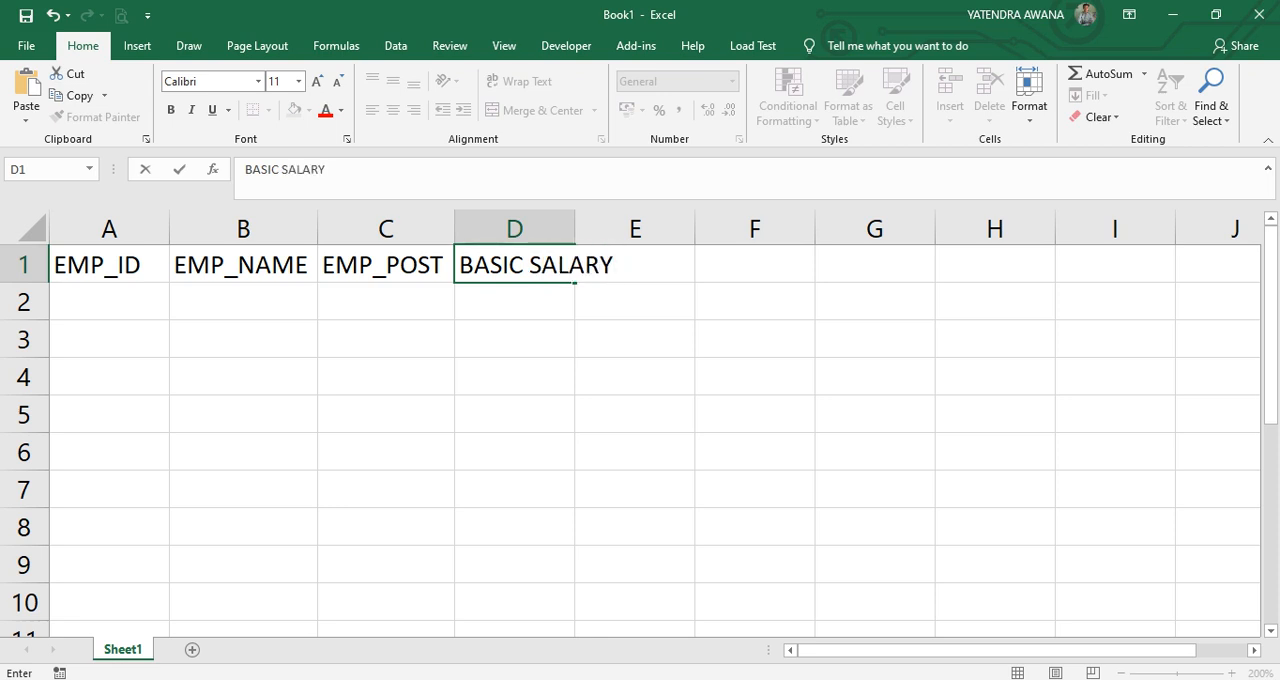
{"action": "left_click", "coordinate": [635, 339]}
{"action": "double_click", "coordinate": [574, 229]}
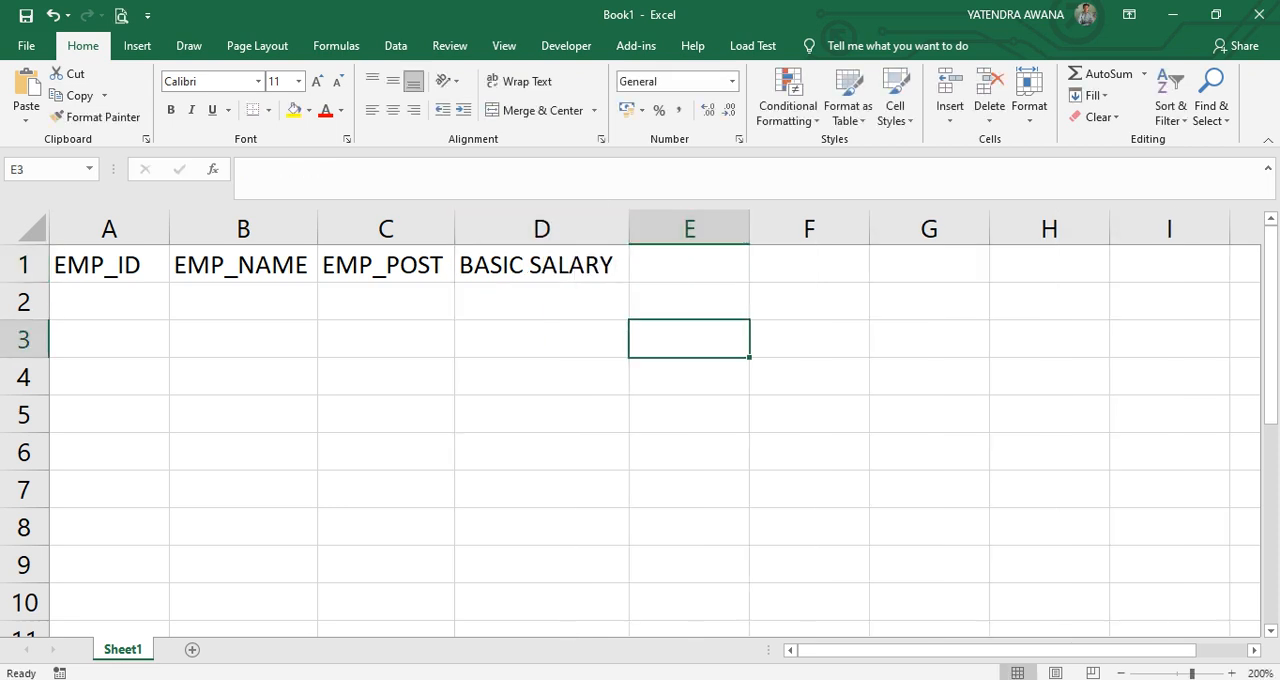
Enter =RANDBETWEEN(15000,25000) in D2 to generate a random basic salary.
{"action": "left_click", "coordinate": [541, 301]}
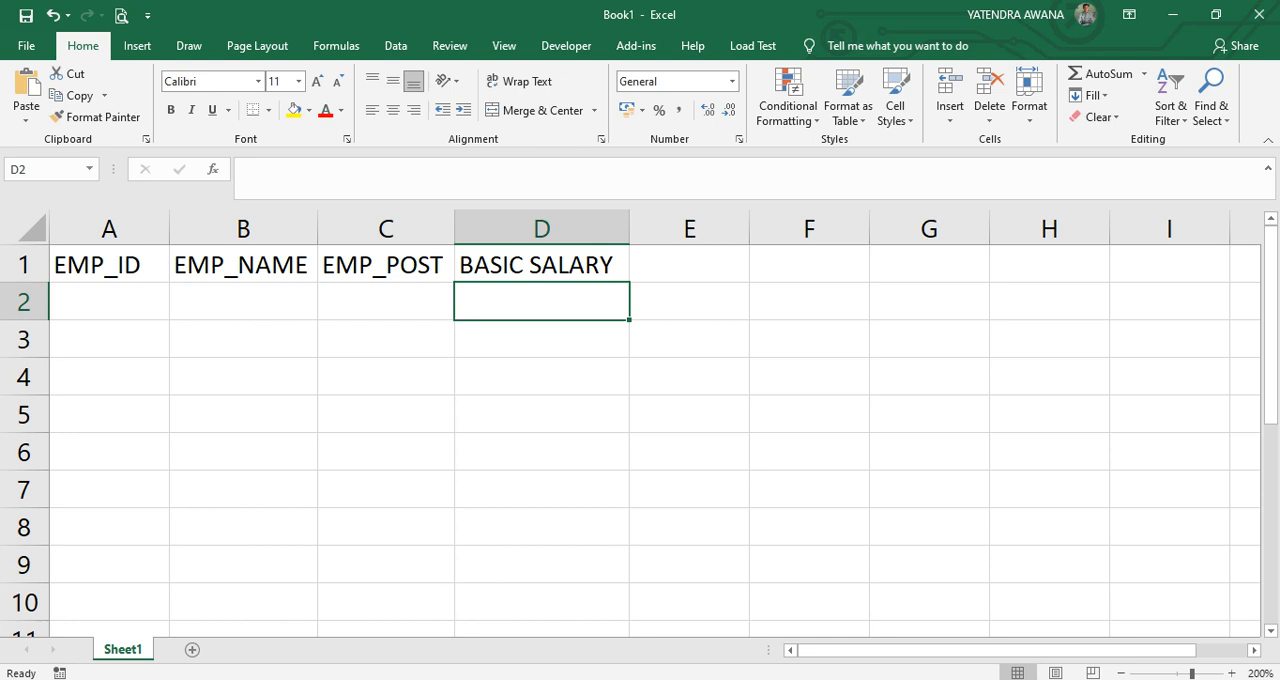
{"action": "type", "text": "=RAND"}
{"action": "key", "text": "Down"}
{"action": "key", "text": "Tab"}
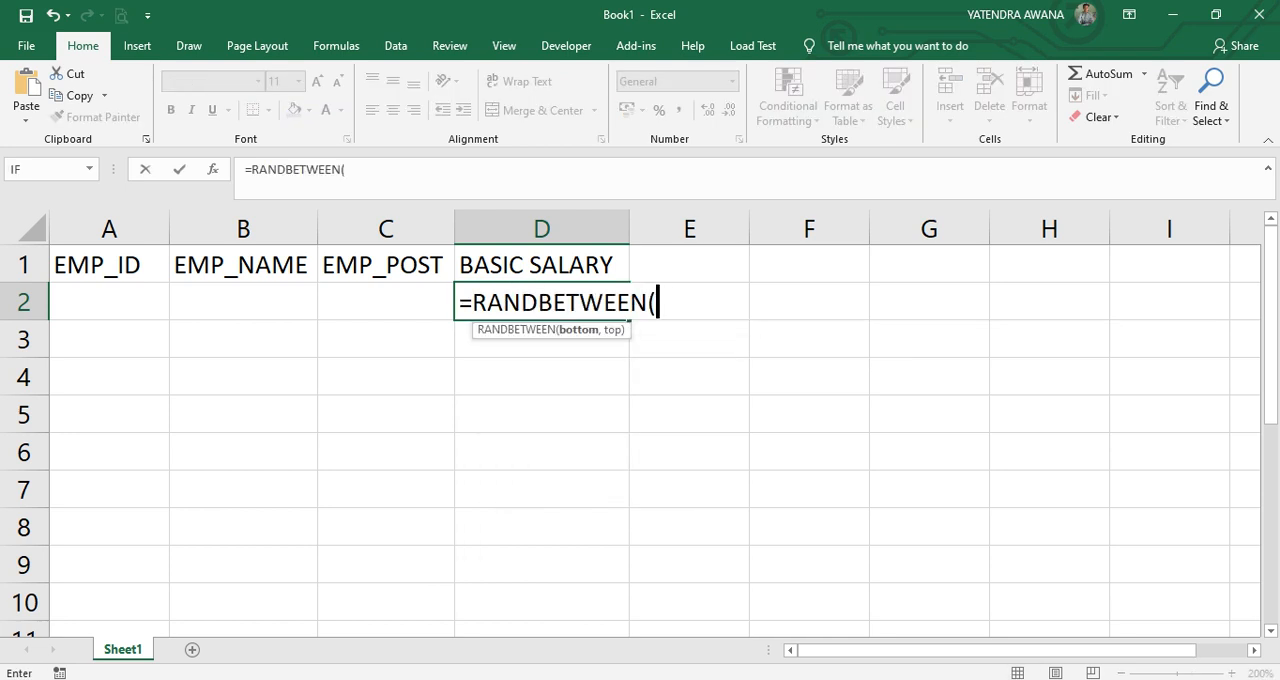
{"action": "type", "text": "15000"}
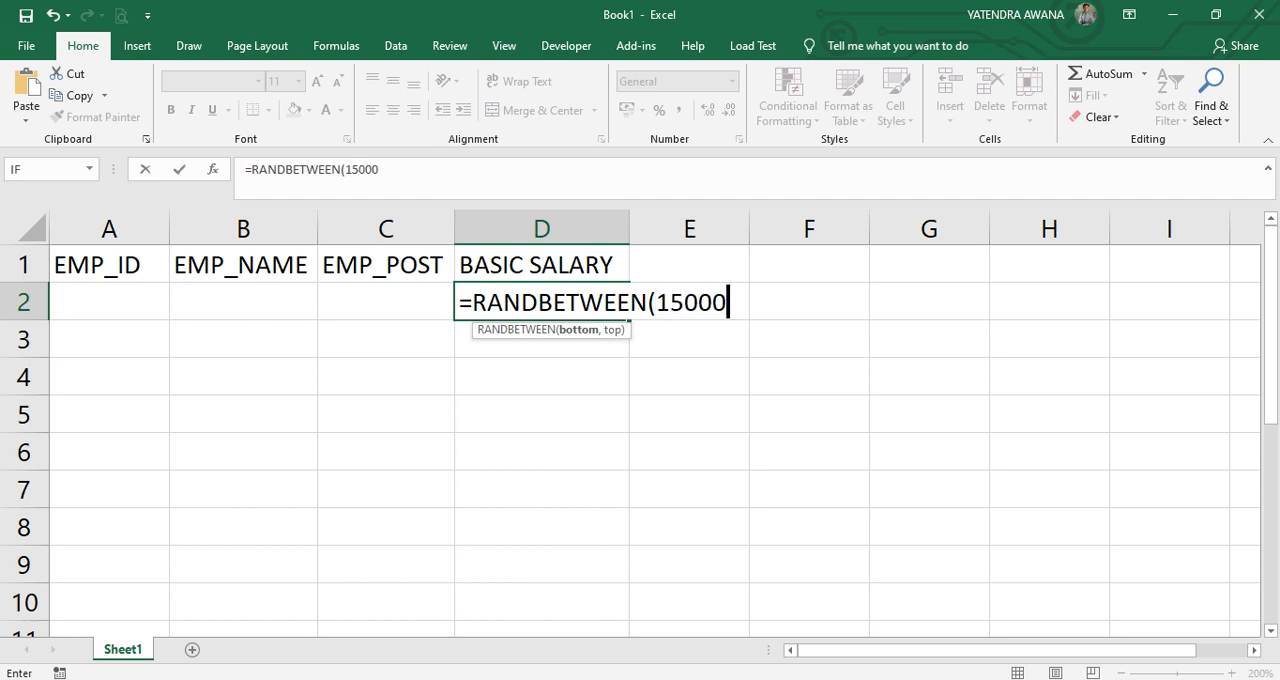
{"action": "type", "text": ",25"}
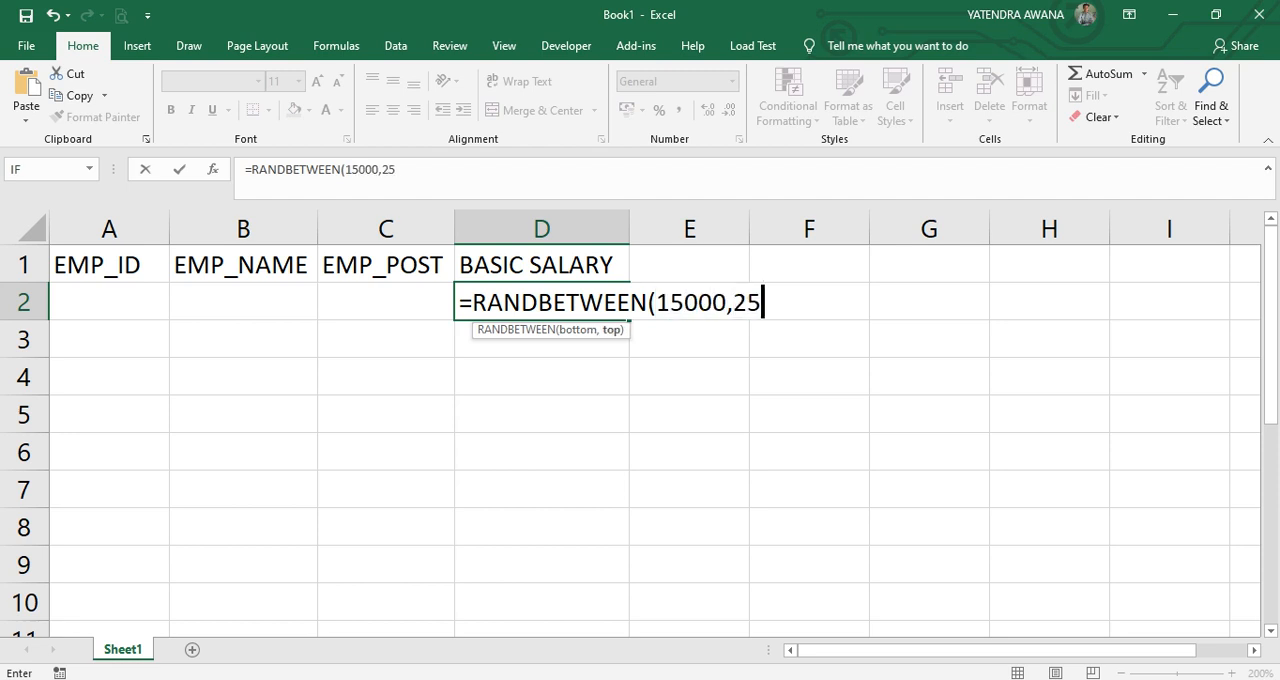
{"action": "type", "text": "000"}
{"action": "key", "text": "Return"}
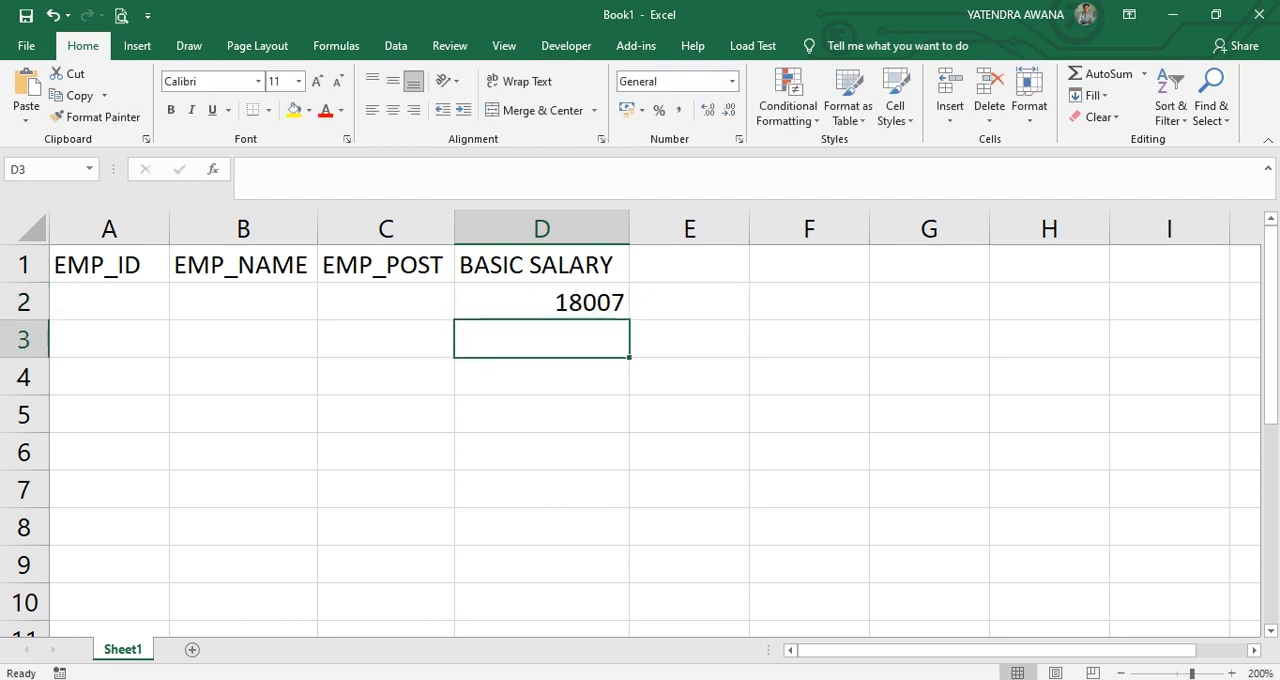
Fill the random salary formula from D2 down to D10 and replace the formulas with their values.
{"action": "left_click", "coordinate": [541, 302]}
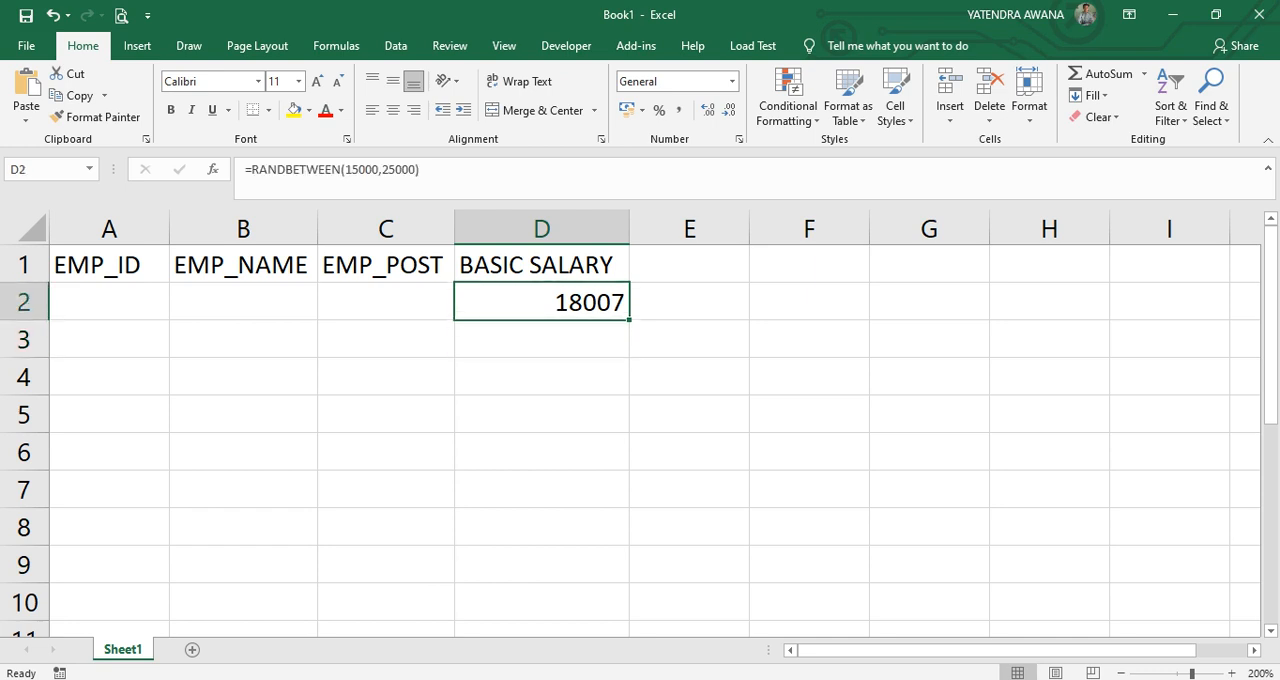
{"action": "left_click_drag", "start_coordinate": [629, 319], "coordinate": [629, 620]}
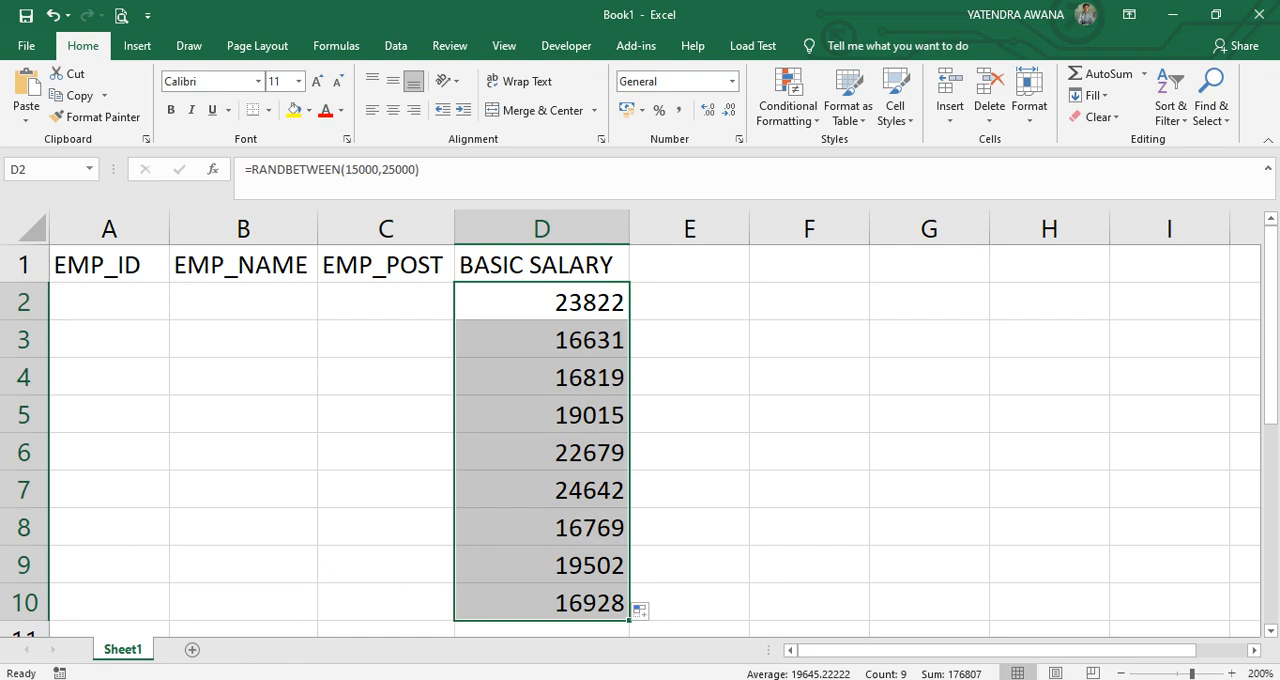
{"action": "key", "text": "ctrl+c"}
{"action": "left_click", "coordinate": [26, 118]}
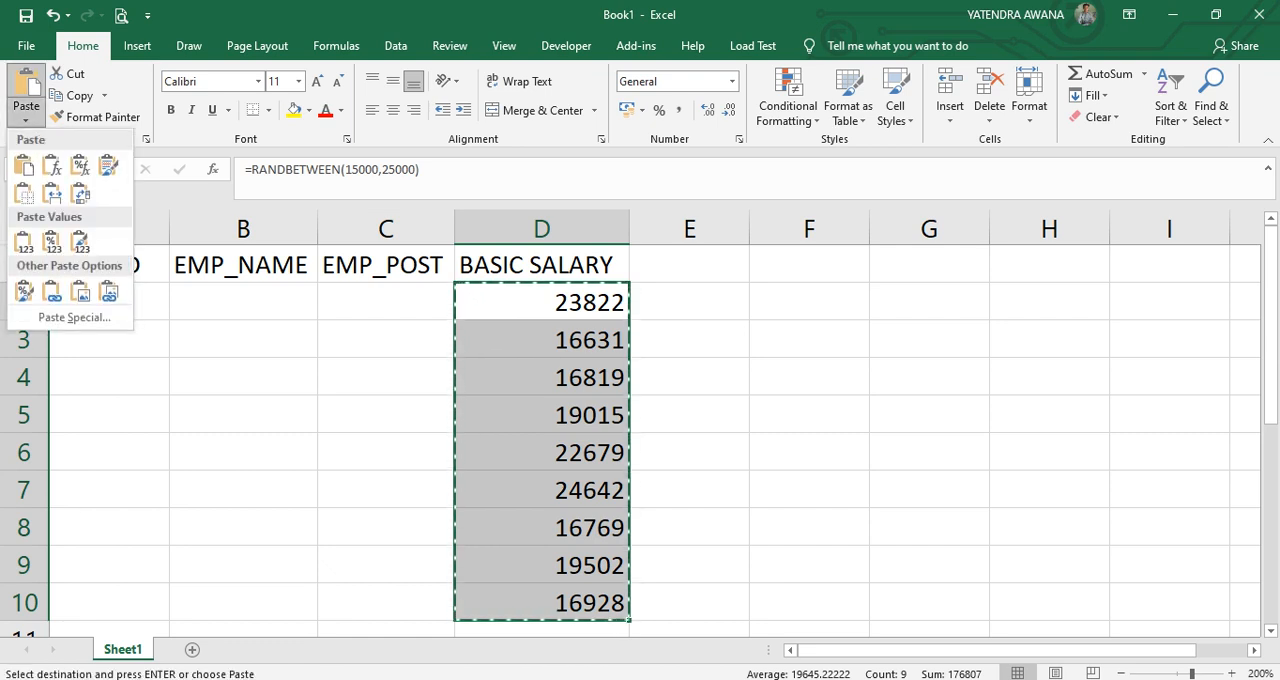
{"action": "left_click", "coordinate": [25, 242]}
Enter the header HRA in cell E1.
{"action": "left_click", "coordinate": [689, 265]}
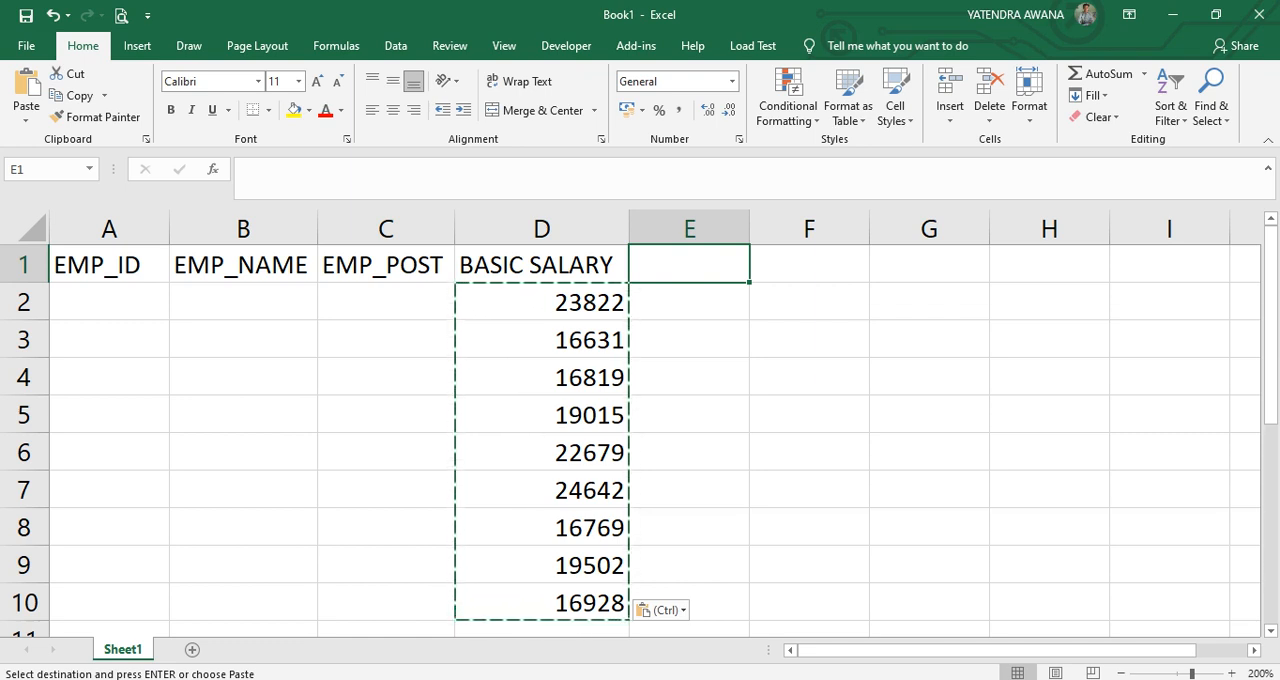
{"action": "type", "text": "HRA"}
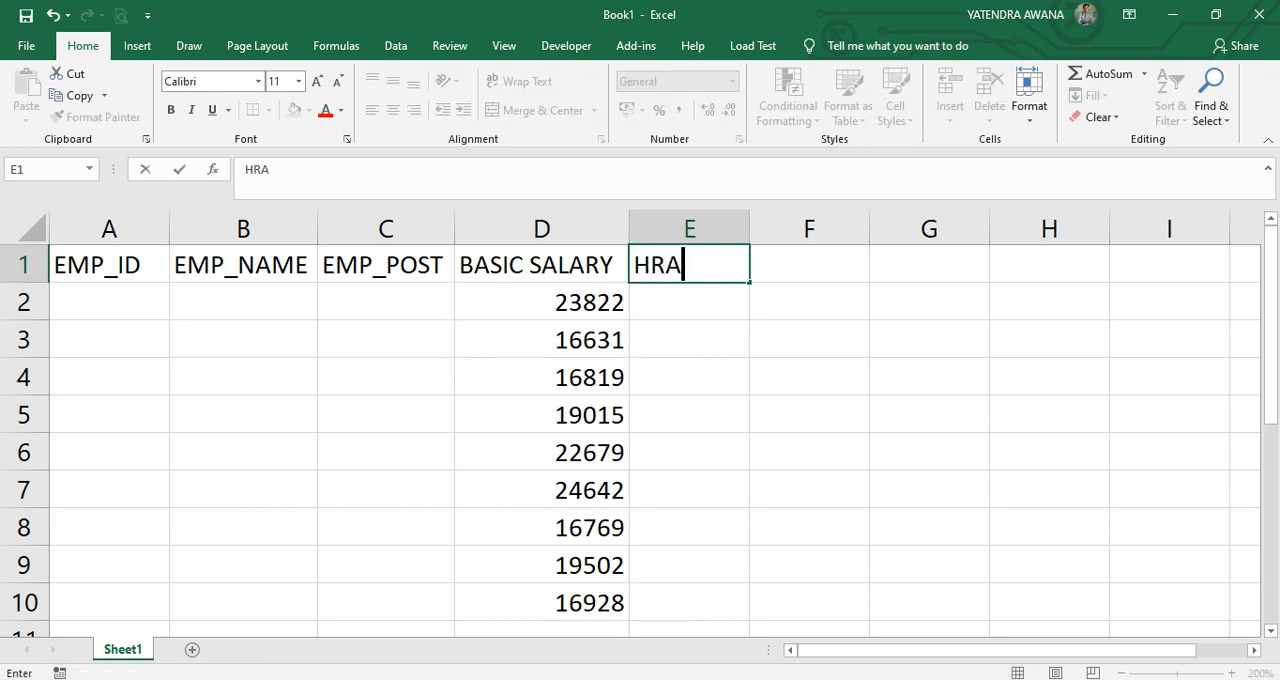
{"action": "key", "text": "Tab"}
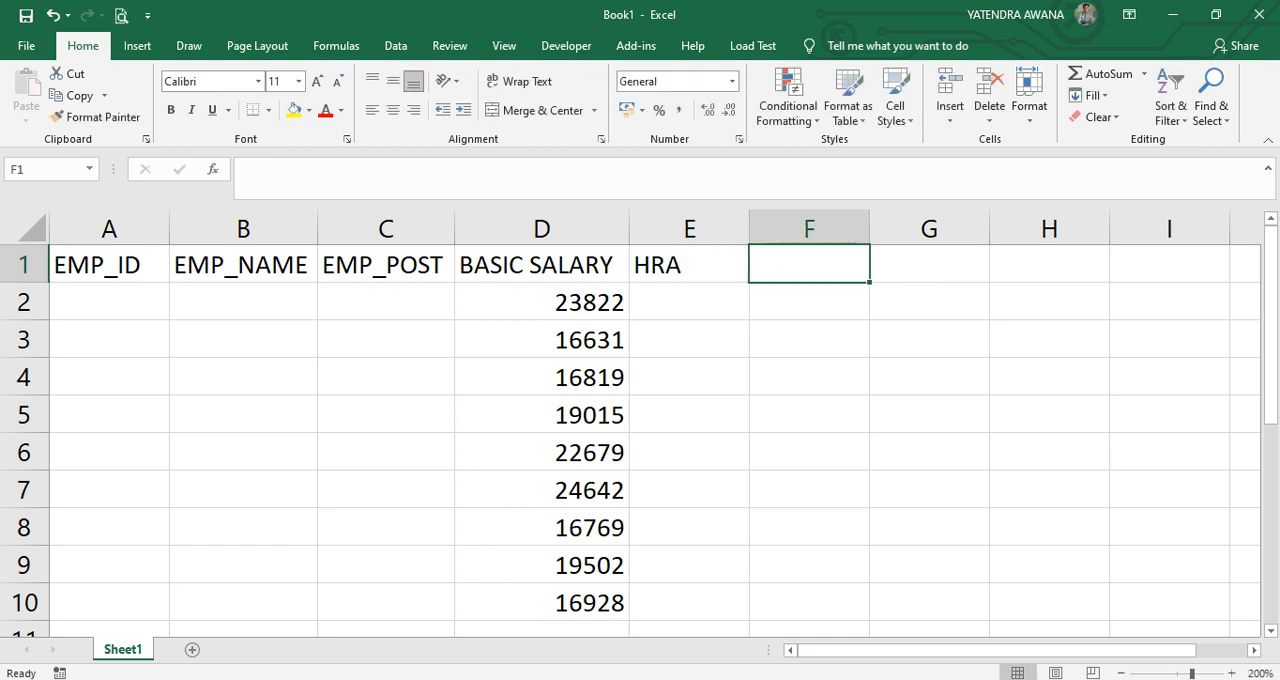
{"action": "key", "text": "Return"}
Calculate HRA in E2 with =D2*18% and fill the formula down to E10.
{"action": "type", "text": "="}
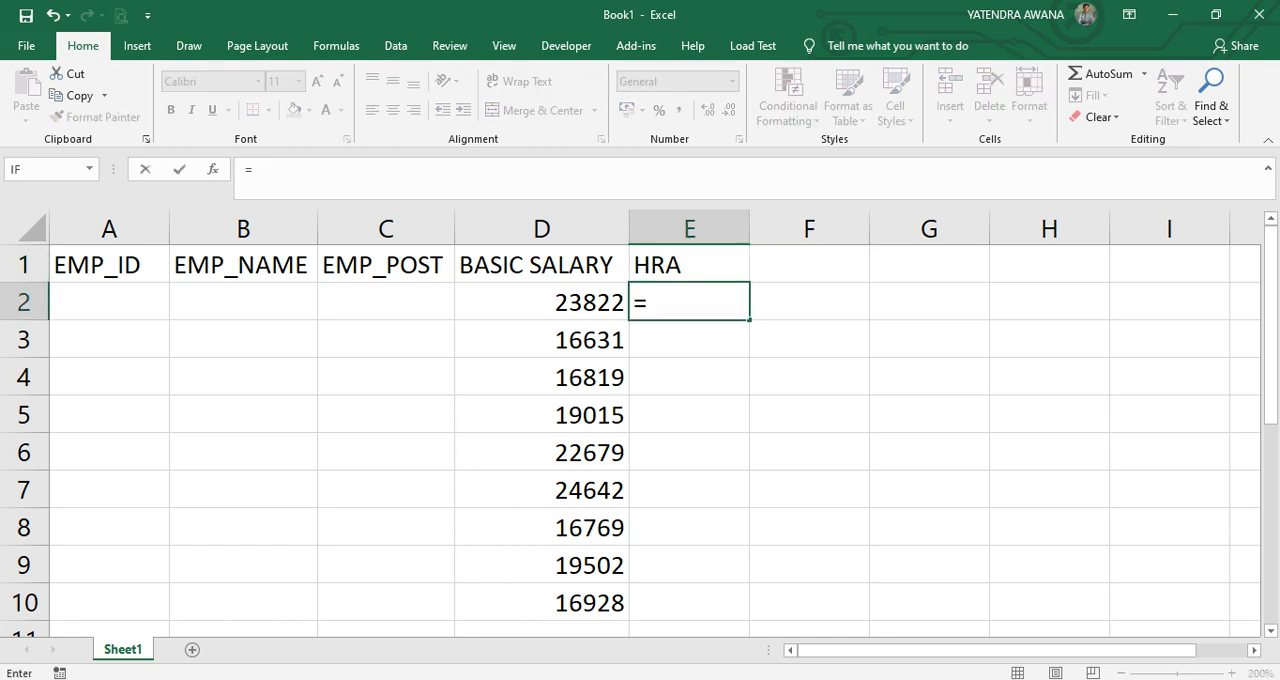
{"action": "key", "text": "Left"}
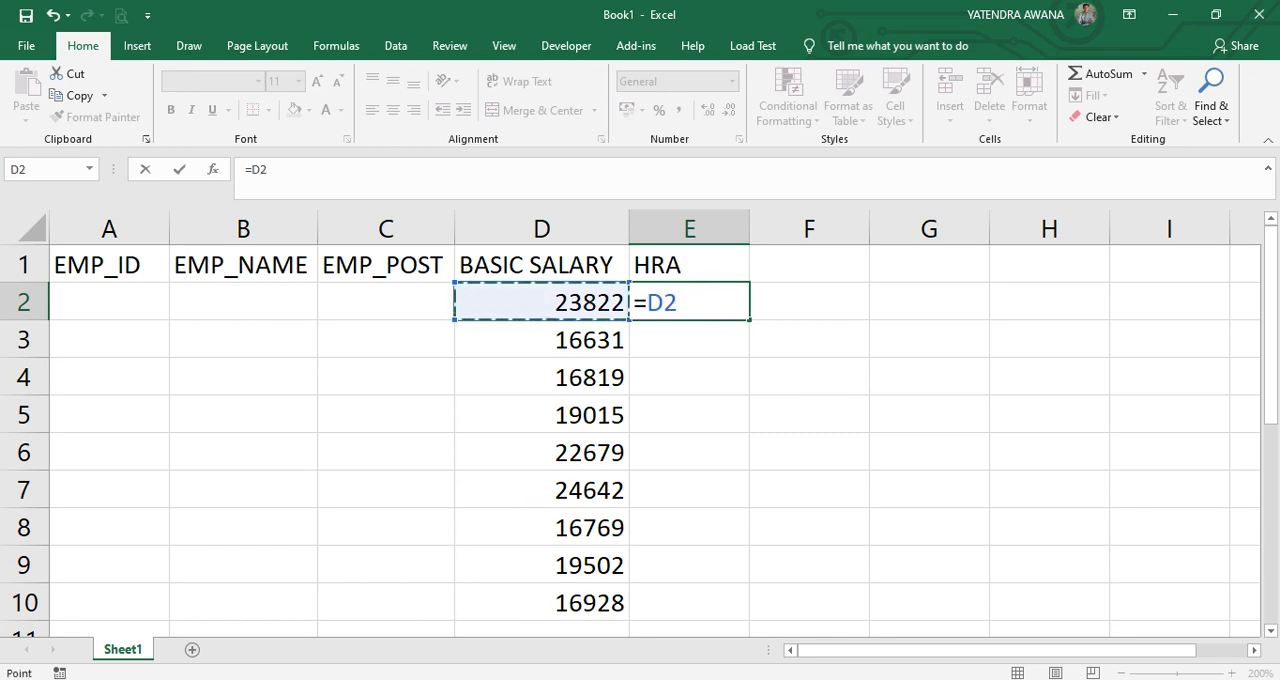
{"action": "type", "text": "*"}
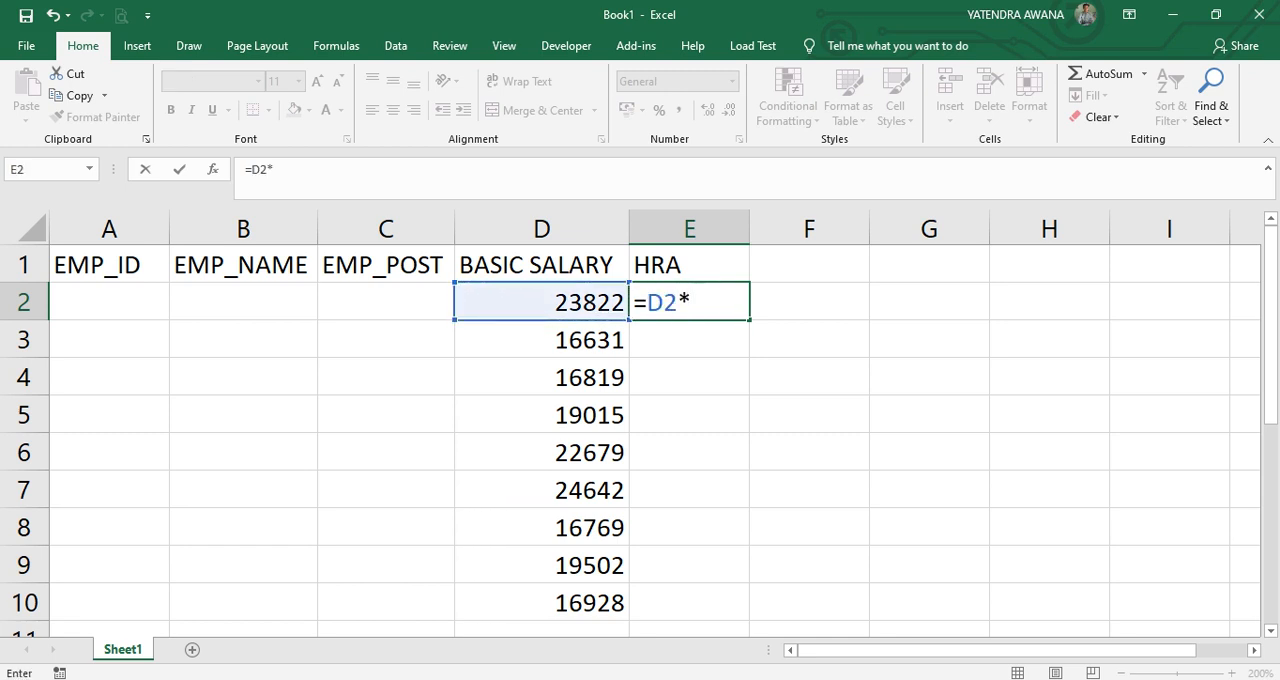
{"action": "type", "text": "18%"}
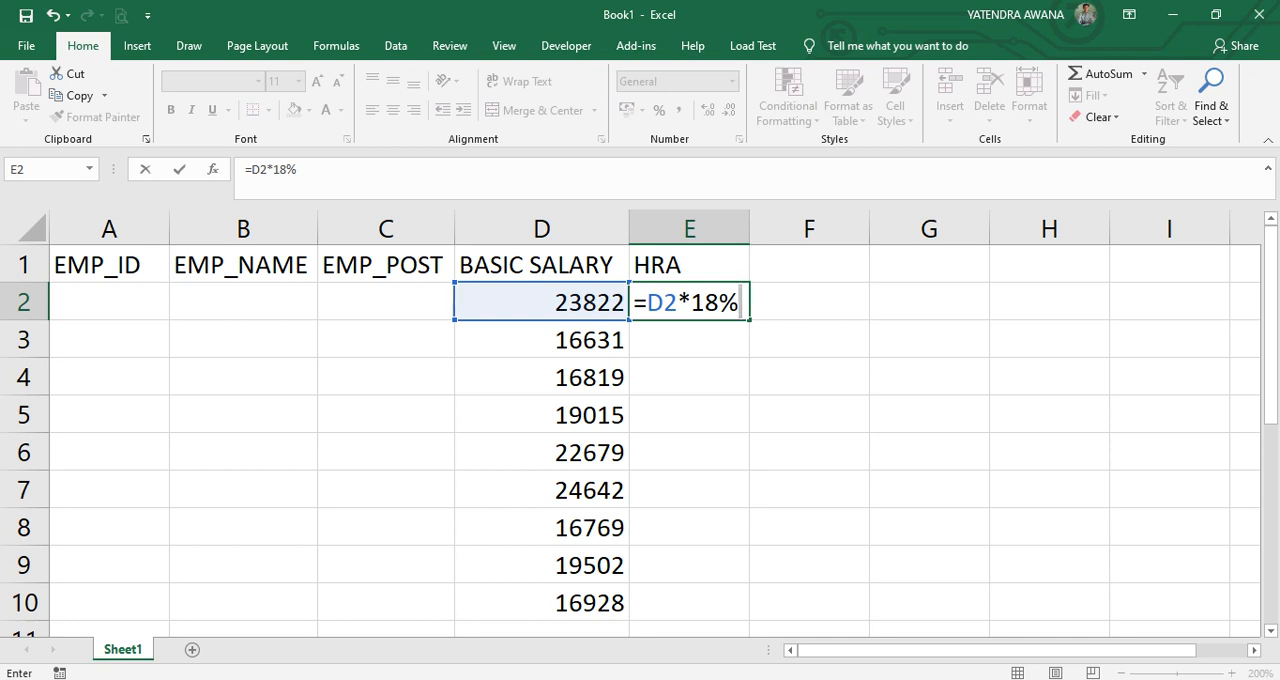
{"action": "key", "text": "Return"}
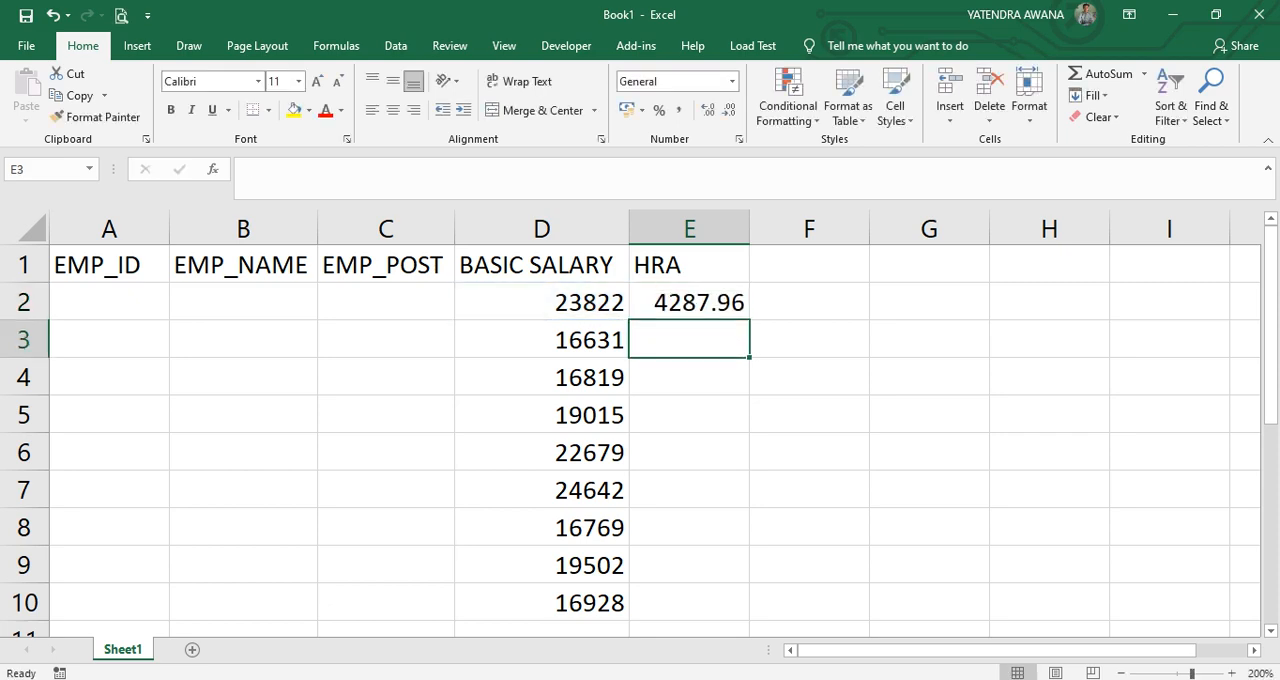
{"action": "key", "text": "Up"}
{"action": "double_click", "coordinate": [748, 319]}
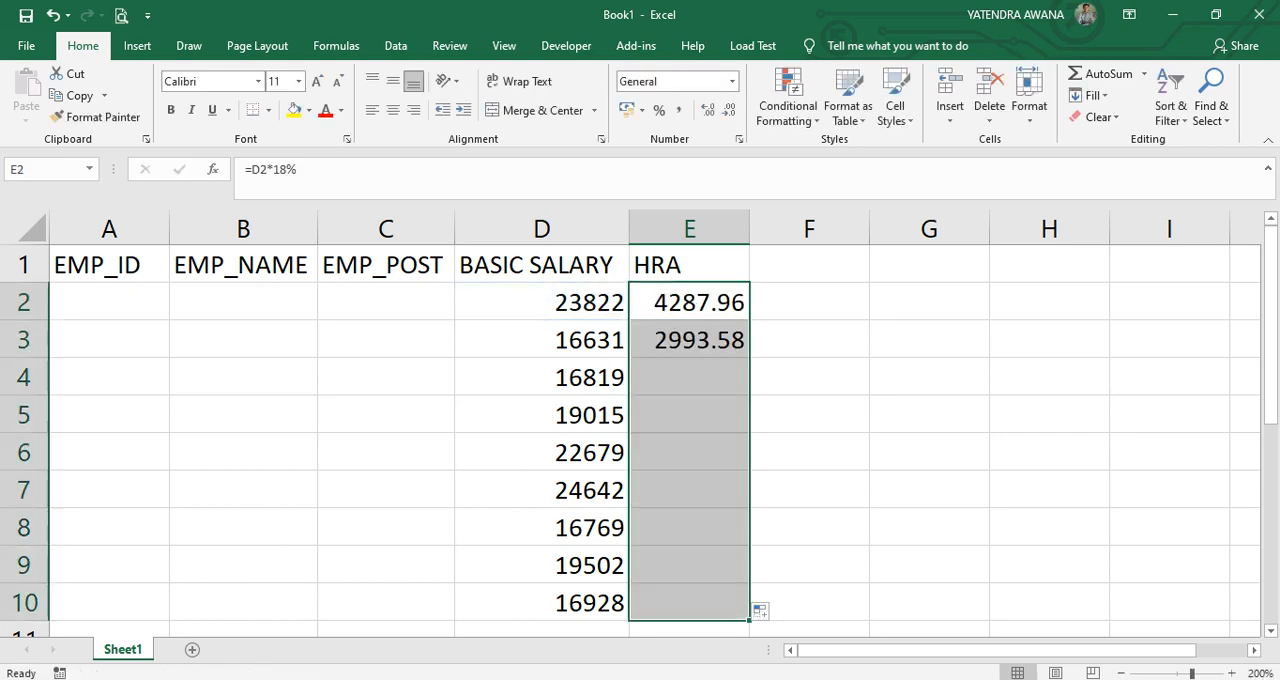
Enter the header DA in cell F1.
{"action": "left_click", "coordinate": [809, 264]}
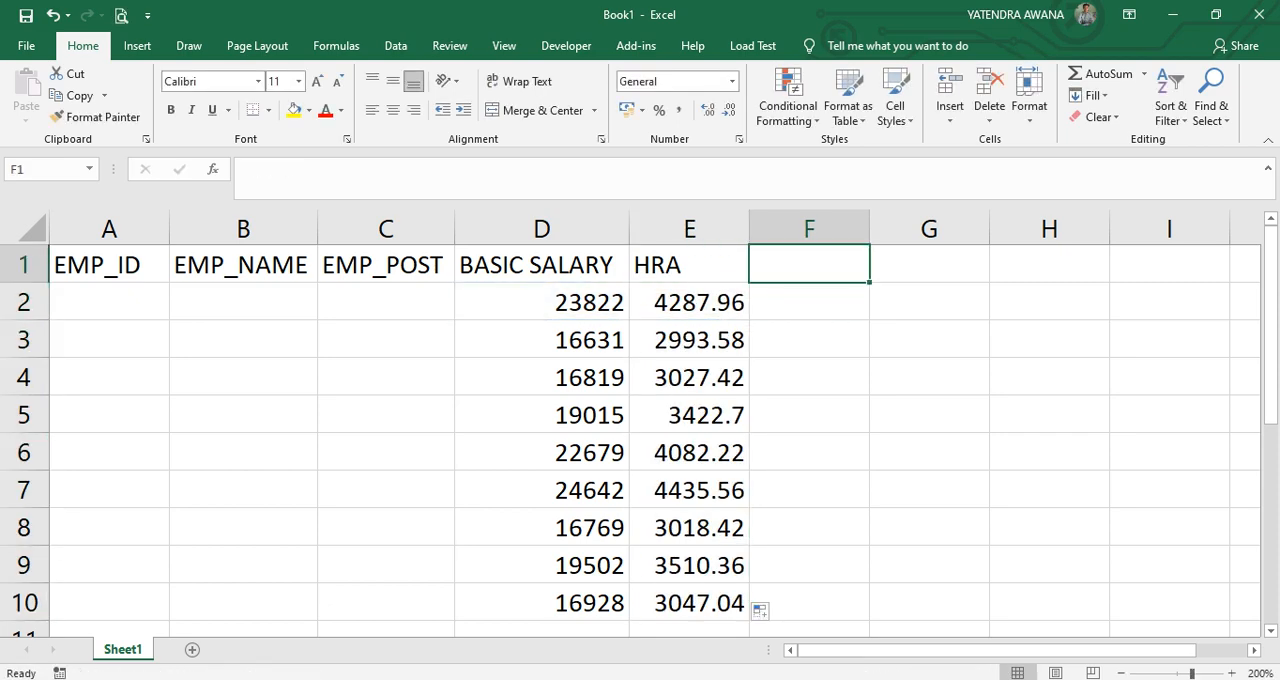
{"action": "type", "text": "DA"}
{"action": "key", "text": "Return"}
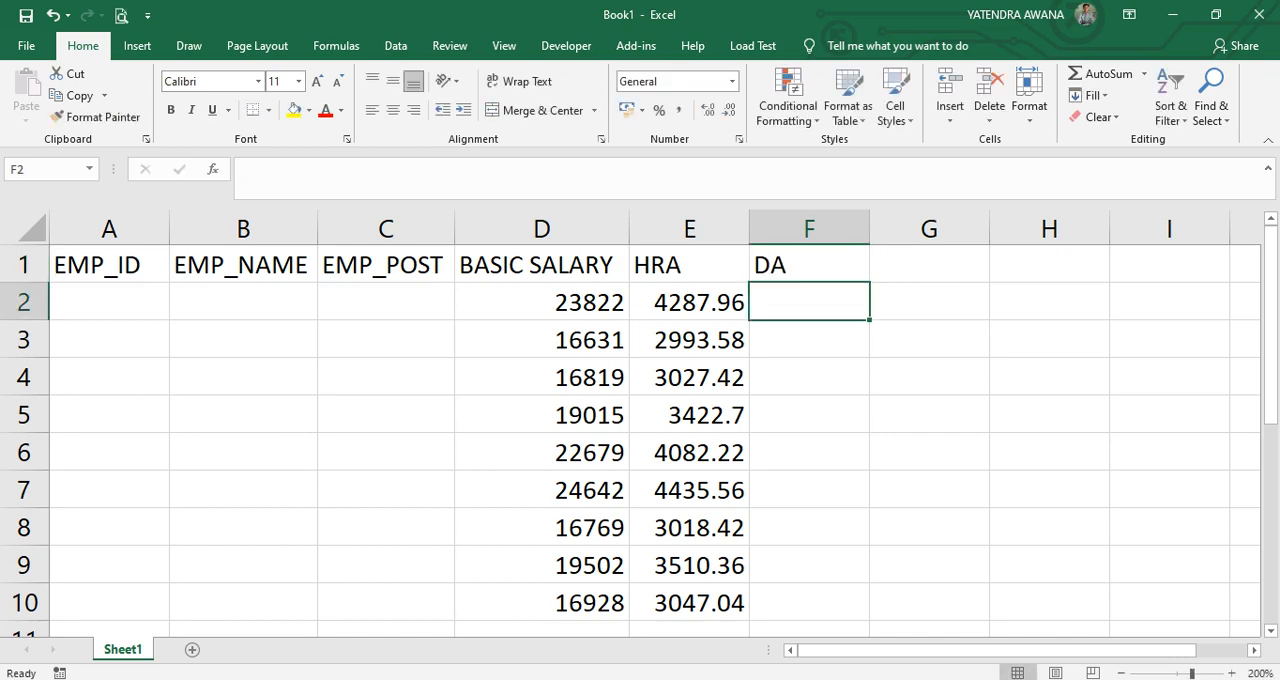
Calculate DA in F2 with =D2*5% and fill the formula down to F10.
{"action": "type", "text": "="}
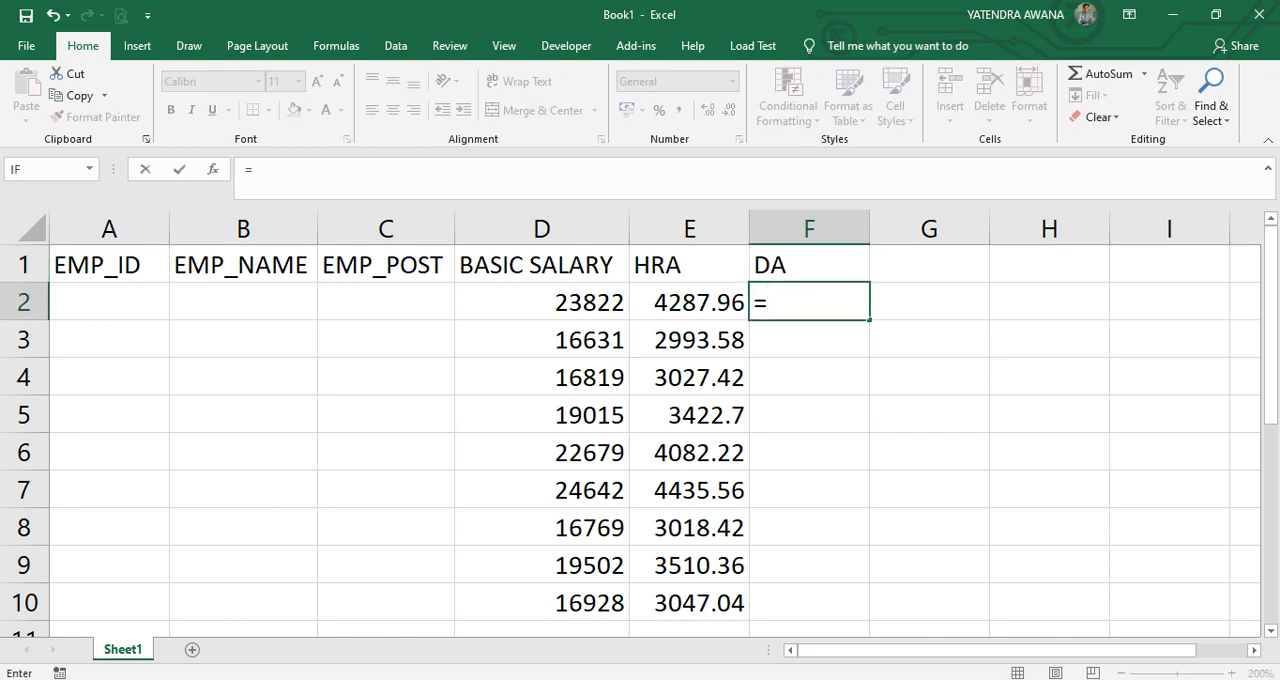
{"action": "key", "text": "Left"}
{"action": "key", "text": "Left"}
{"action": "type", "text": "*"}
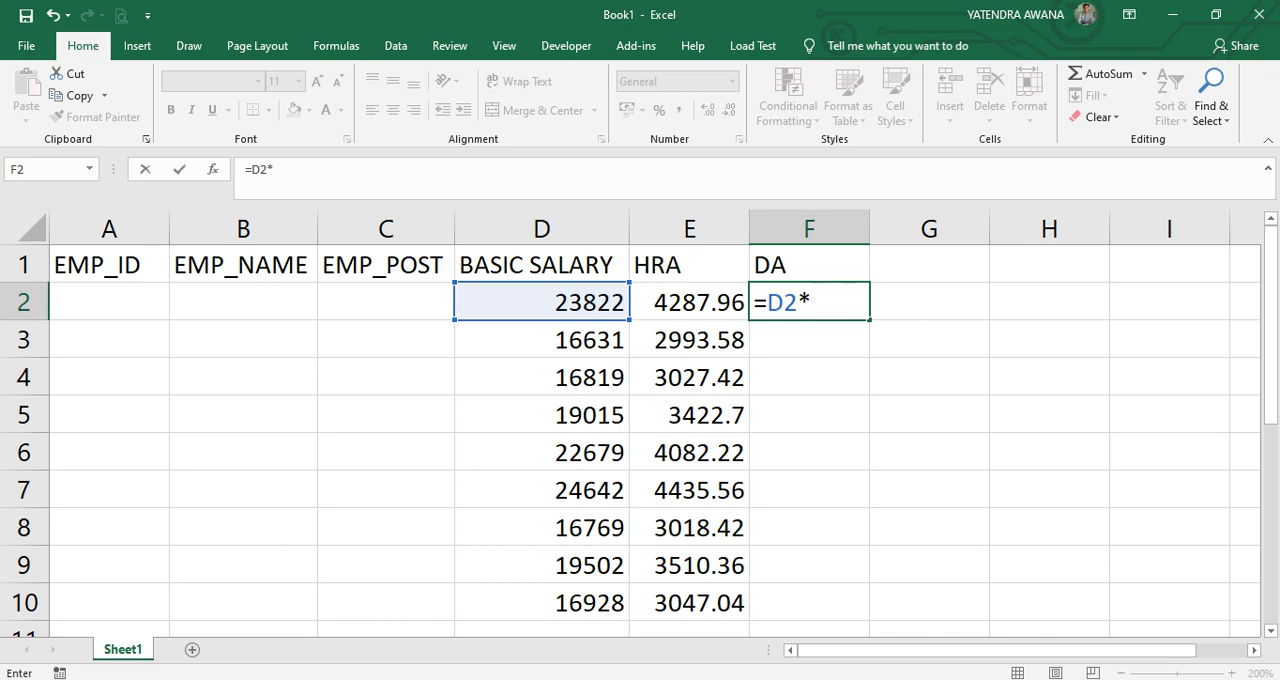
{"action": "type", "text": "5%"}
{"action": "key", "text": "Return"}
{"action": "key", "text": "Up"}
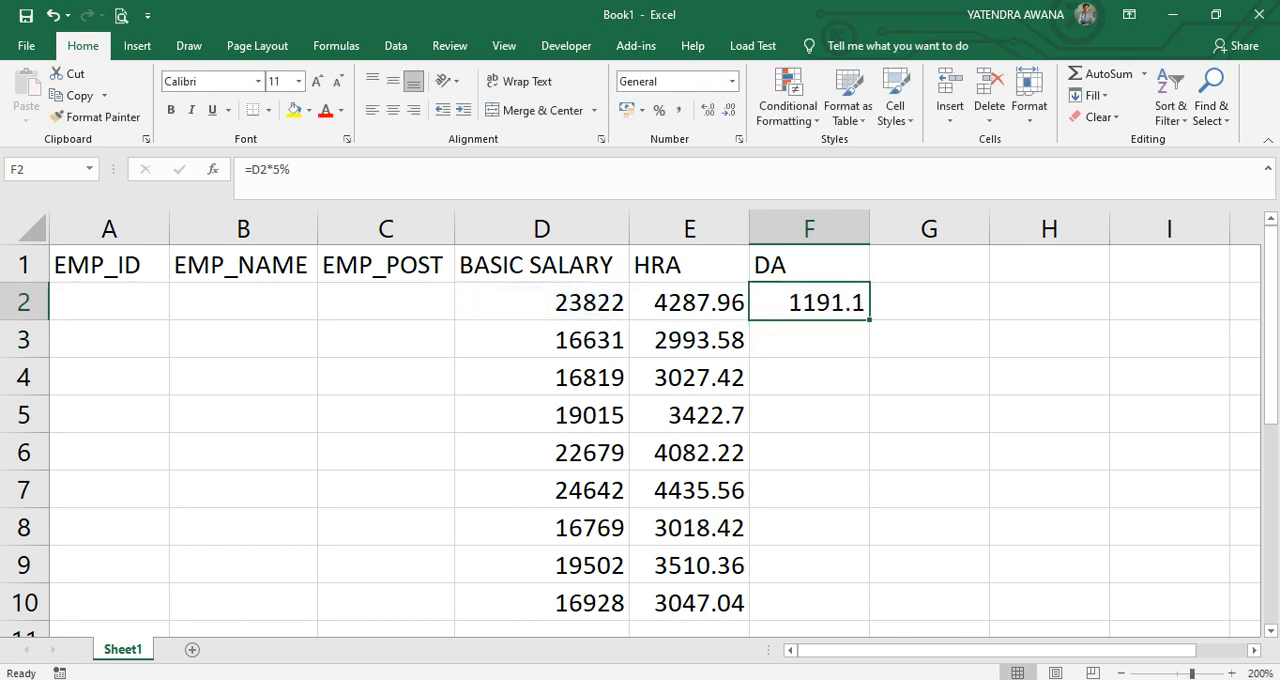
{"action": "double_click", "coordinate": [869, 320]}
{"action": "left_click", "coordinate": [929, 264]}
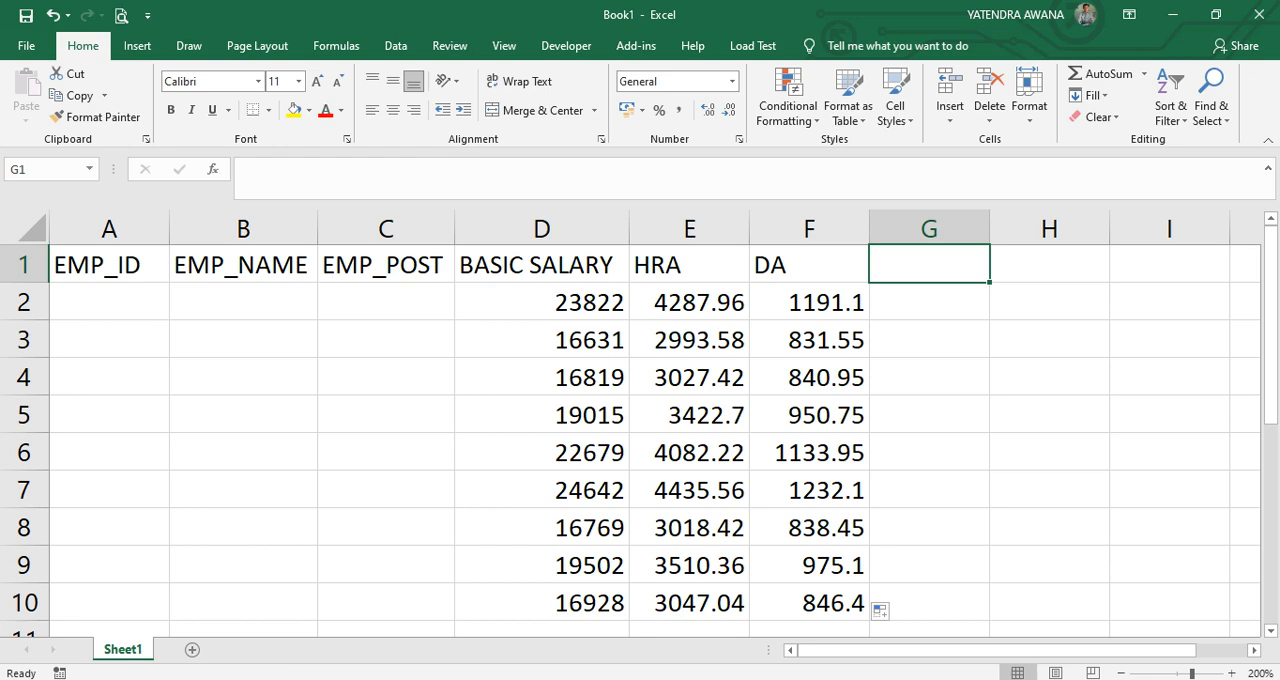
{"action": "left_click_drag", "start_coordinate": [689, 265], "coordinate": [809, 602]}
{"action": "left_click", "coordinate": [689, 265]}
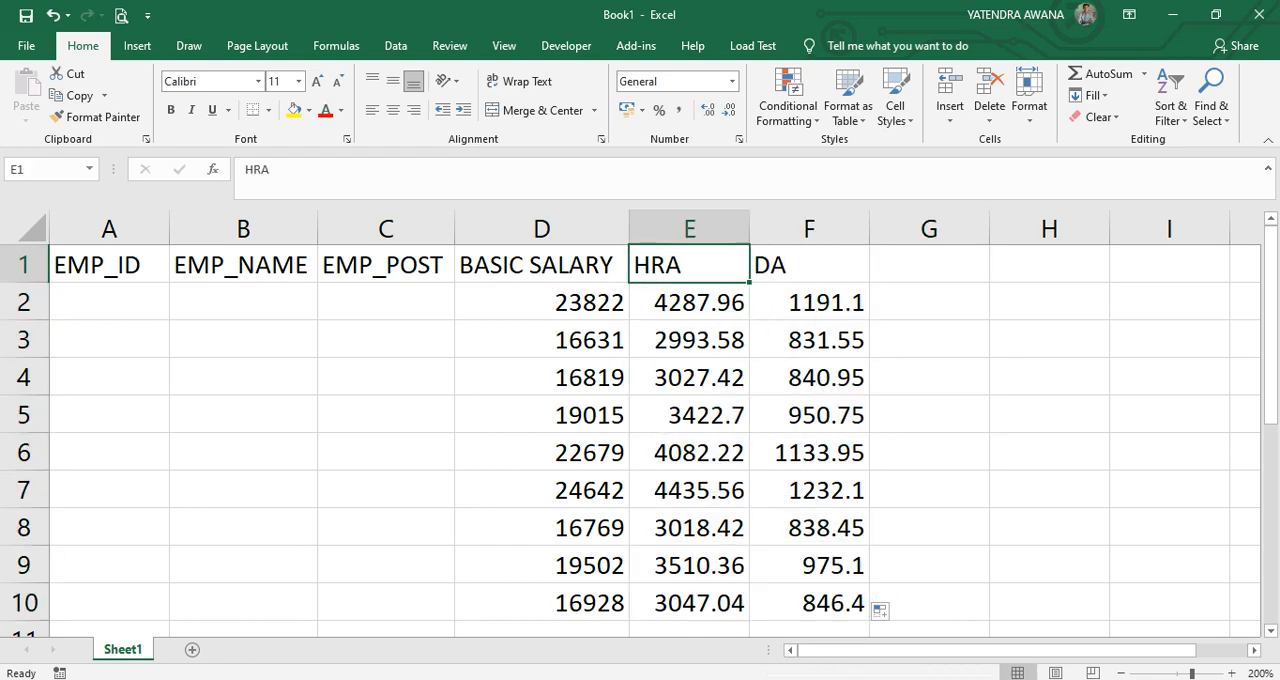
{"action": "left_click", "coordinate": [809, 265]}
Enter the headers TA, EDUCATION, MEDICAL and BONUS in G1:J1 and fit column H's width to its header.
{"action": "left_click", "coordinate": [929, 265]}
{"action": "type", "text": "TA"}
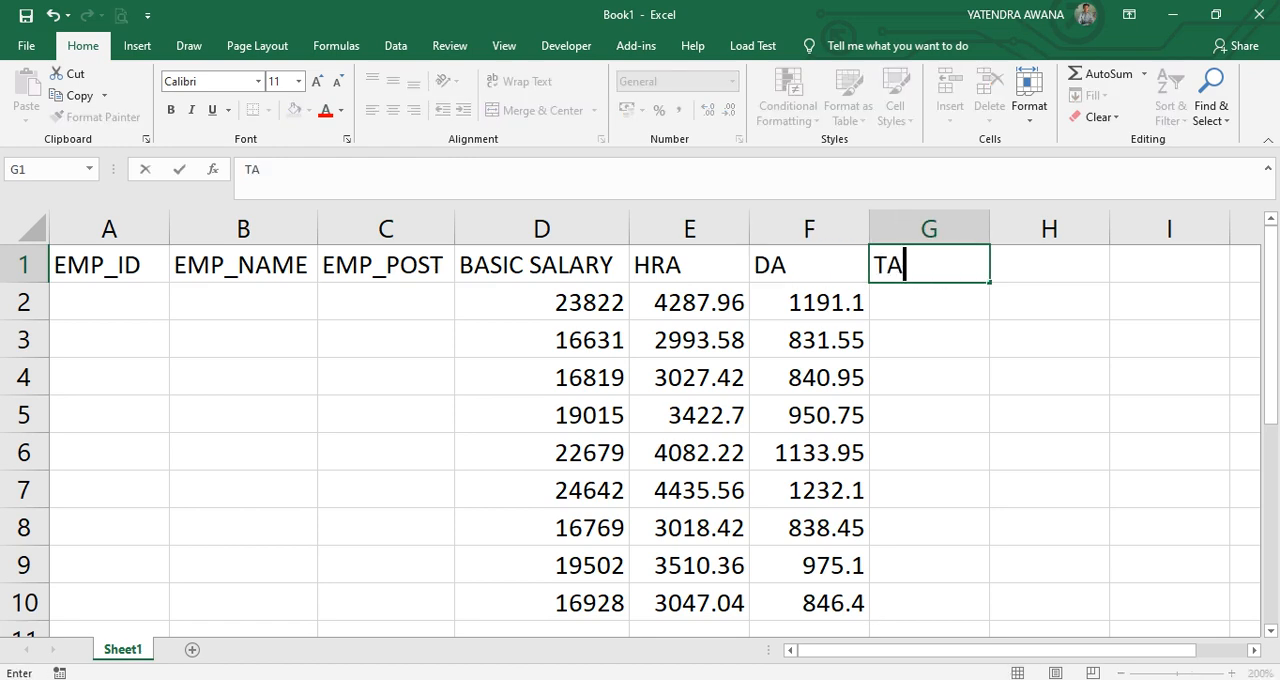
{"action": "key", "text": "Tab"}
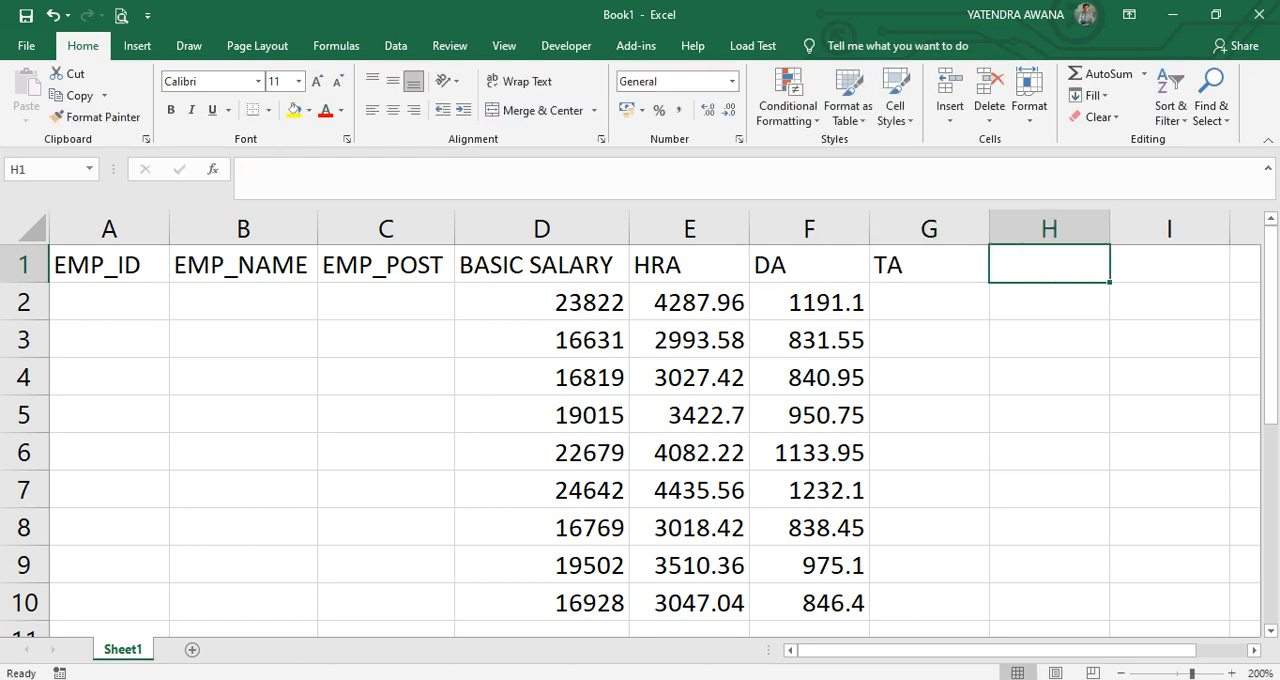
{"action": "type", "text": "EDUCATION"}
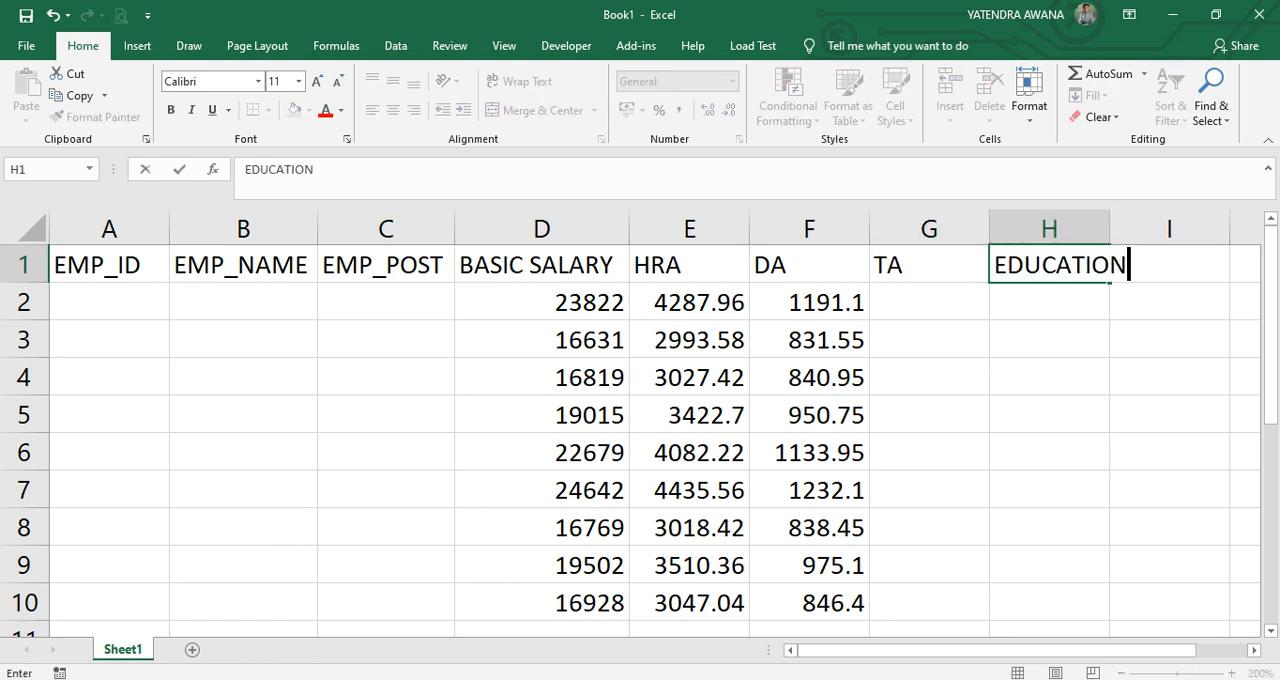
{"action": "key", "text": "Tab"}
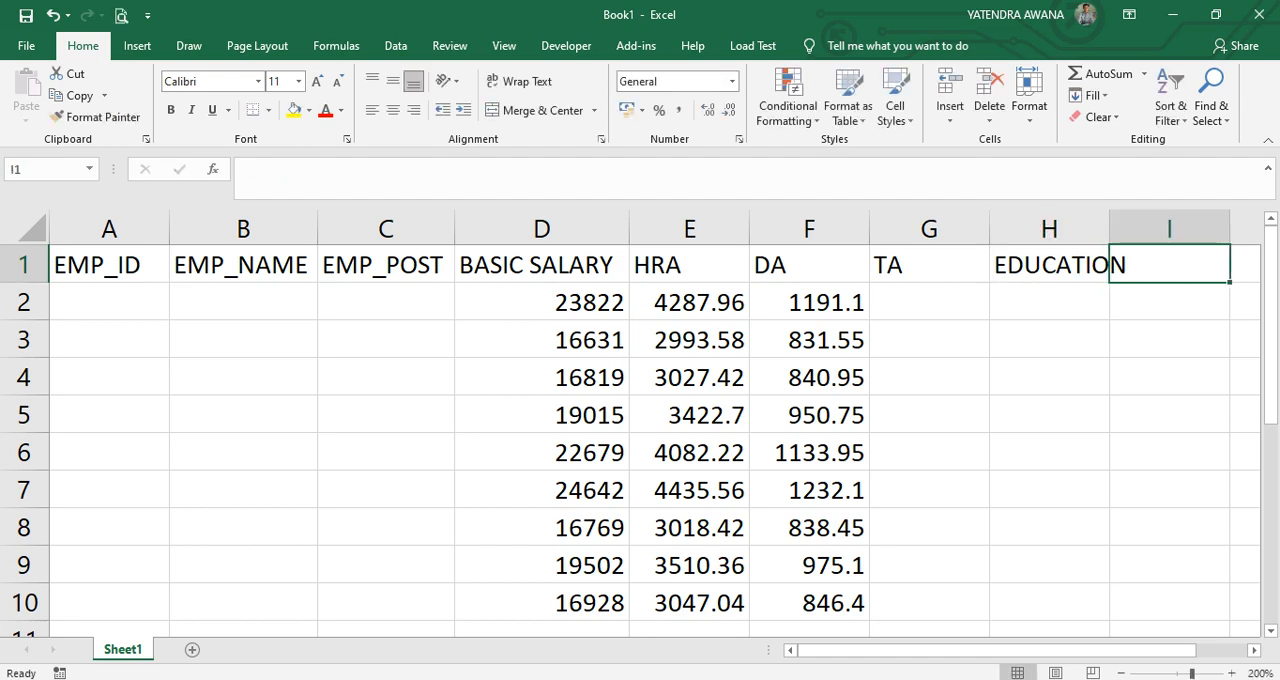
{"action": "type", "text": "MEDICAL"}
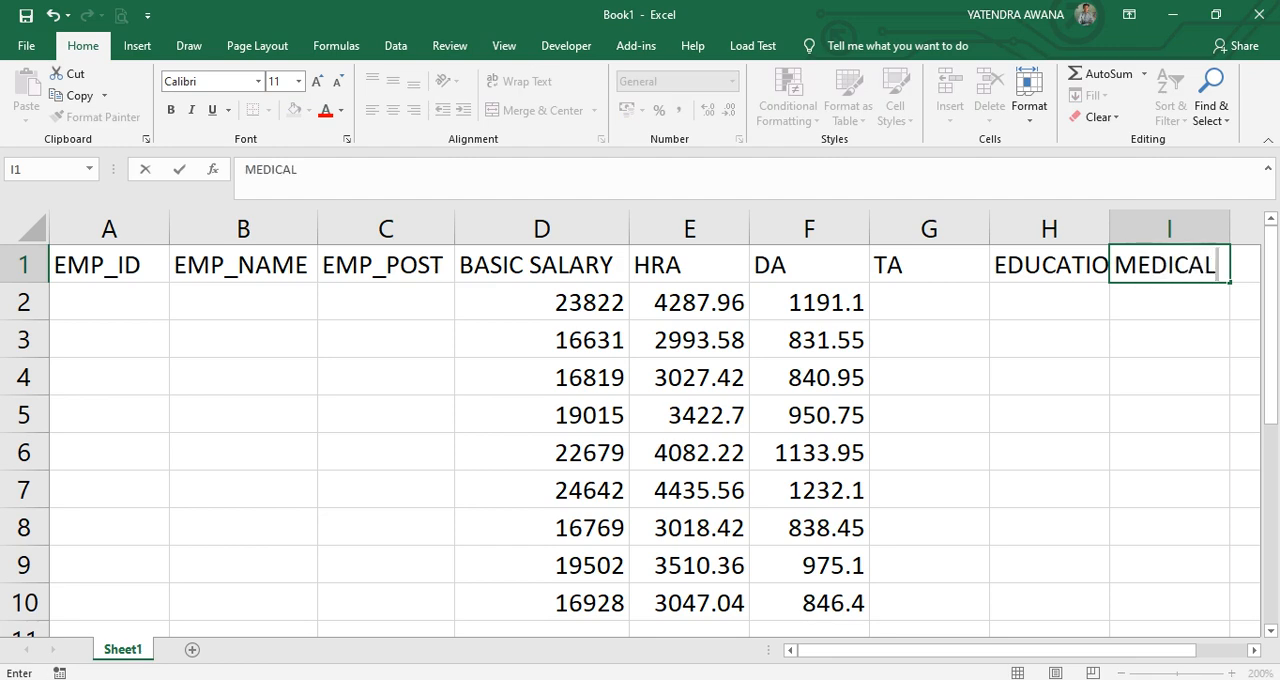
{"action": "key", "text": "Tab"}
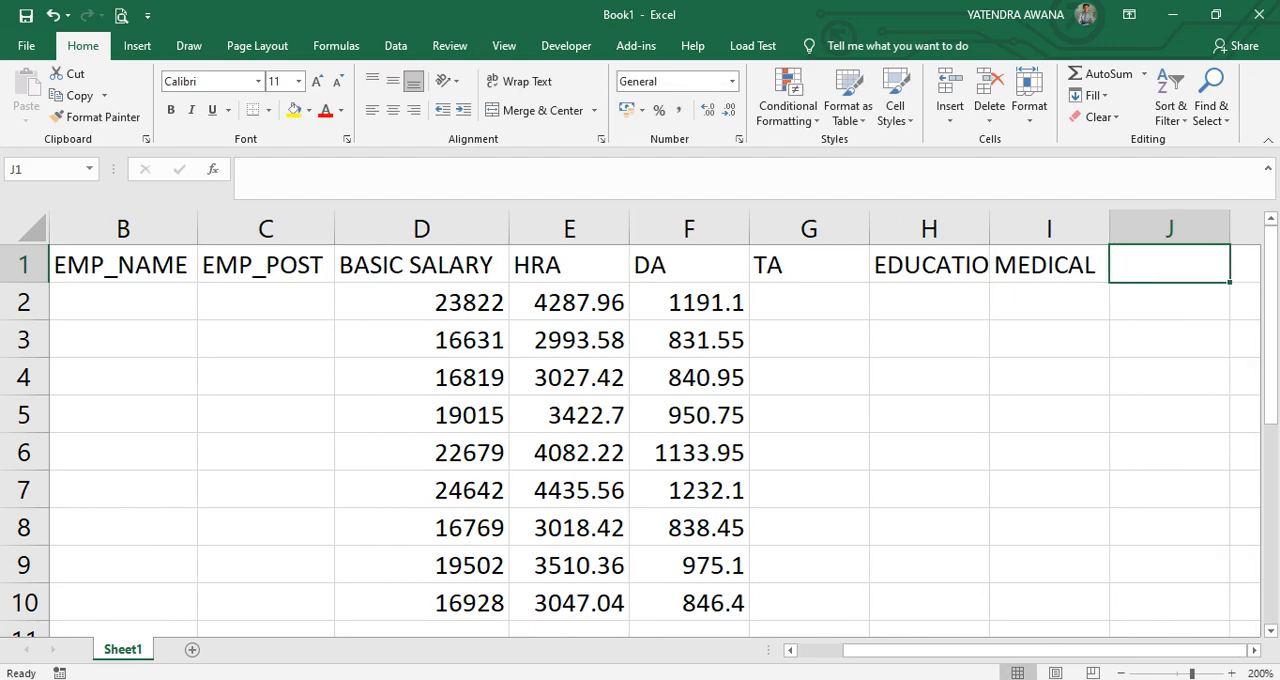
{"action": "type", "text": "BONUS"}
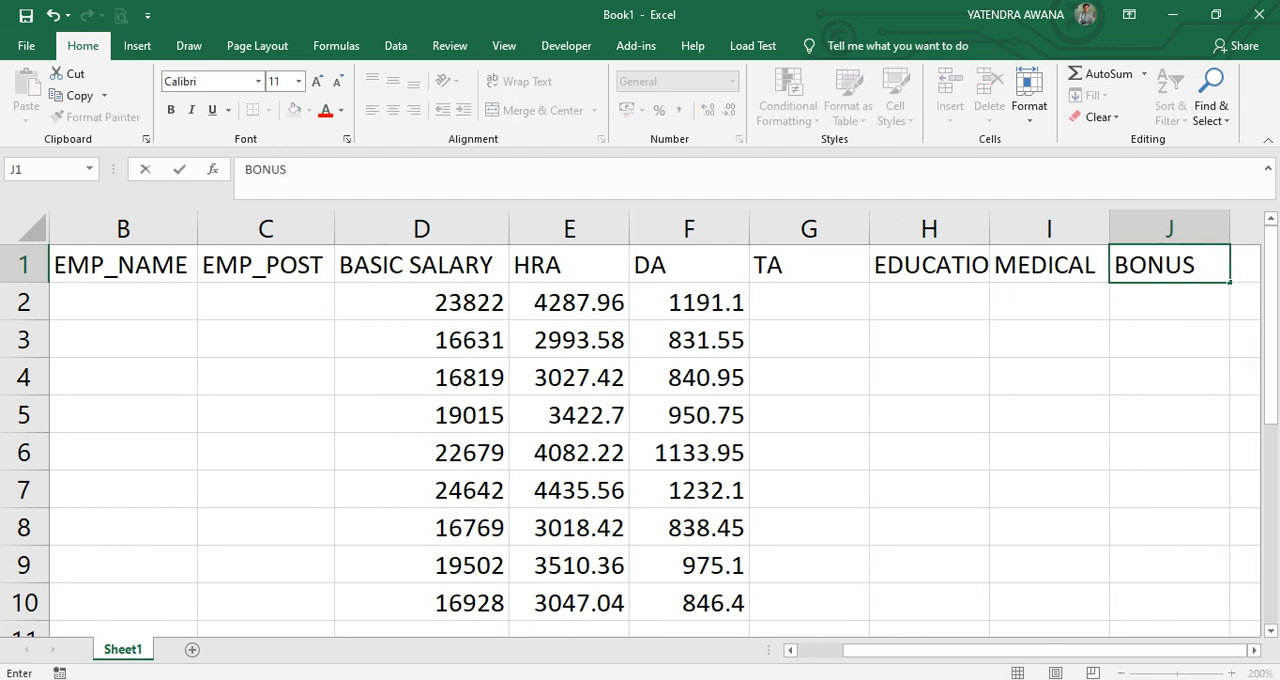
{"action": "left_click", "coordinate": [1049, 229]}
{"action": "double_click", "coordinate": [989, 229]}
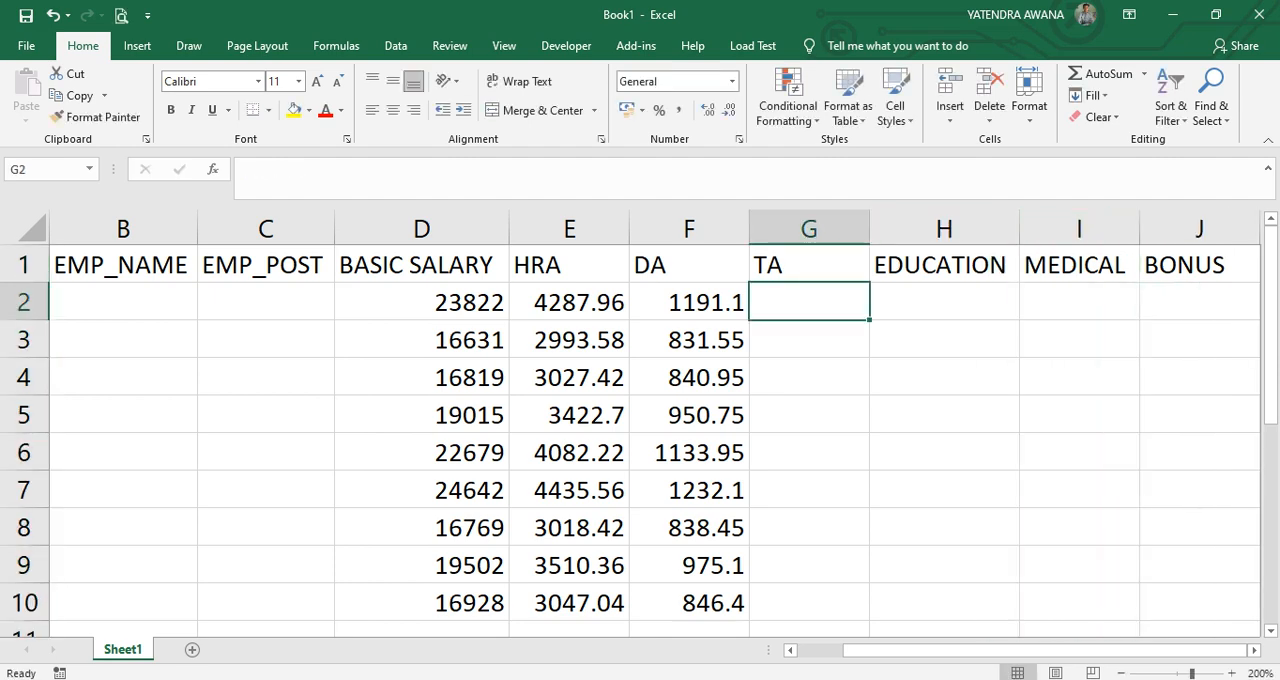
Enter a bonus of 1000 in J2 and fill it down to J10.
{"action": "left_click", "coordinate": [1199, 302]}
{"action": "type", "text": "1000"}
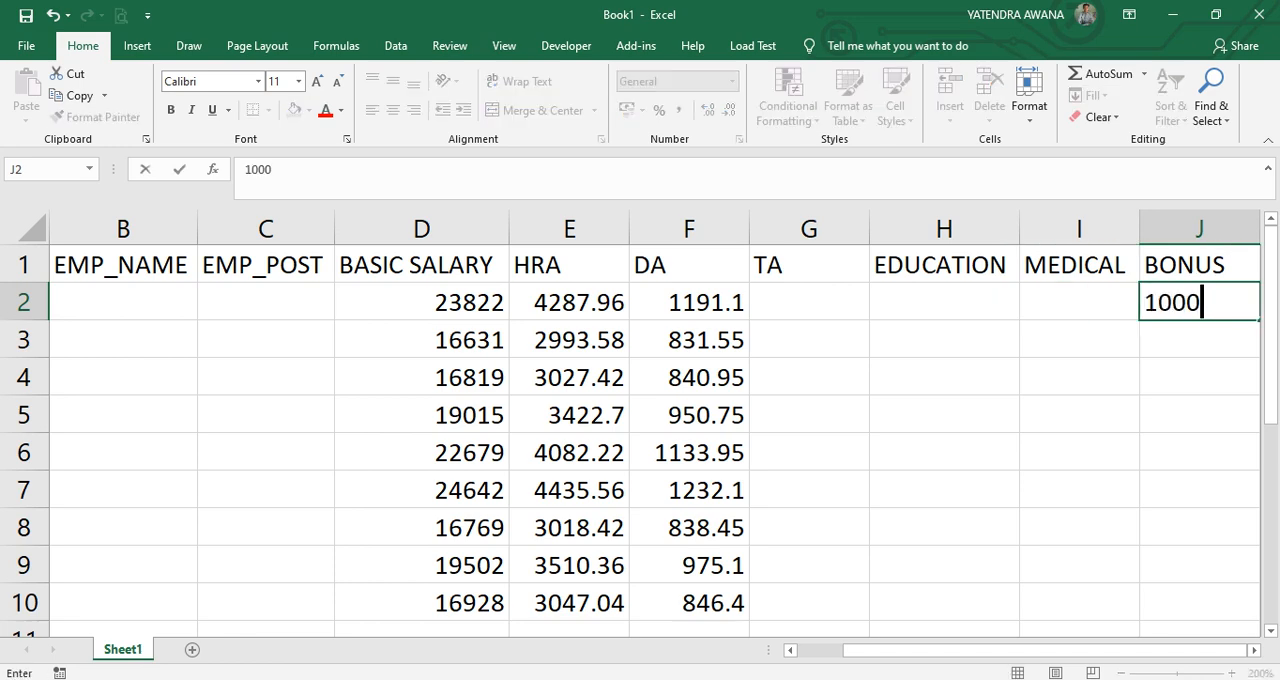
{"action": "left_click", "coordinate": [1079, 378]}
{"action": "left_click", "coordinate": [1199, 302]}
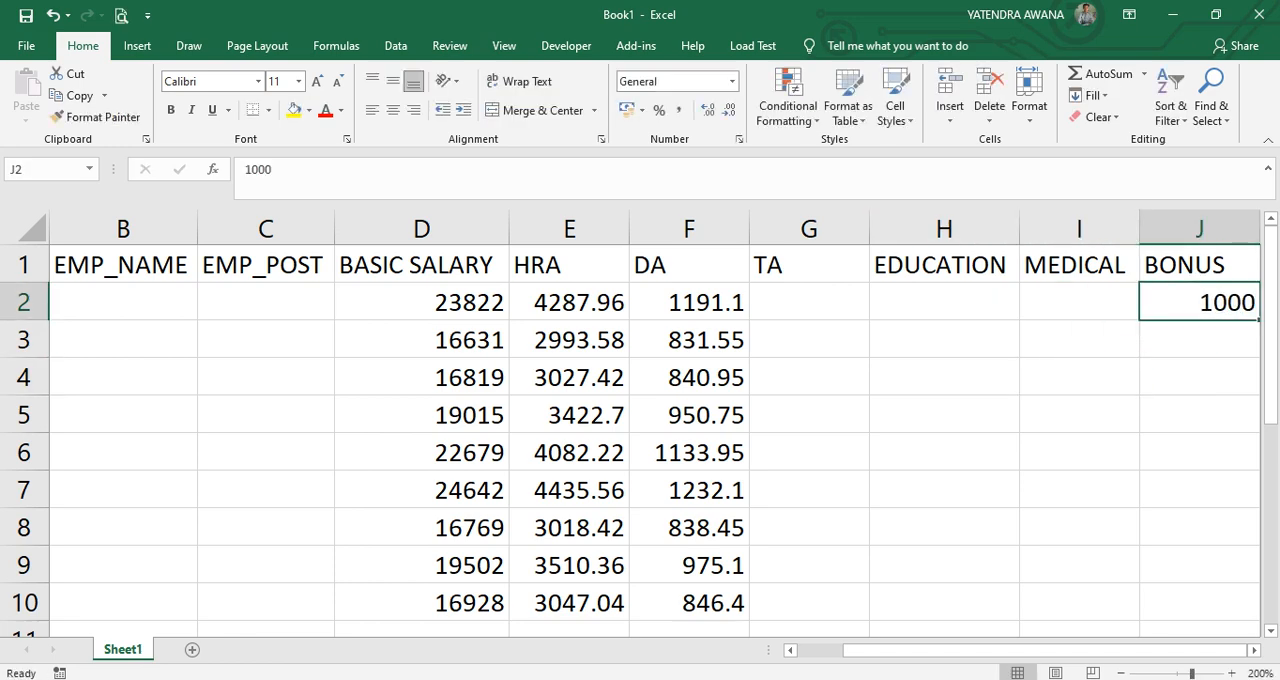
{"action": "scroll", "coordinate": [650, 430], "scroll_direction": "right", "scroll_amount": 2}
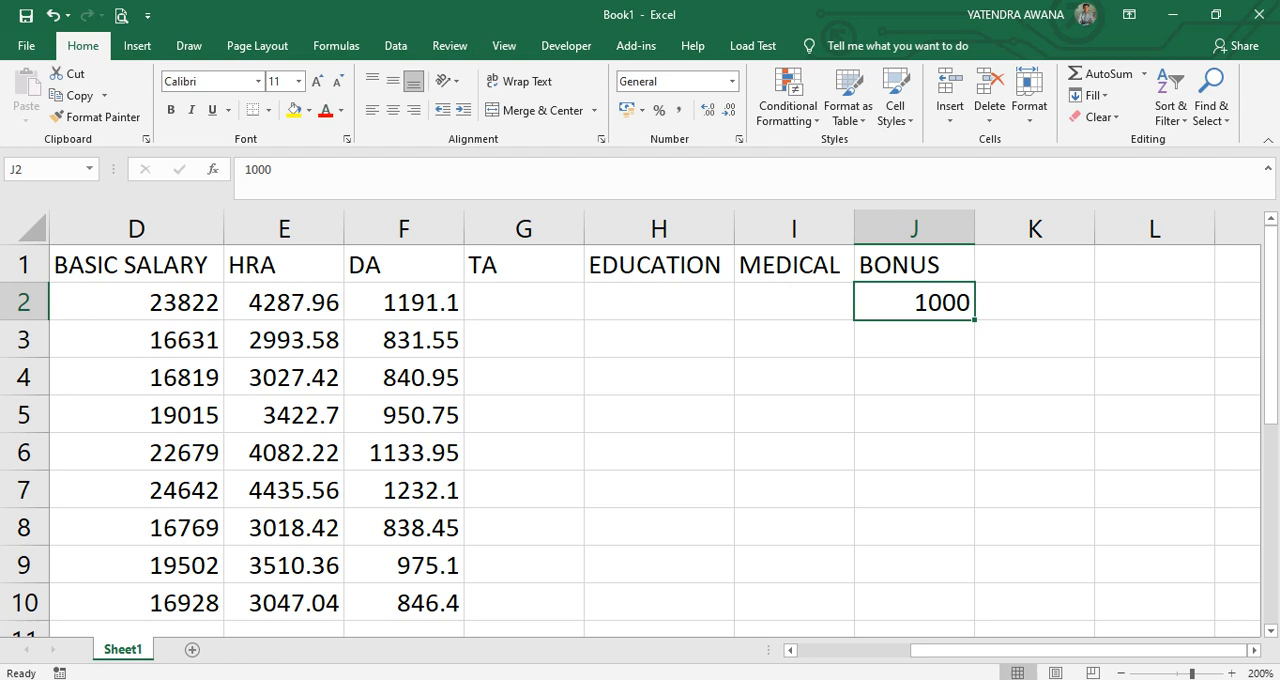
{"action": "double_click", "coordinate": [974, 320]}
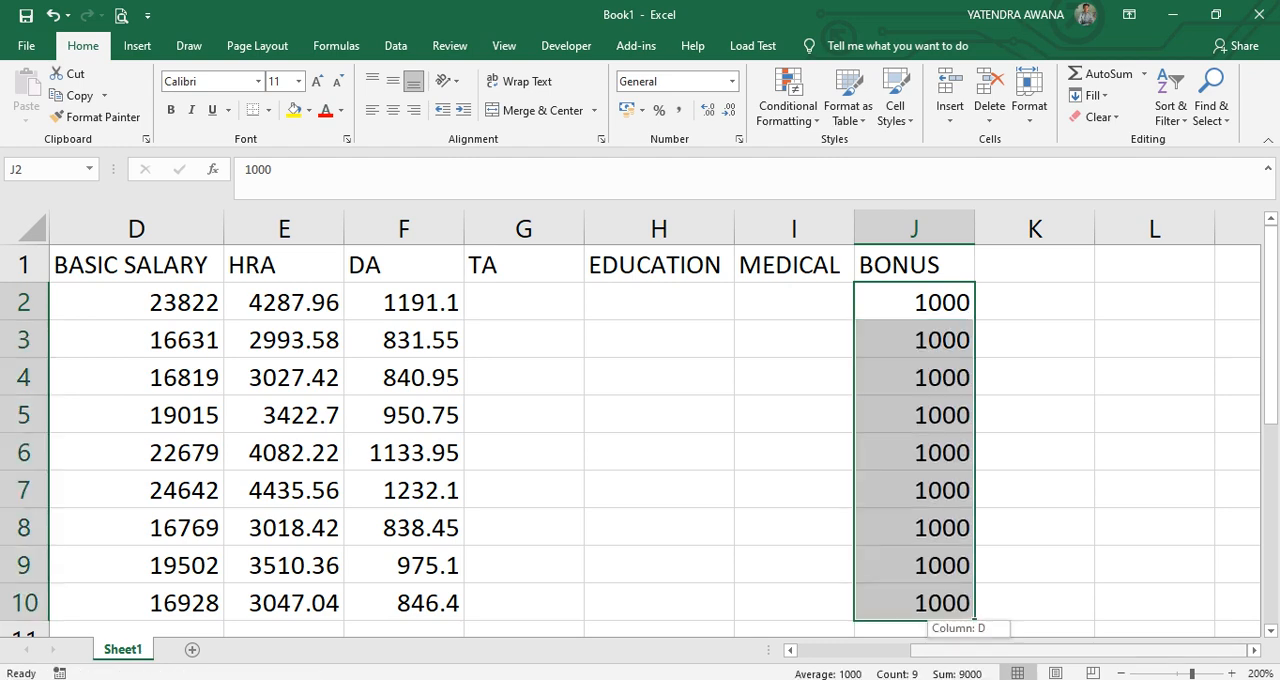
Calculate TA for the first employee in G2 with =D2*5%.
{"action": "scroll", "coordinate": [650, 430], "scroll_direction": "left", "scroll_amount": 1}
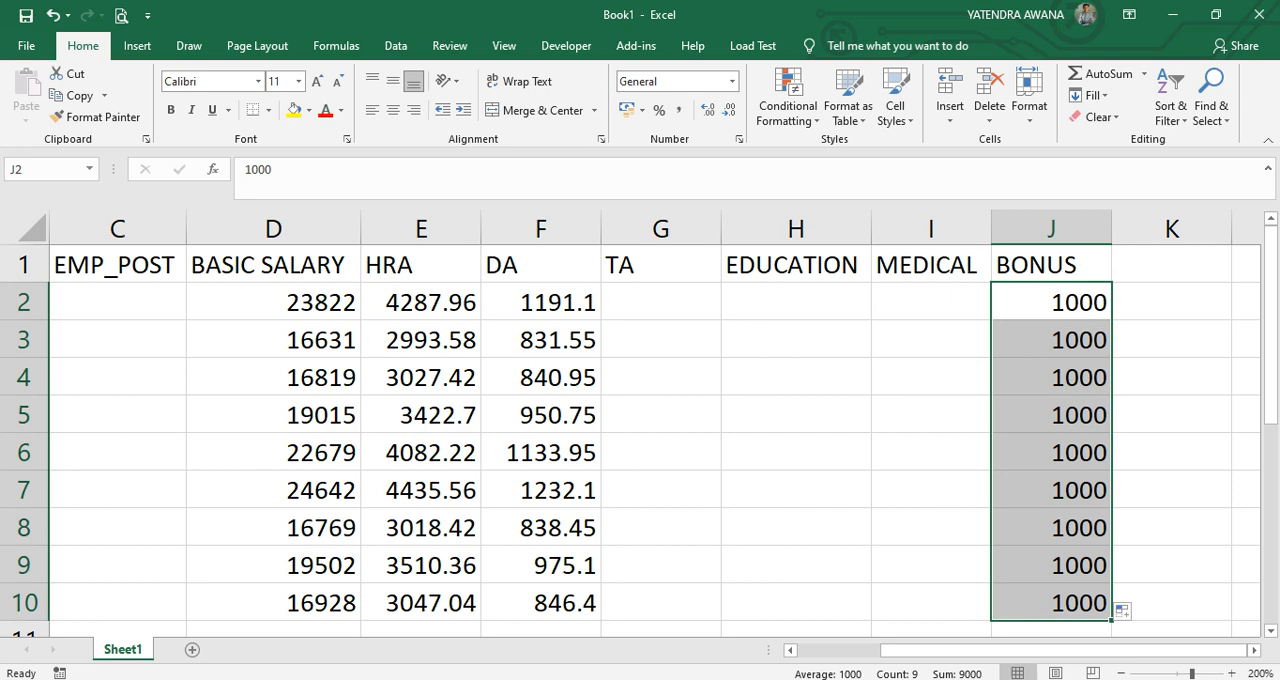
{"action": "left_click", "coordinate": [660, 302]}
{"action": "type", "text": "="}
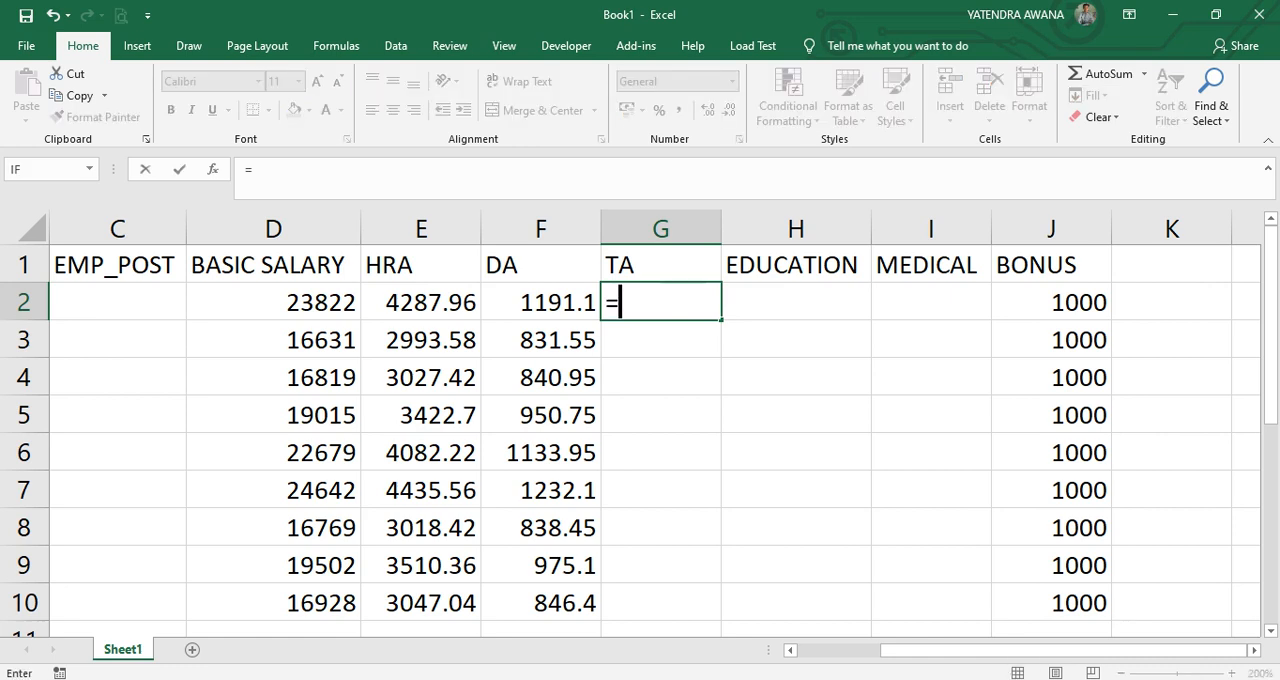
{"action": "left_click", "coordinate": [273, 302]}
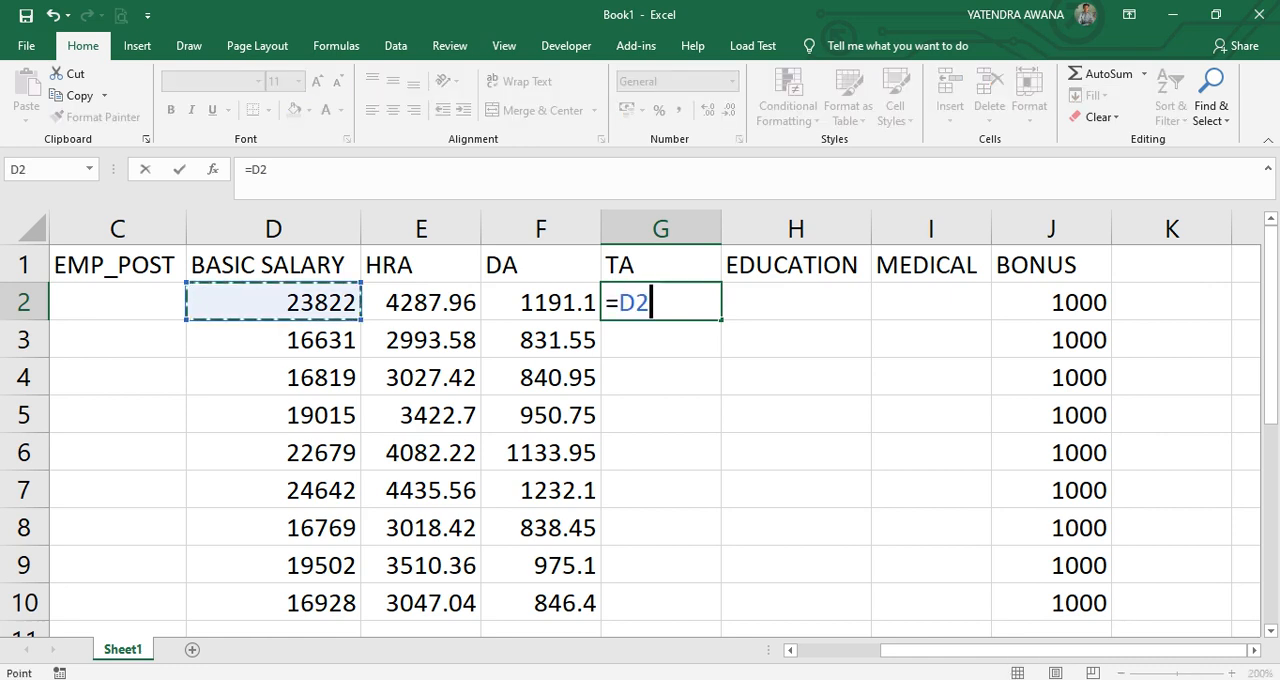
{"action": "type", "text": "*"}
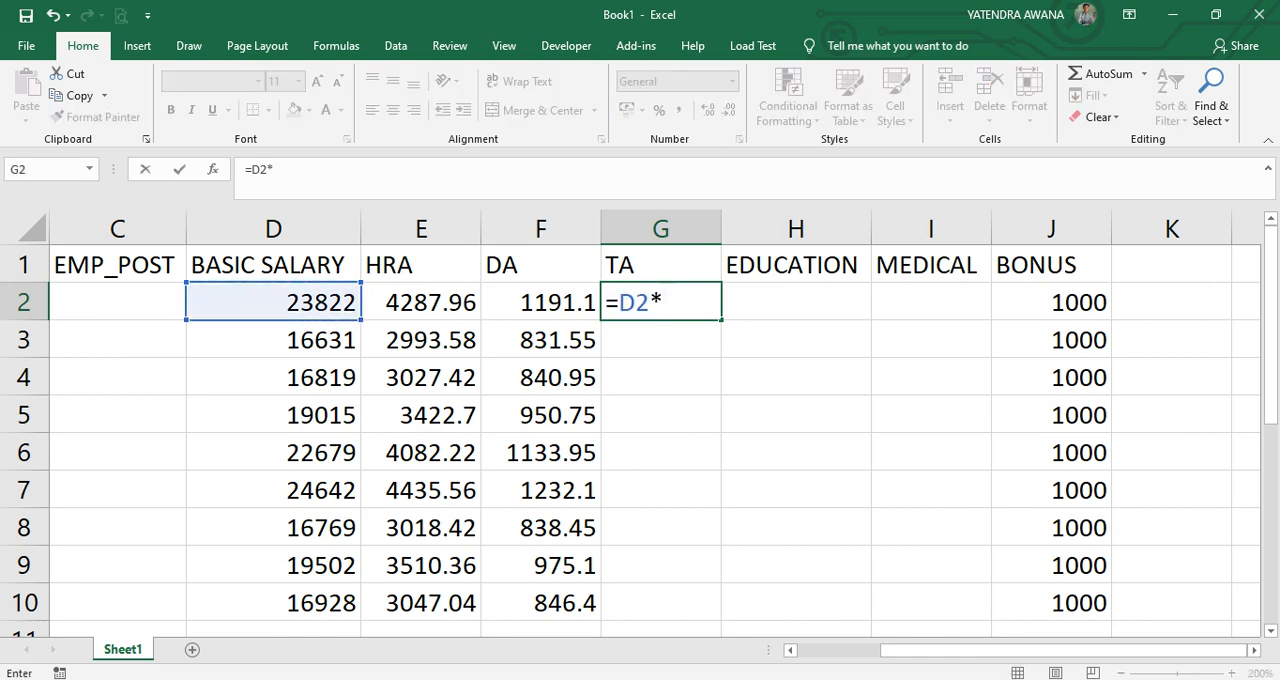
{"action": "type", "text": "5%"}
{"action": "key", "text": "Return"}
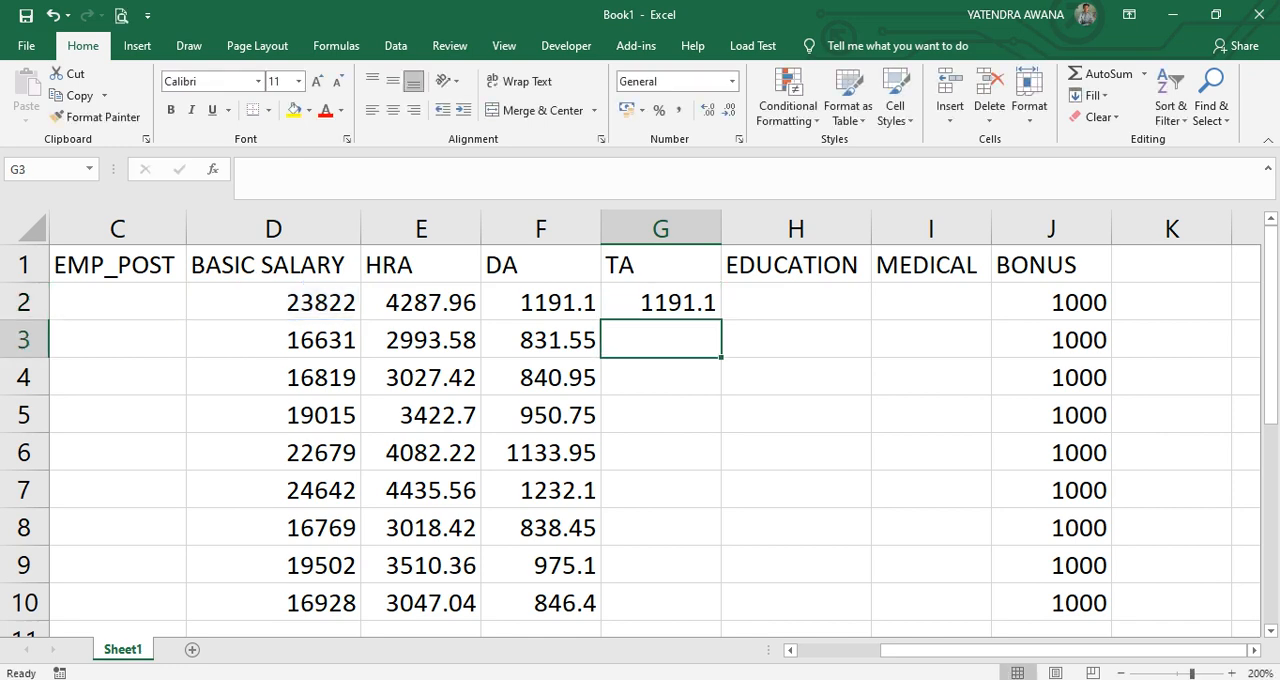
Calculate the education allowance for the first employee in H2 with =D2*3%.
{"action": "left_click", "coordinate": [796, 302]}
{"action": "type", "text": "="}
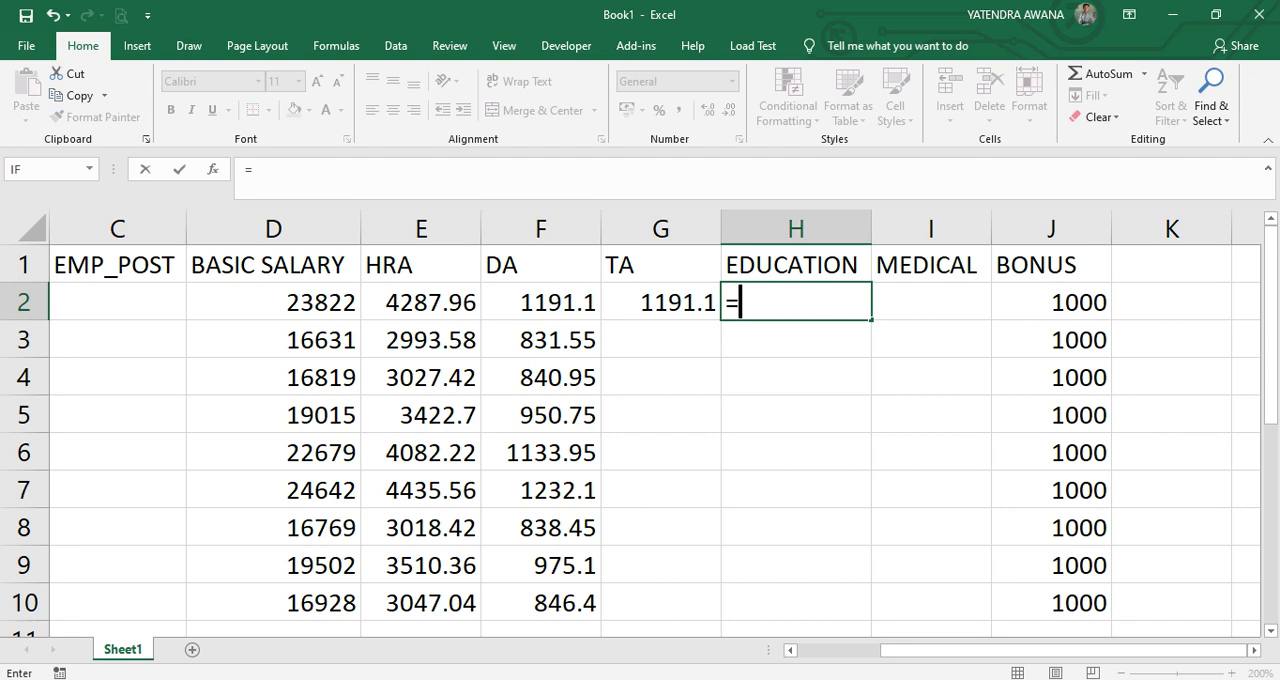
{"action": "left_click", "coordinate": [273, 302]}
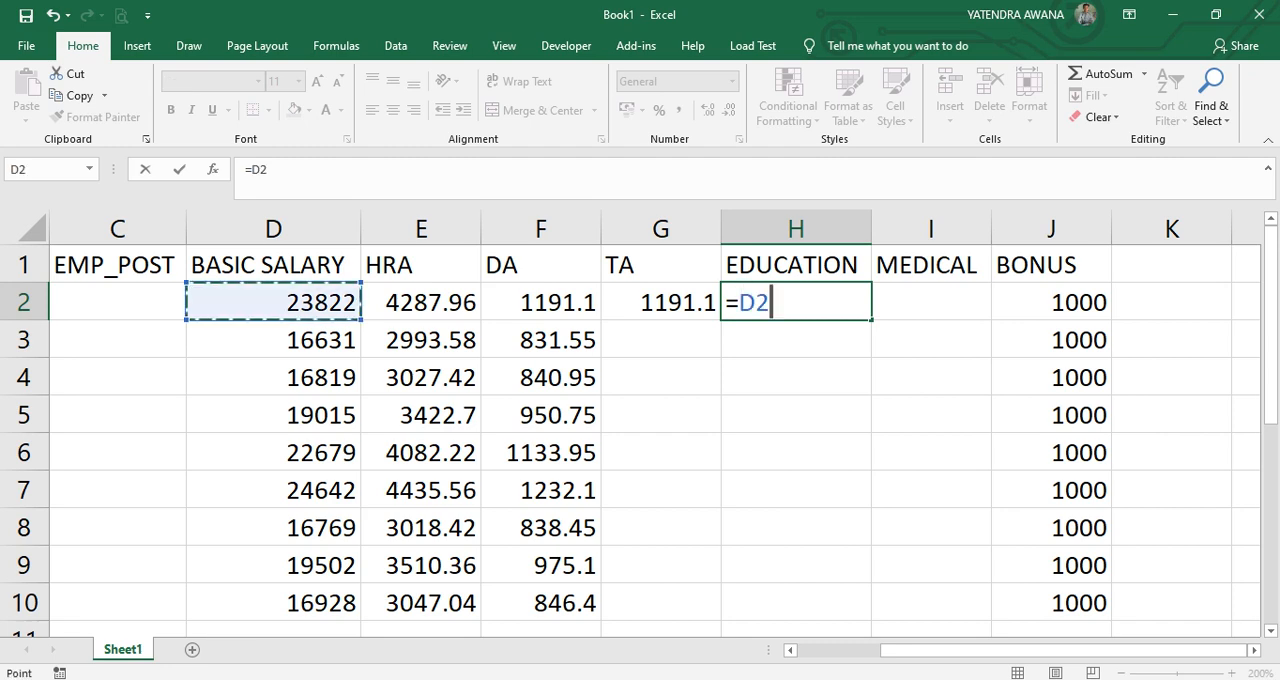
{"action": "type", "text": "*3%"}
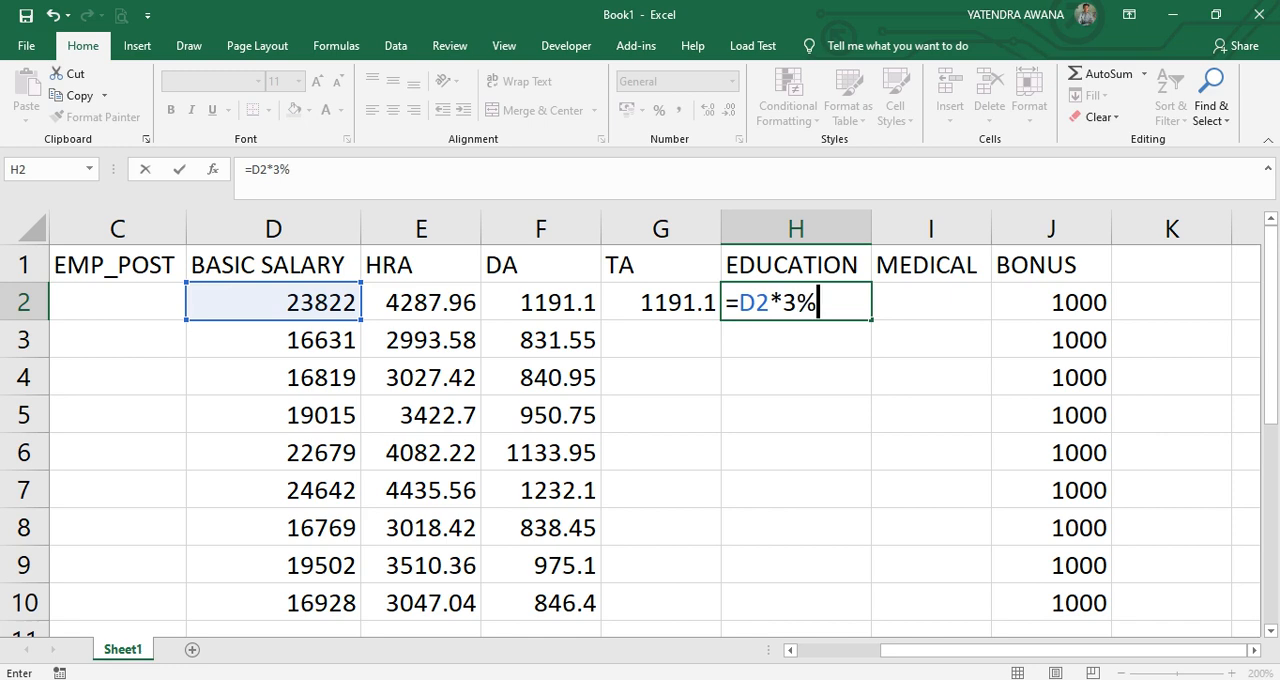
{"action": "key", "text": "ctrl+Return"}
Calculate the medical allowance in I2 with =D2*2% and fill the formulas in G2:I2 down to row 10.
{"action": "left_click", "coordinate": [931, 302]}
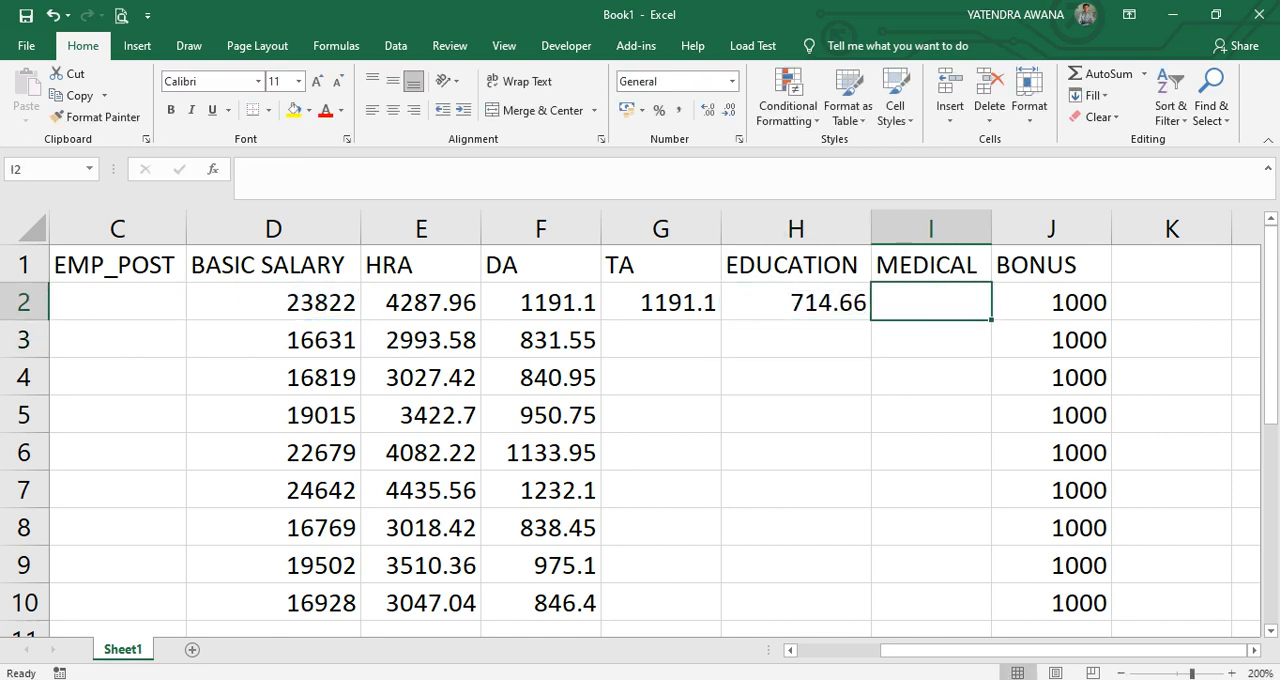
{"action": "type", "text": "="}
{"action": "left_click", "coordinate": [273, 302]}
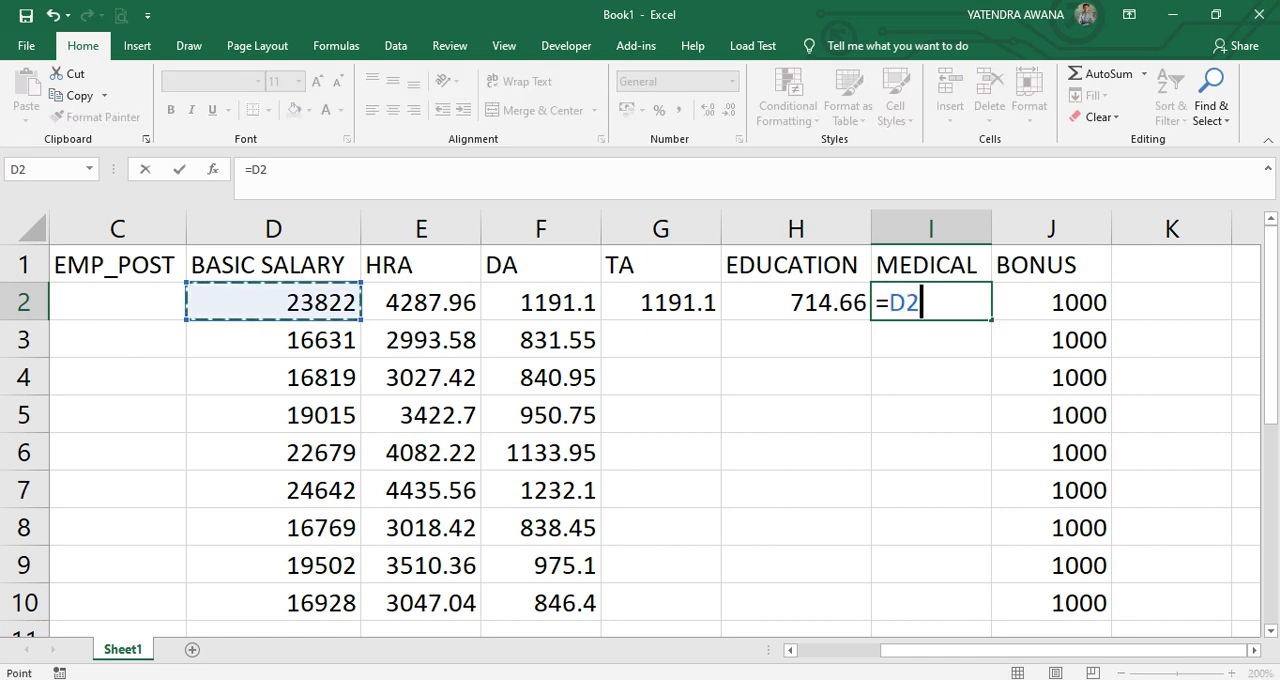
{"action": "type", "text": "*2%"}
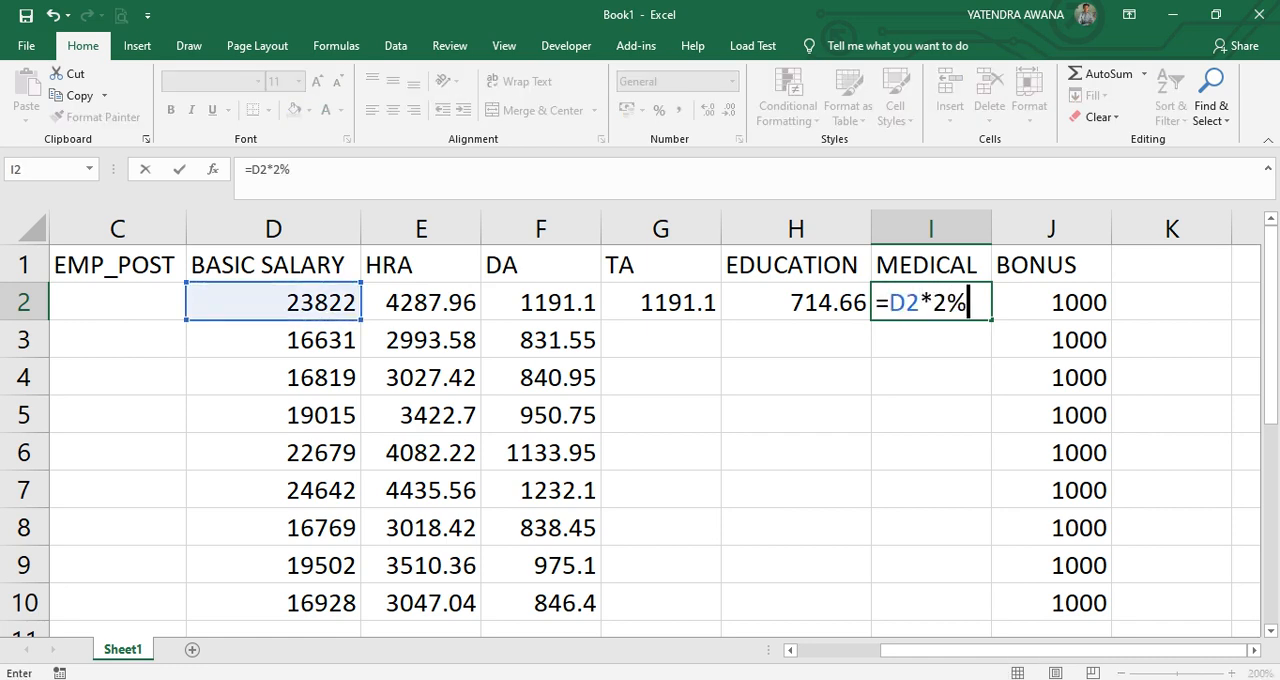
{"action": "key", "text": "Return"}
{"action": "left_click_drag", "start_coordinate": [661, 302], "coordinate": [991, 620]}
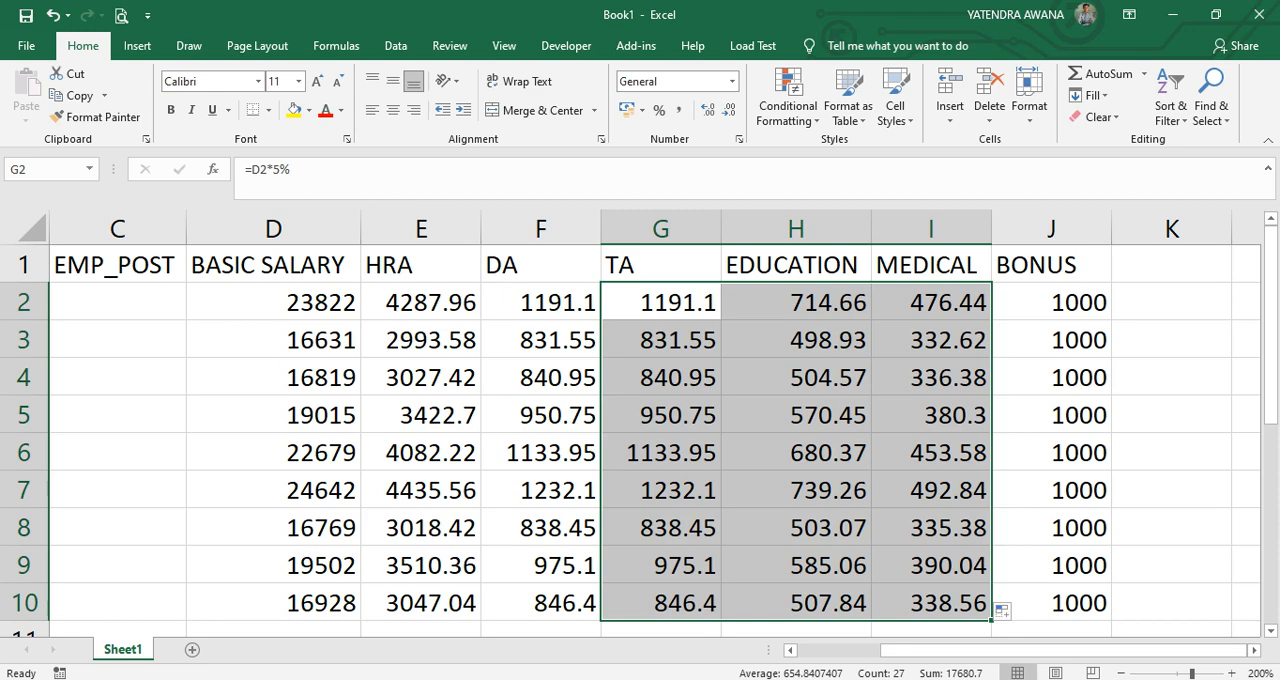
Enter the header TOTAL ADDITION in cell K1.
{"action": "left_click", "coordinate": [1171, 265]}
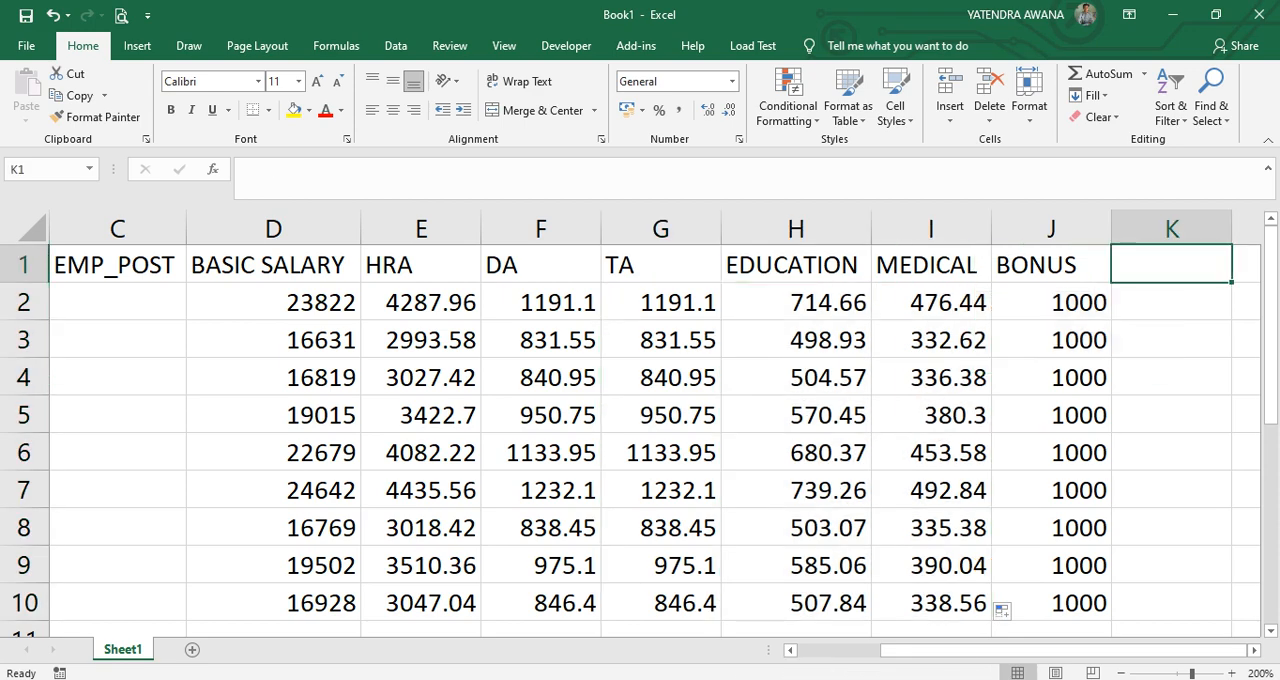
{"action": "type", "text": "TO"}
{"action": "key", "text": "BackSpace"}
{"action": "key", "text": "BackSpace"}
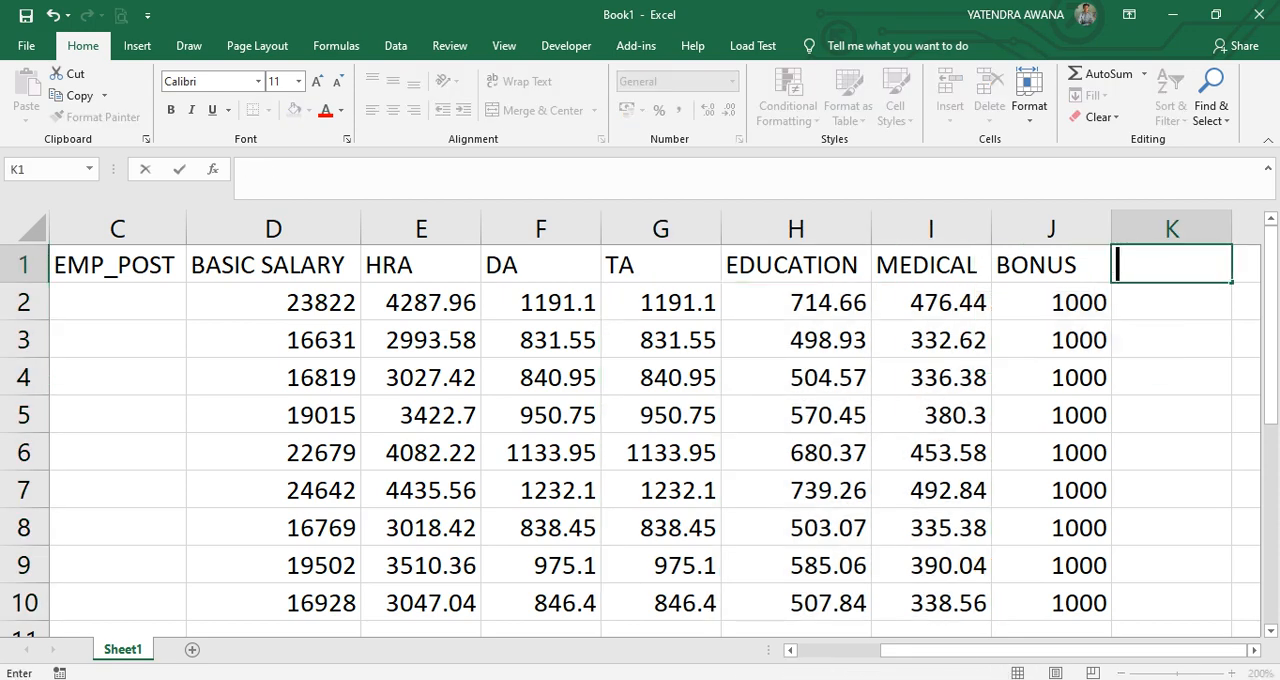
{"action": "type", "text": "TOTAL ADDI"}
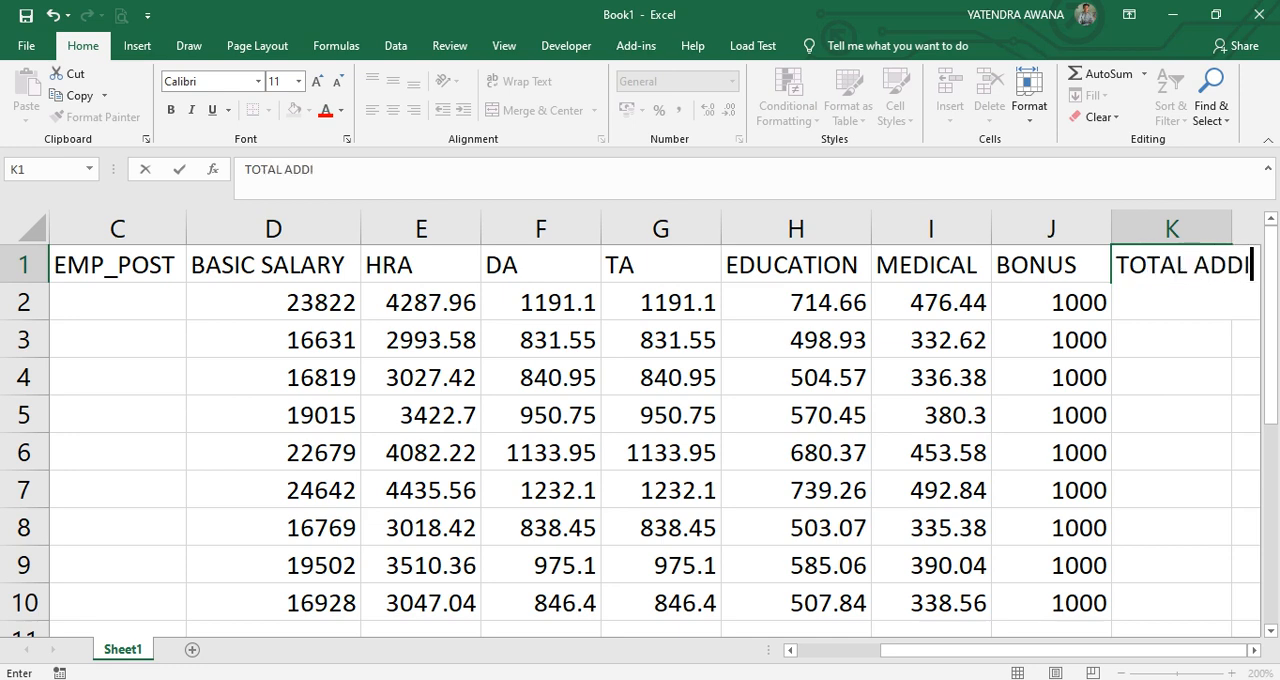
{"action": "type", "text": "TION"}
{"action": "key", "text": "Return"}
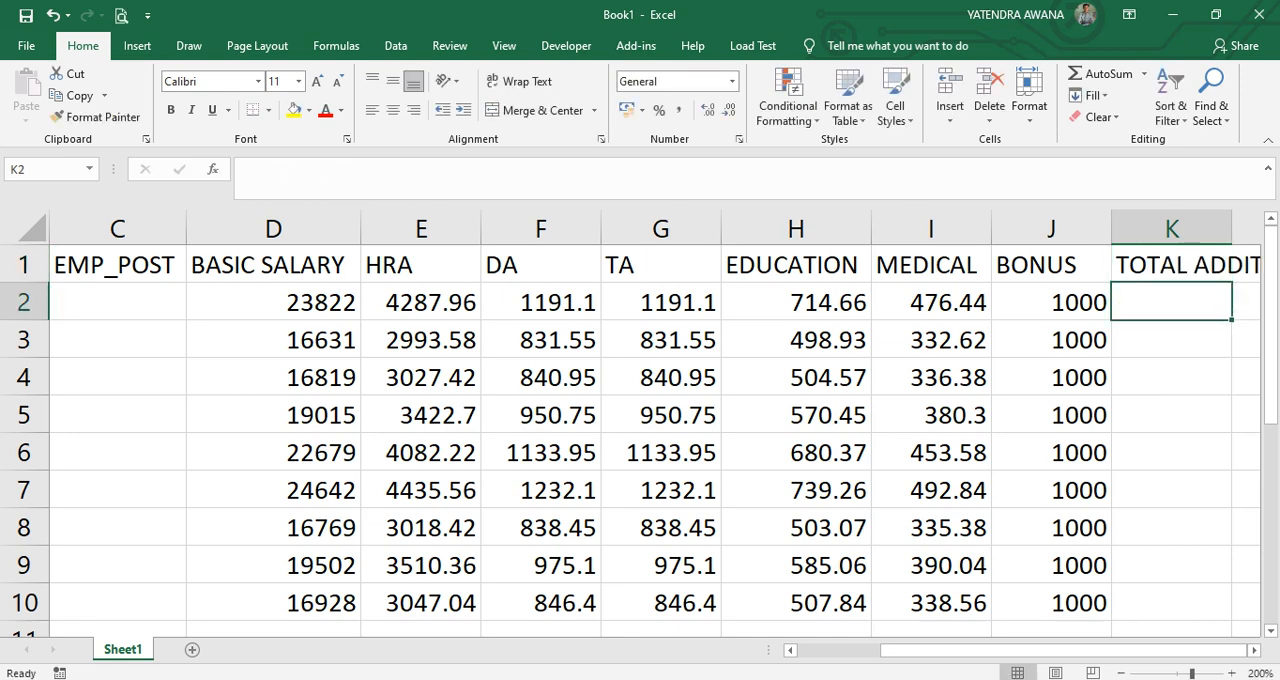
Total the basic salary and allowances in K2 with =SUM(D2:J2) and fill the formula down to K10.
{"action": "type", "text": "=SUM("}
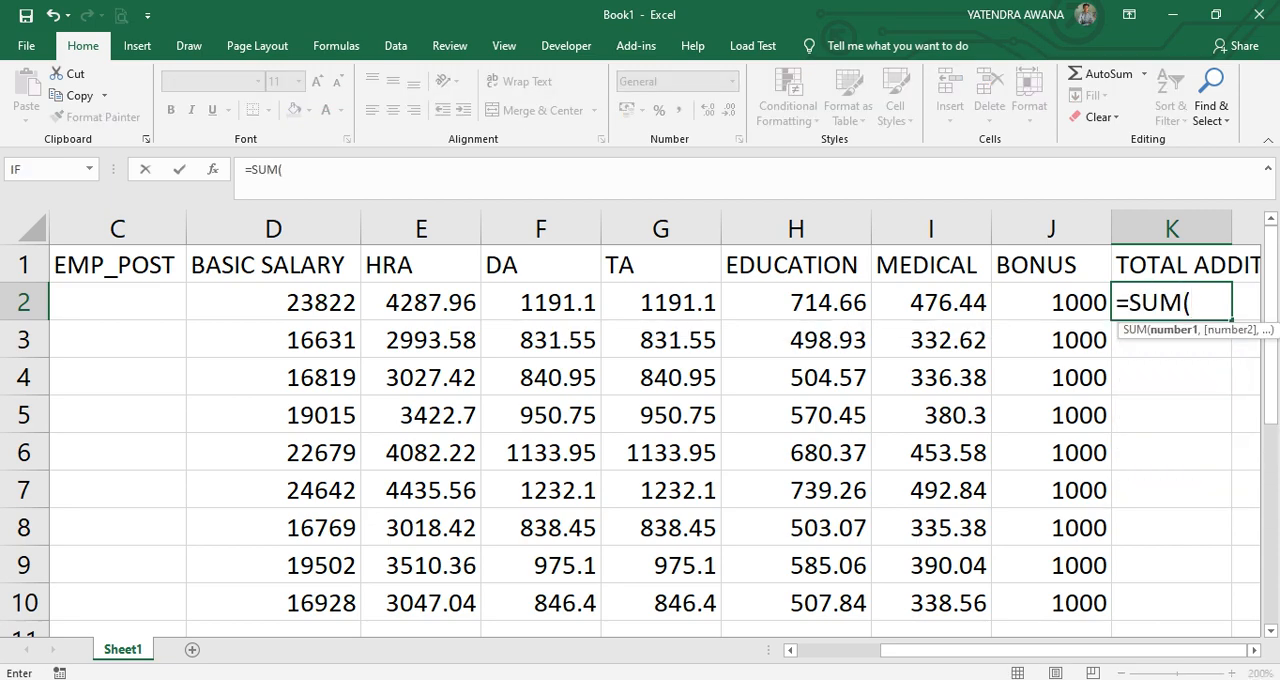
{"action": "left_click_drag", "start_coordinate": [300, 302], "coordinate": [1050, 305]}
{"action": "key", "text": "Return"}
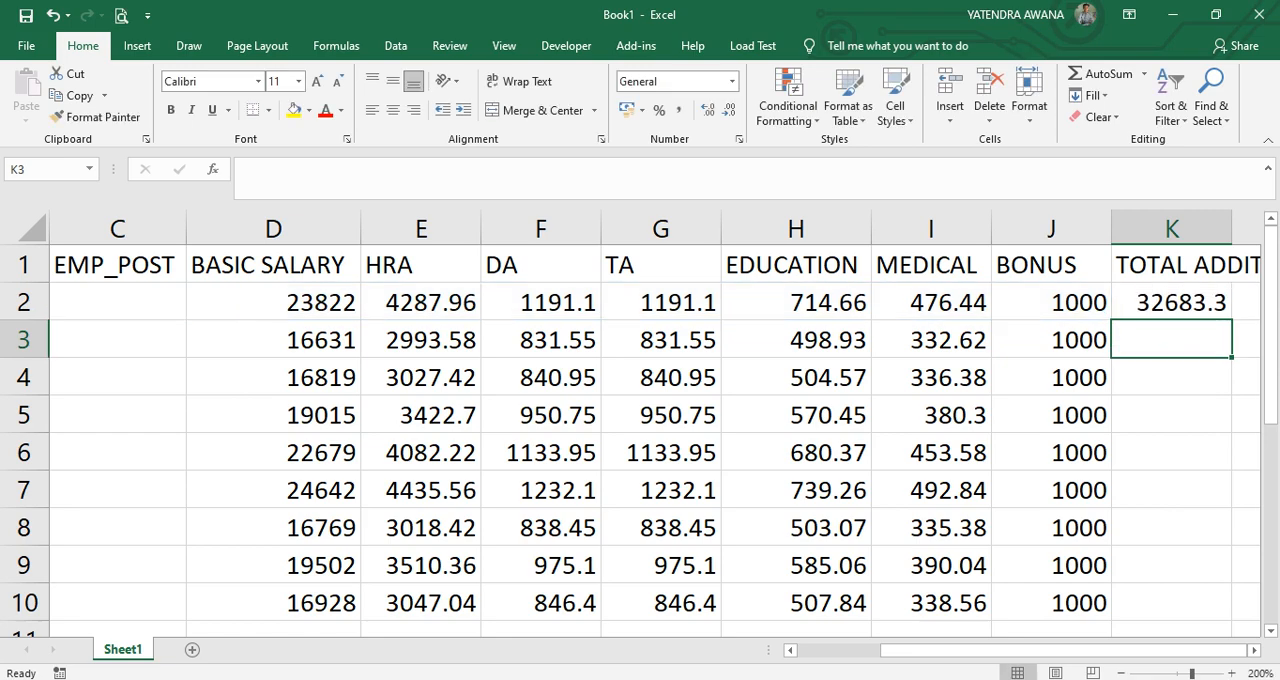
{"action": "key", "text": "Up"}
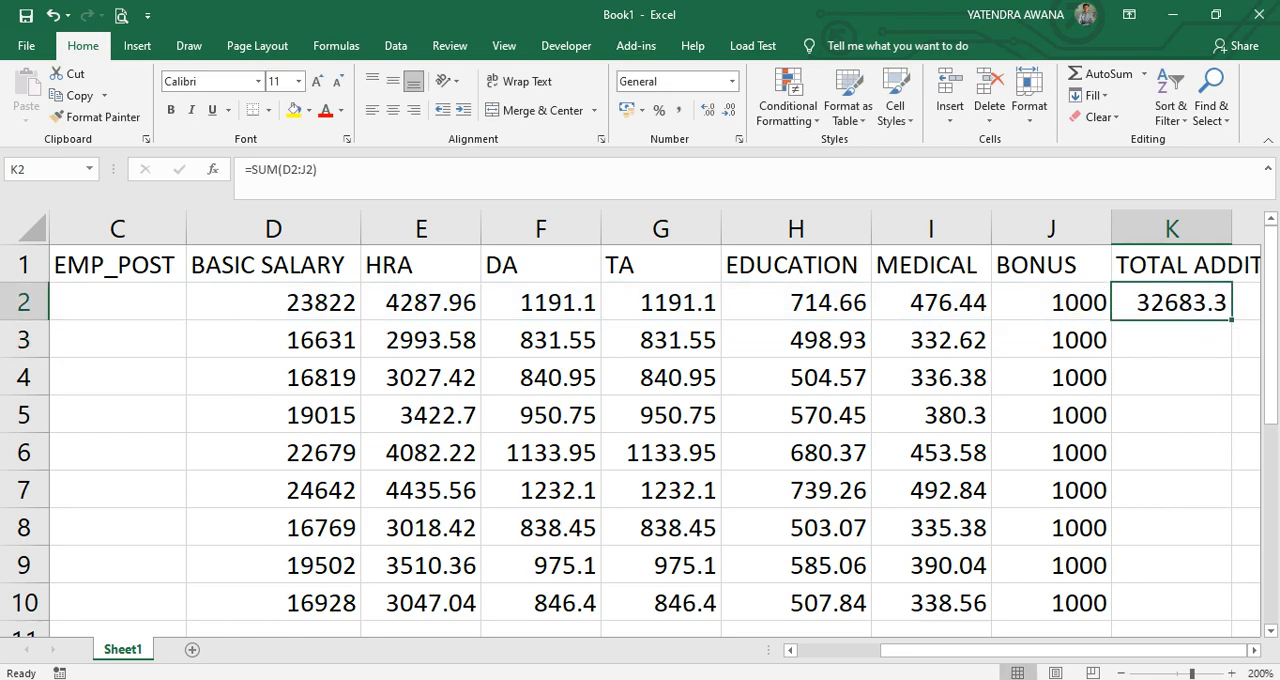
{"action": "double_click", "coordinate": [1232, 320]}
Fit the width of column K to its TOTAL ADDITION header and select cell L1.
{"action": "left_click", "coordinate": [1254, 650]}
{"action": "left_click", "coordinate": [1254, 650]}
{"action": "left_click", "coordinate": [1254, 650]}
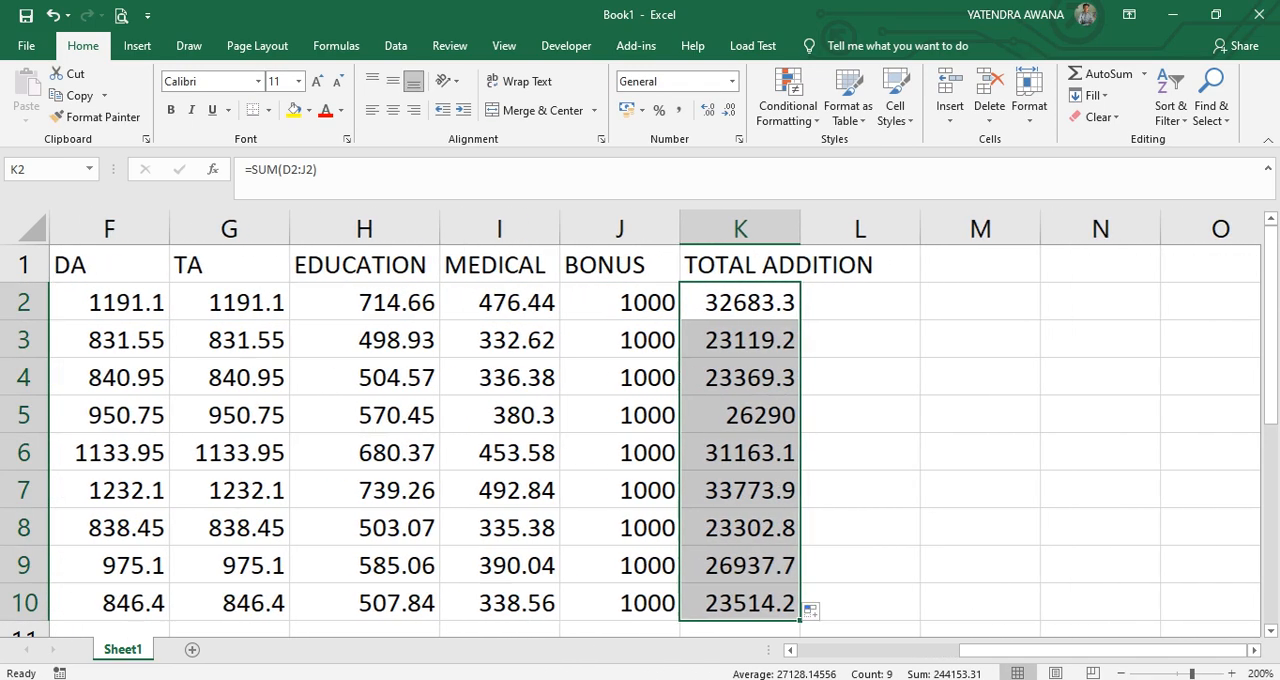
{"action": "double_click", "coordinate": [800, 229]}
{"action": "left_click", "coordinate": [950, 265]}
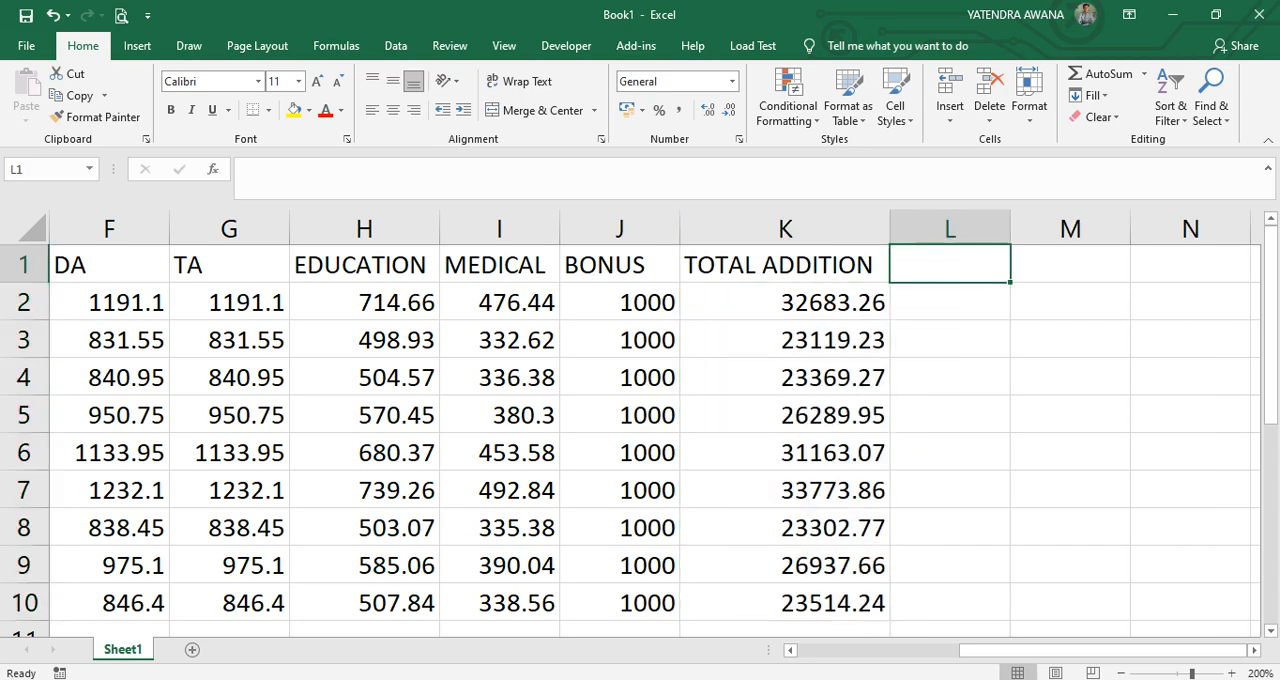
{"action": "left_click_drag", "start_coordinate": [1090, 650], "coordinate": [992, 650]}
{"action": "left_click", "coordinate": [421, 302]}
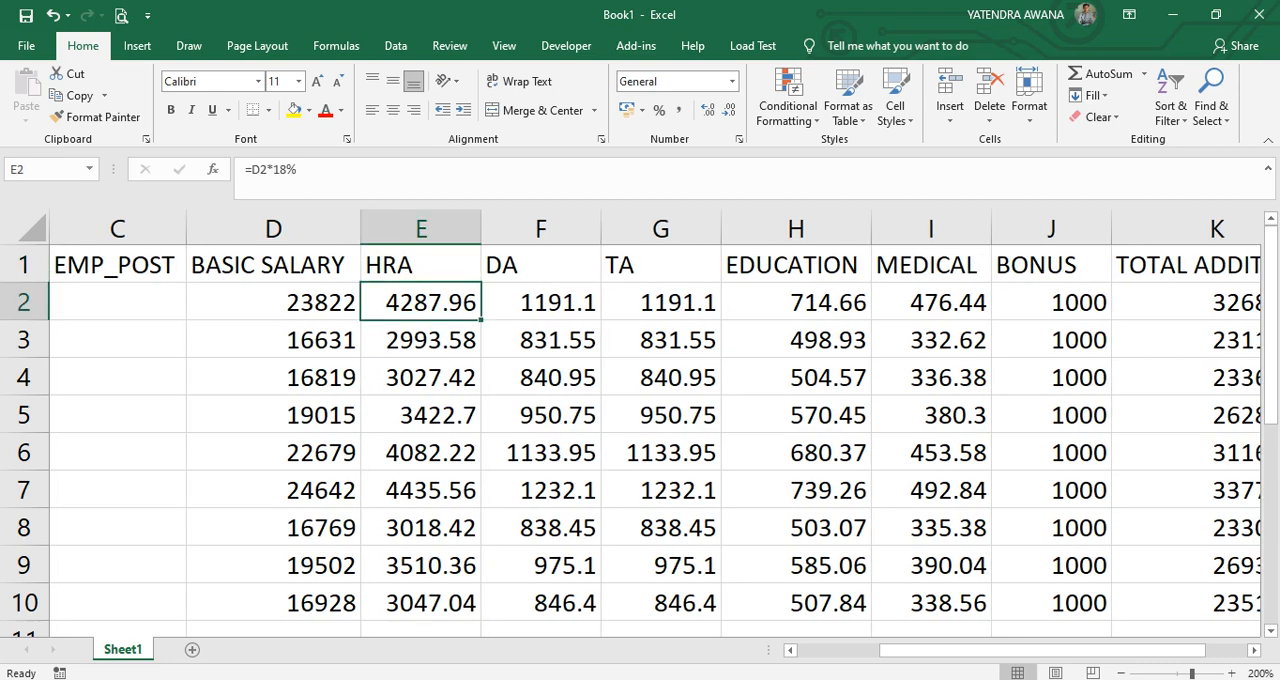
Review the allowance formulas in F2:H2 and the TOTAL ADDITION formula in K2.
{"action": "left_click", "coordinate": [541, 302]}
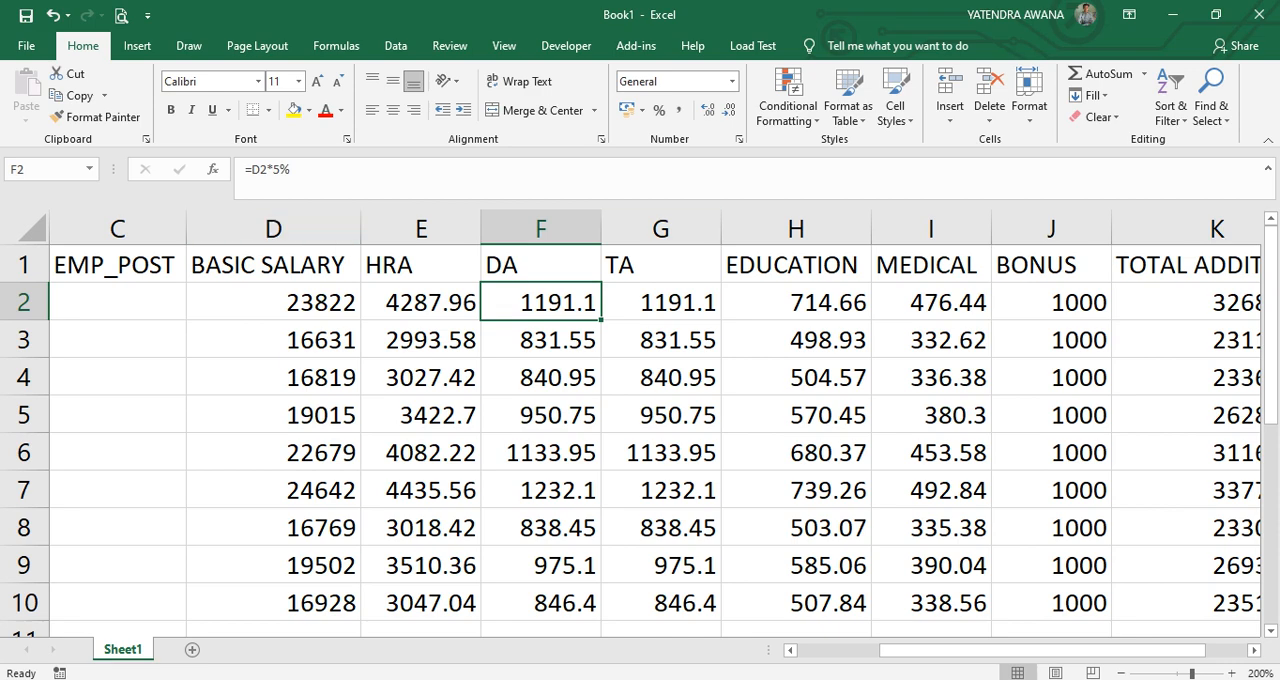
{"action": "left_click", "coordinate": [661, 302]}
{"action": "left_click", "coordinate": [796, 302]}
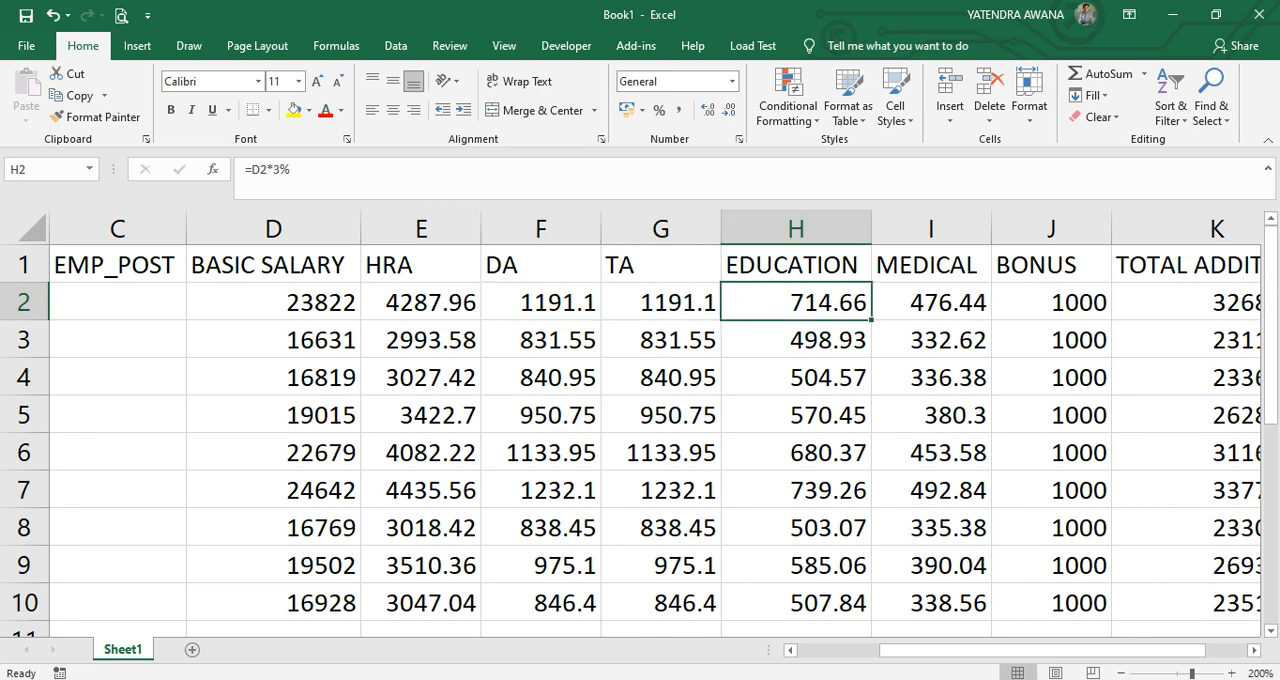
{"action": "left_click", "coordinate": [1254, 650]}
{"action": "left_click", "coordinate": [1254, 650]}
{"action": "left_click", "coordinate": [1254, 650]}
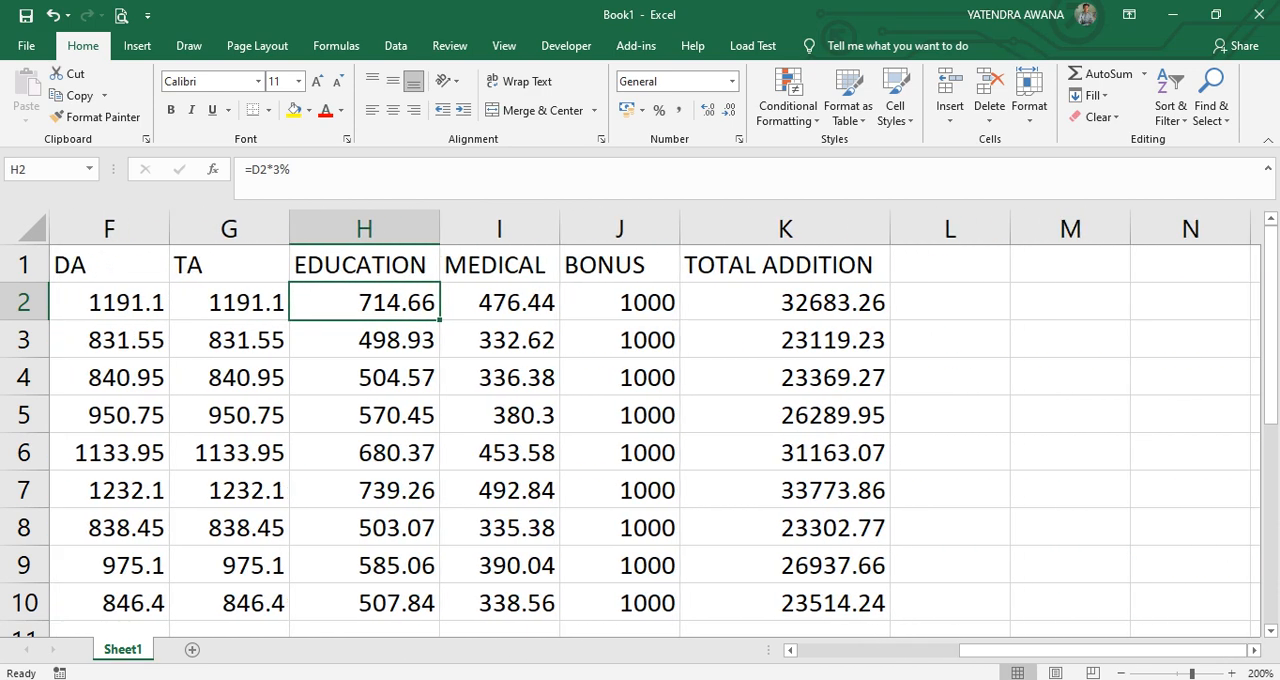
{"action": "left_click", "coordinate": [785, 265]}
{"action": "left_click", "coordinate": [785, 302]}
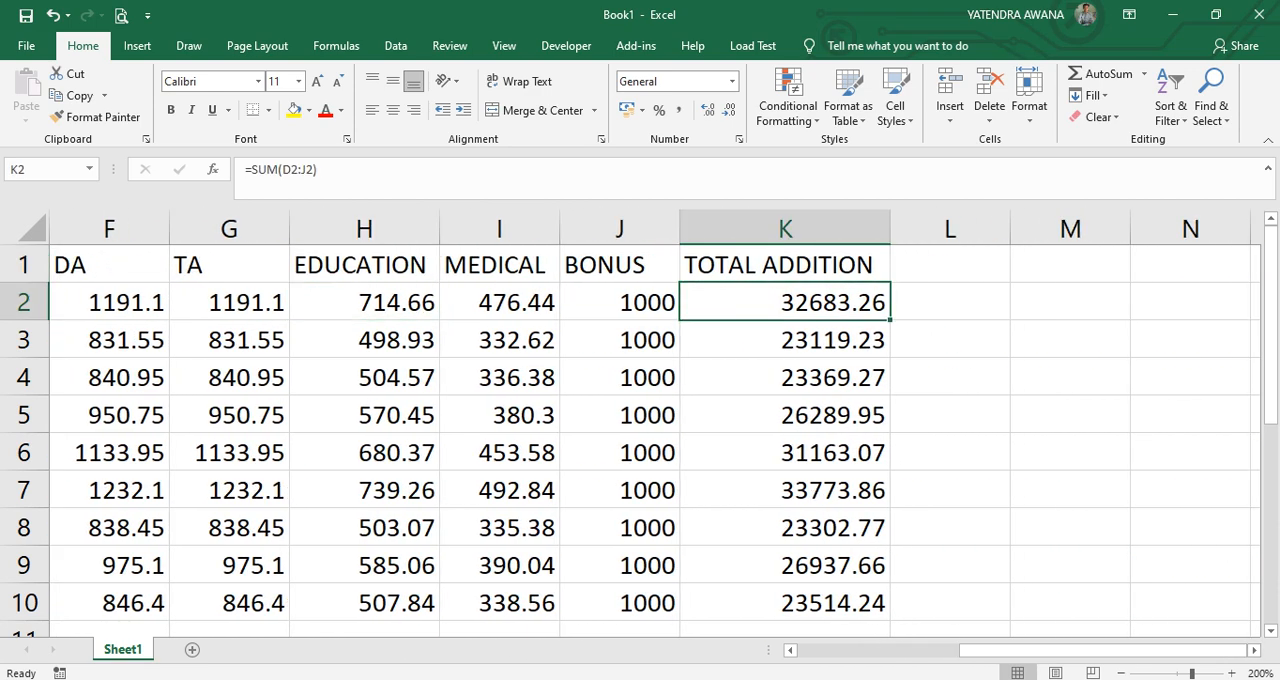
Enter the deduction headers TDS, PF and ESI in cells L1, M1 and N1.
{"action": "left_click", "coordinate": [950, 265]}
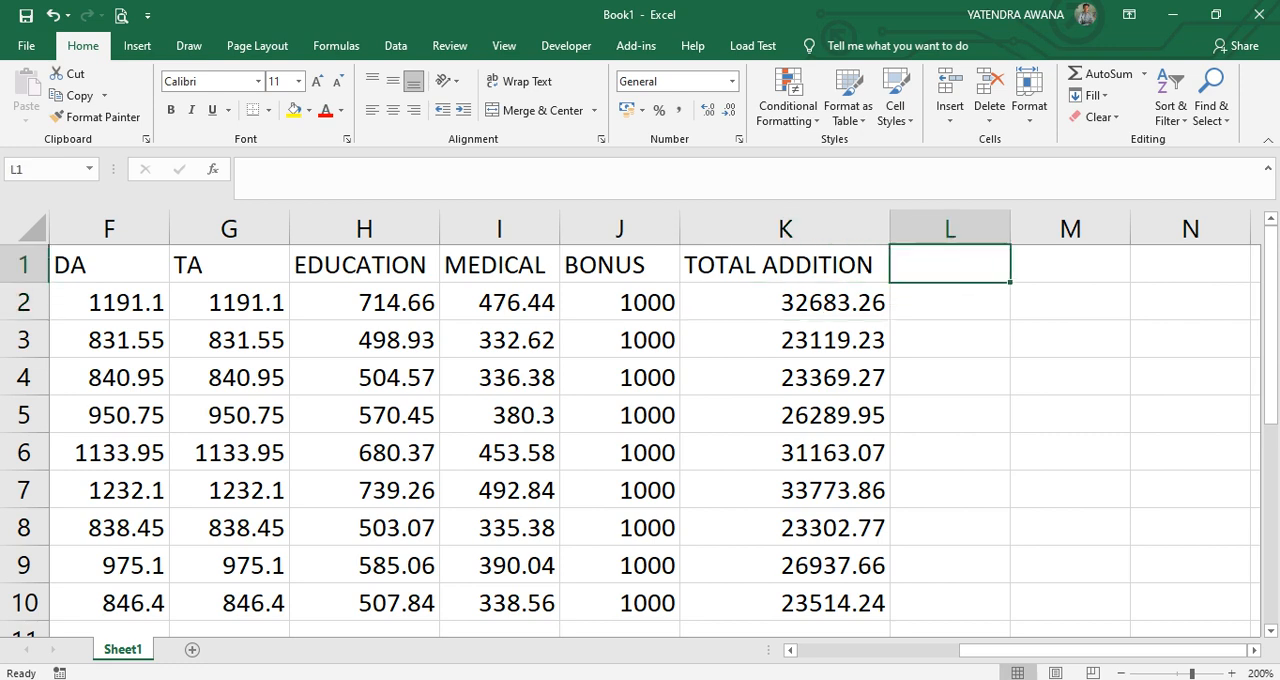
{"action": "type", "text": "TDS"}
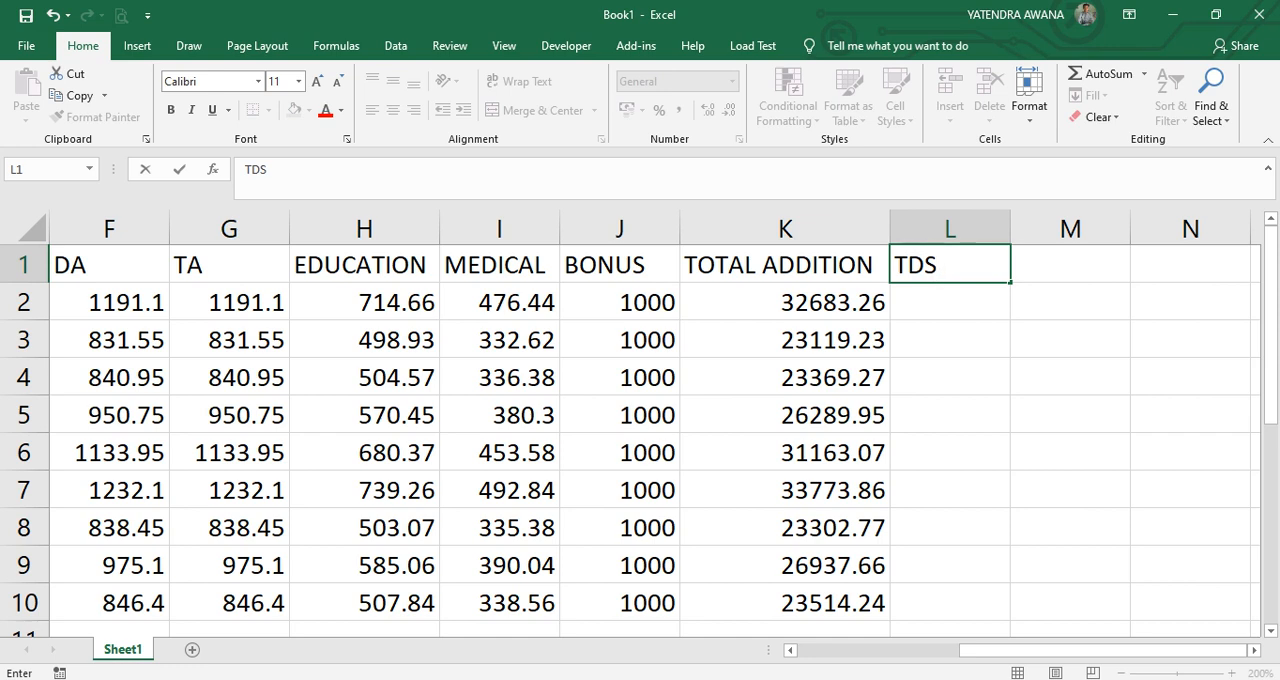
{"action": "key", "text": "Tab"}
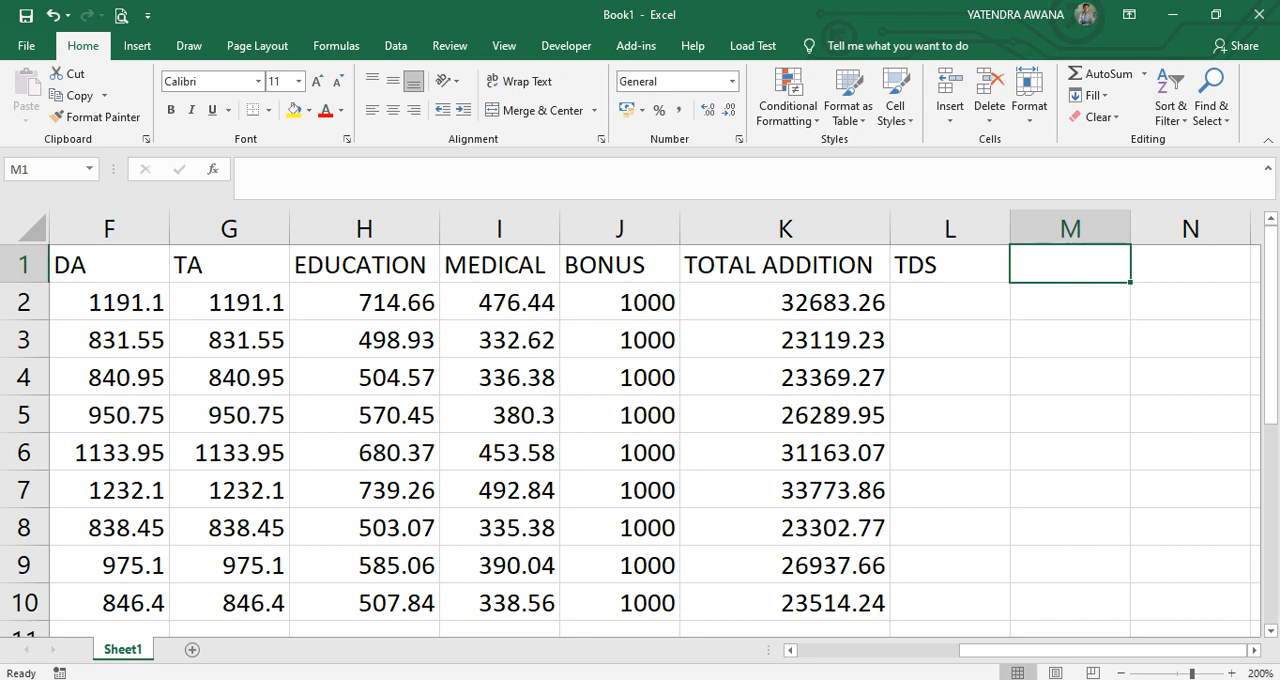
{"action": "type", "text": "PF"}
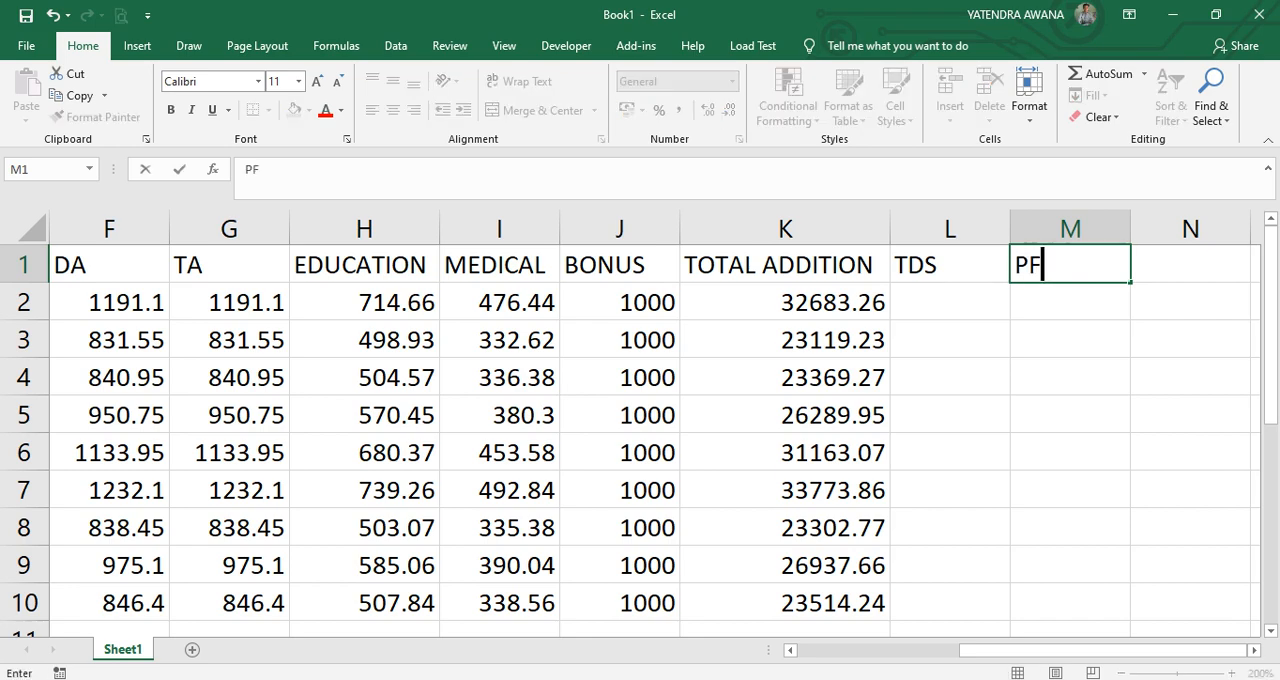
{"action": "key", "text": "Tab"}
{"action": "type", "text": "ESI"}
{"action": "key", "text": "Tab"}
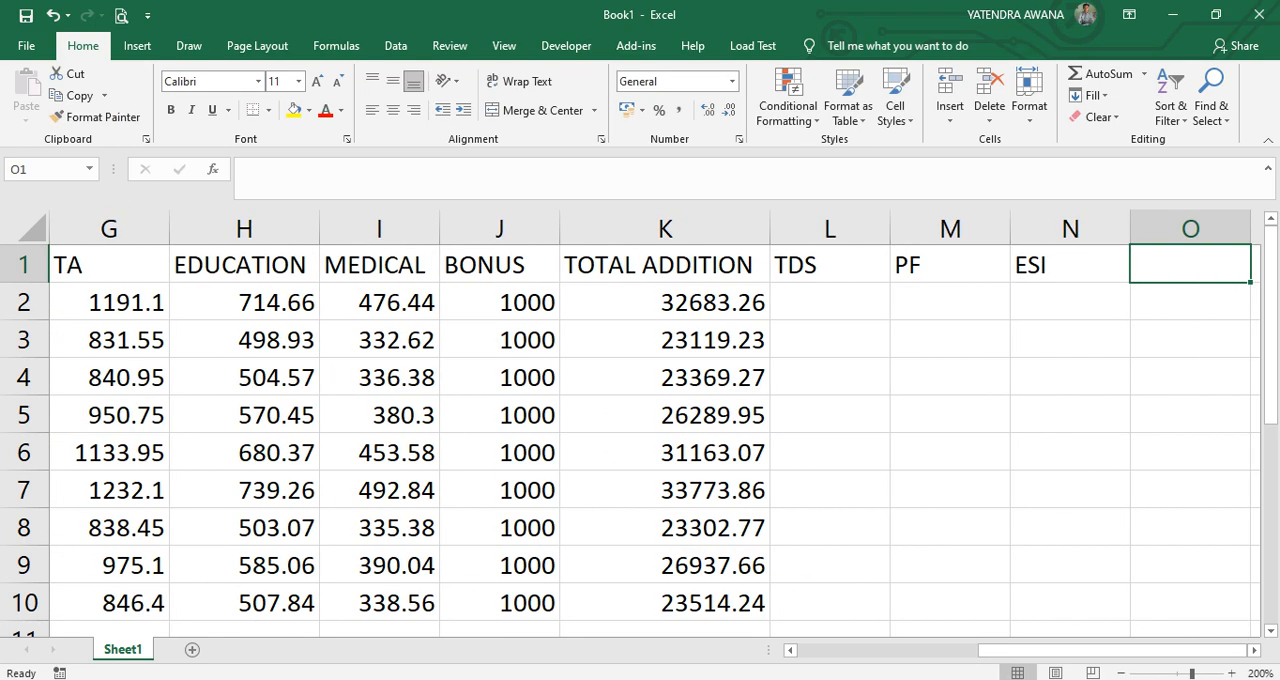
Enter the headers CANTEEN in O1 and TRANSPORT in P1.
{"action": "type", "text": "CAN"}
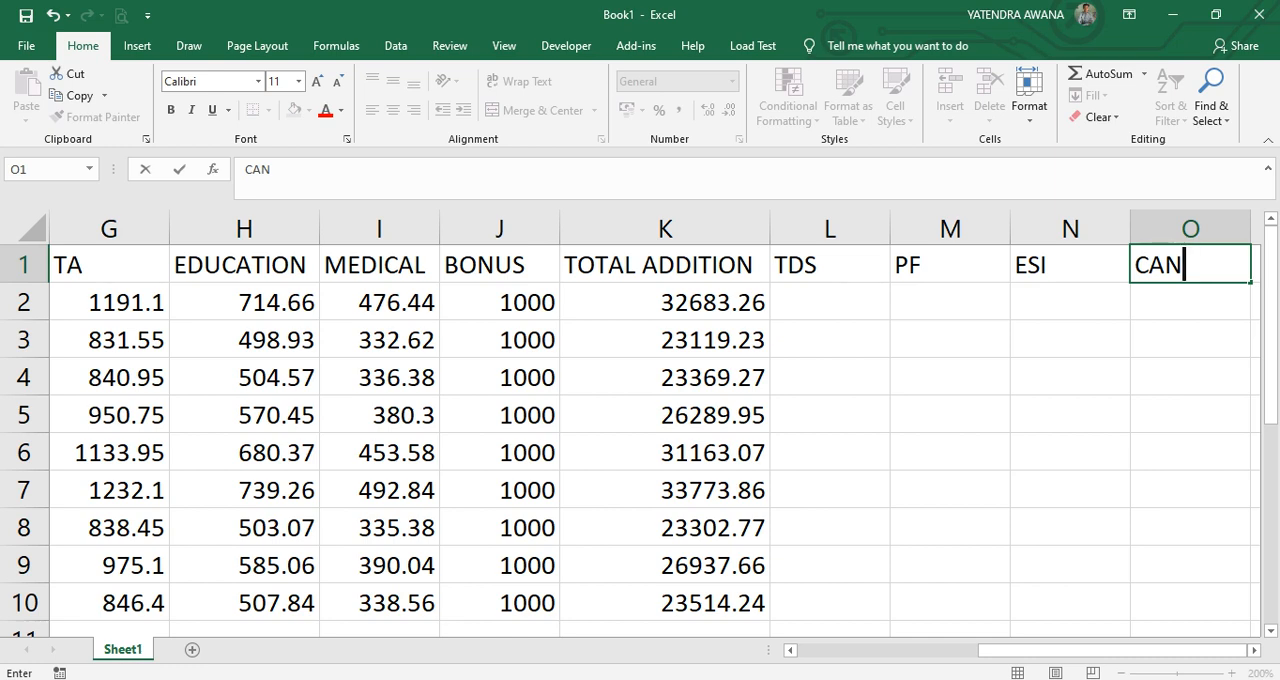
{"action": "type", "text": "TEEN"}
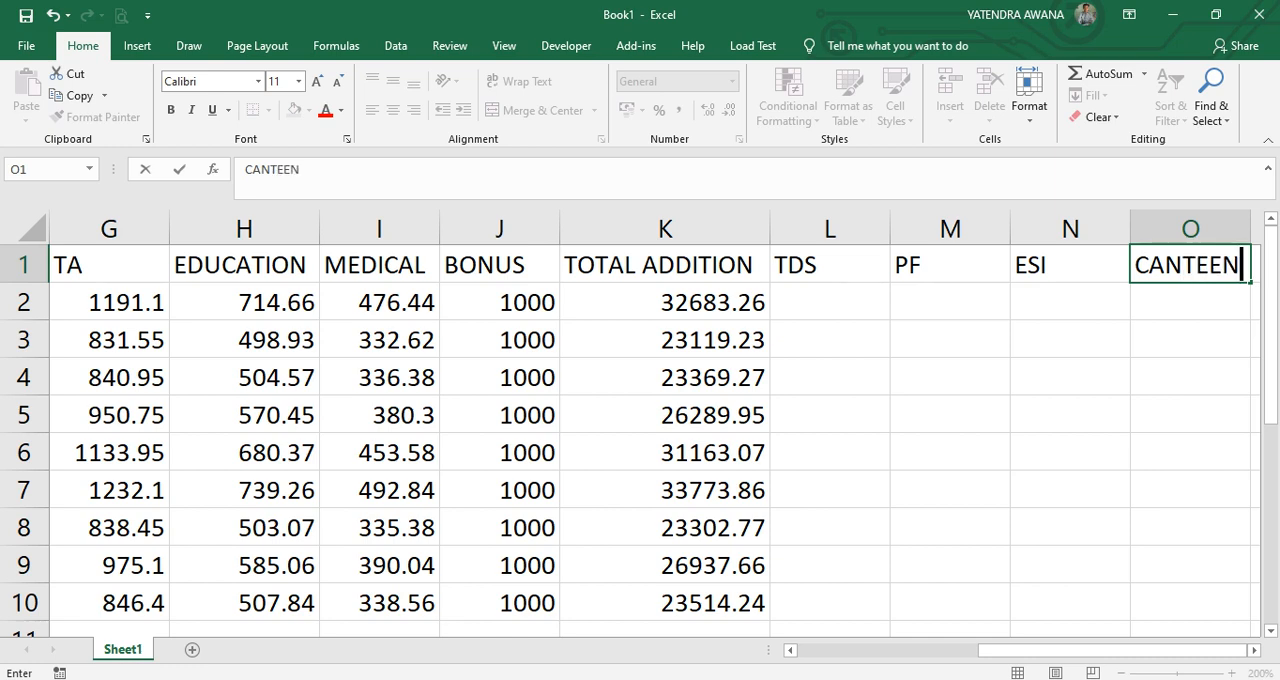
{"action": "key", "text": "Tab"}
{"action": "type", "text": "TRANSPOR"}
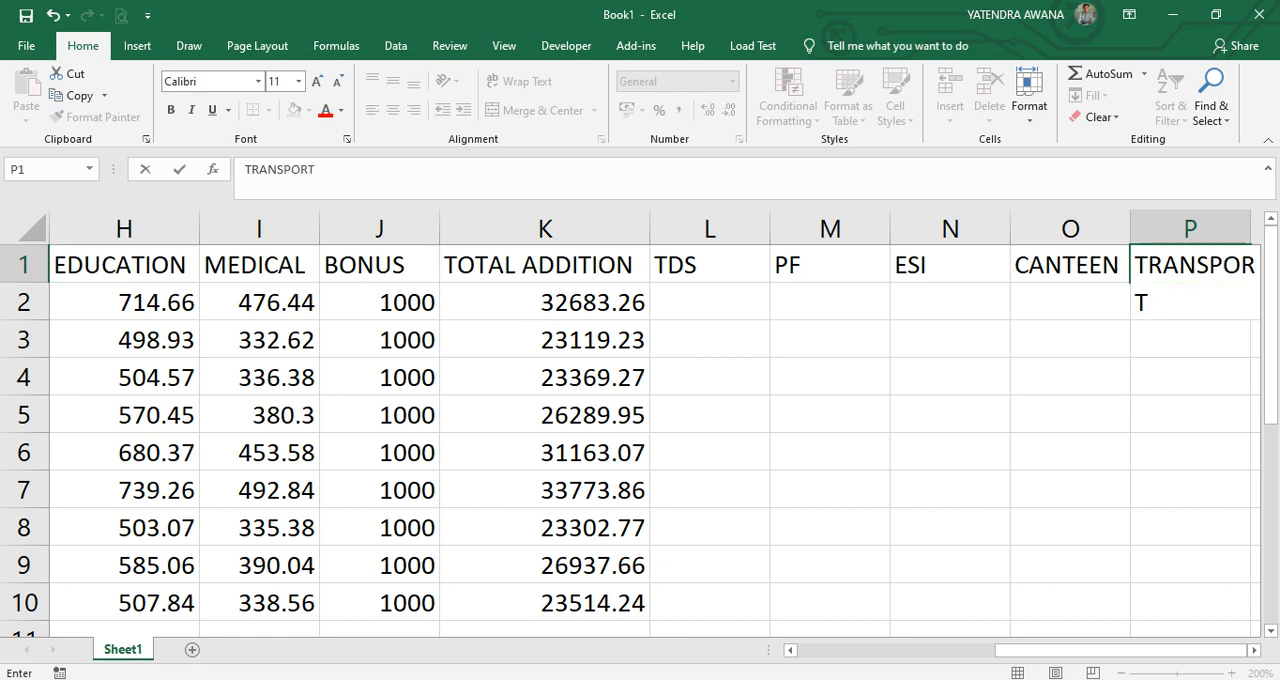
{"action": "type", "text": "T"}
{"action": "key", "text": "Tab"}
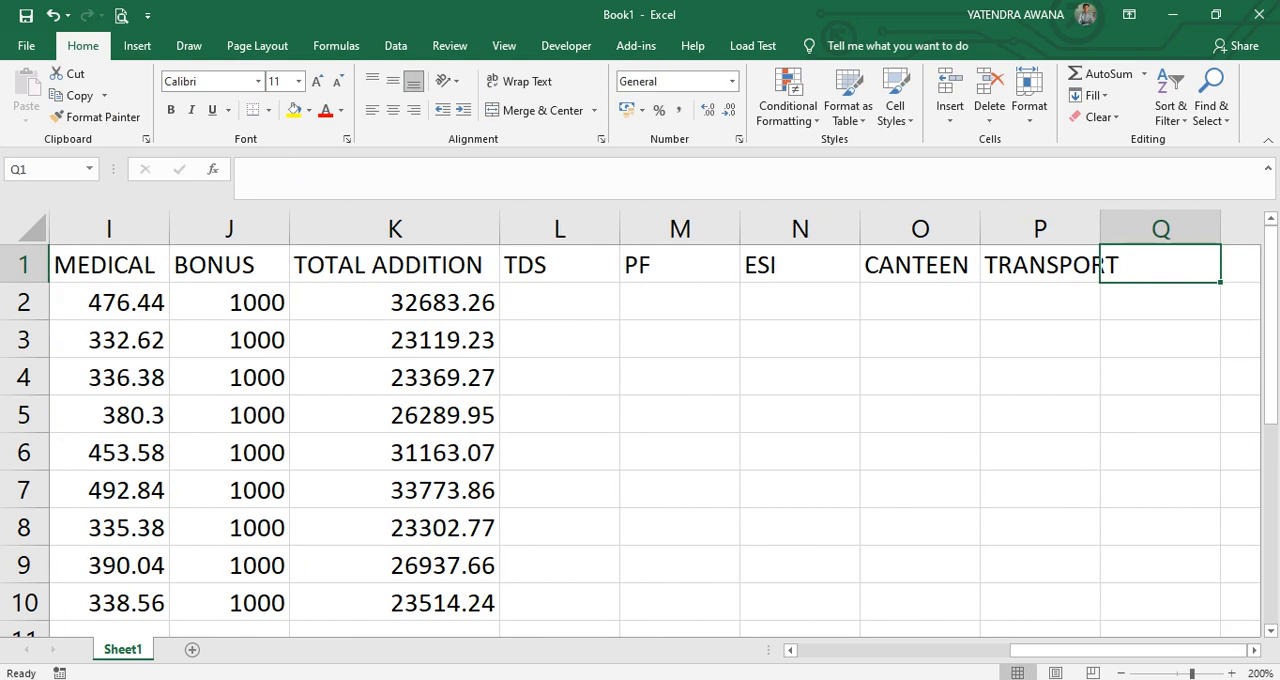
Calculate the TDS in L2 with =K2*10% and fill the formula down to L10.
{"action": "key", "text": "Return"}
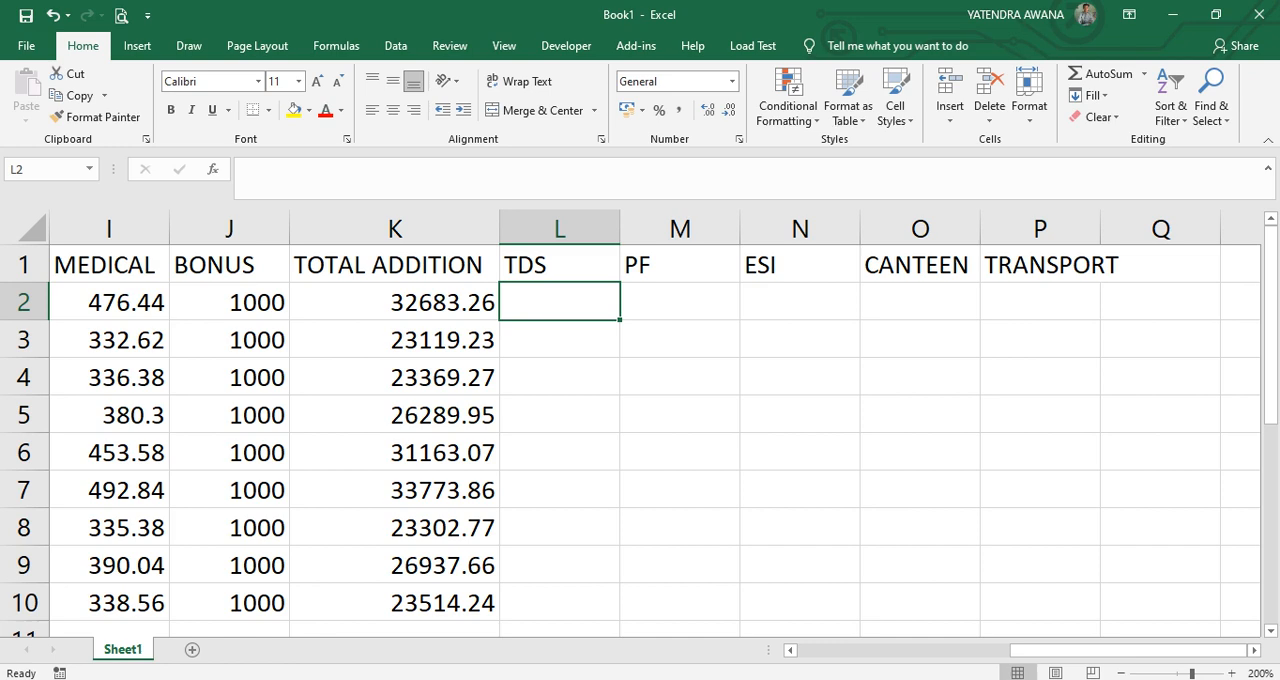
{"action": "type", "text": "="}
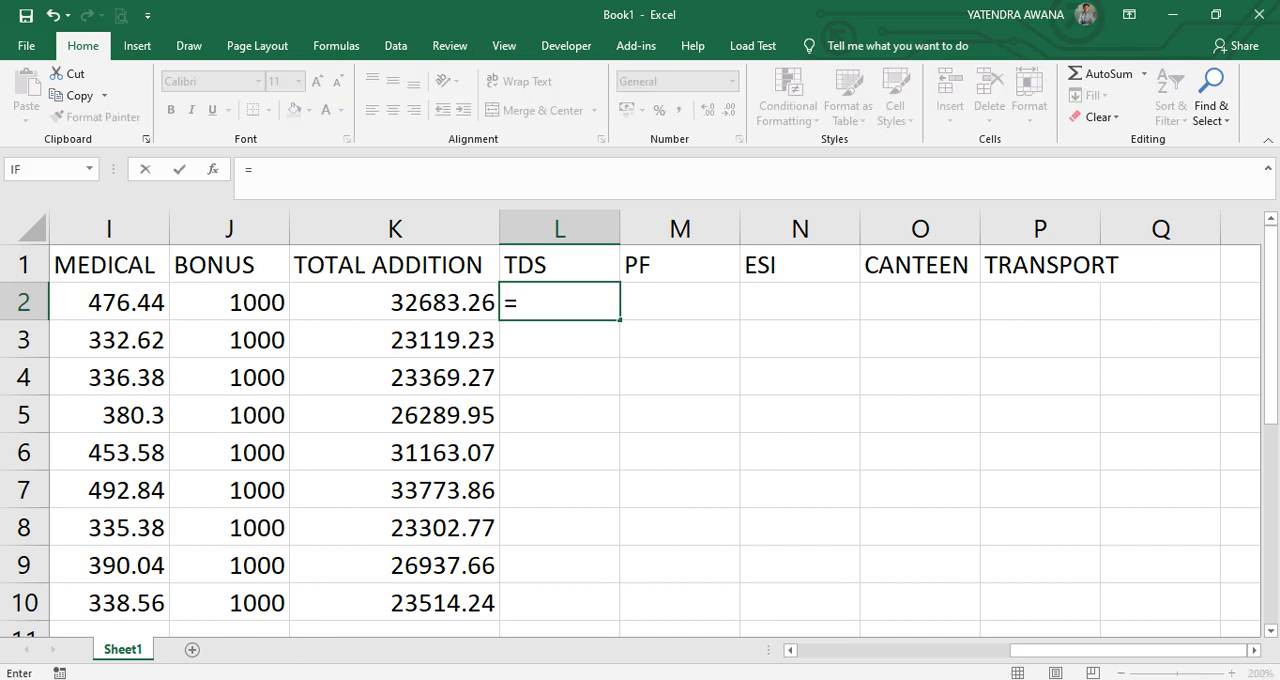
{"action": "key", "text": "Left"}
{"action": "type", "text": "*"}
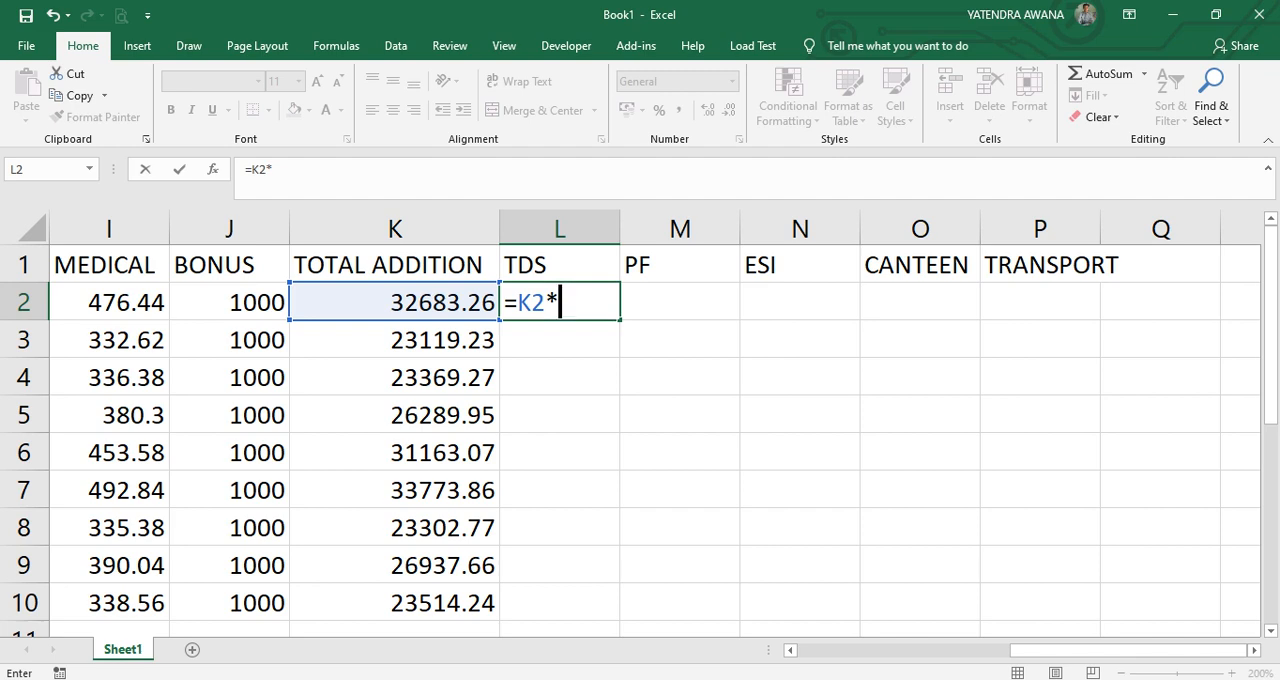
{"action": "type", "text": "10%"}
{"action": "key", "text": "Return"}
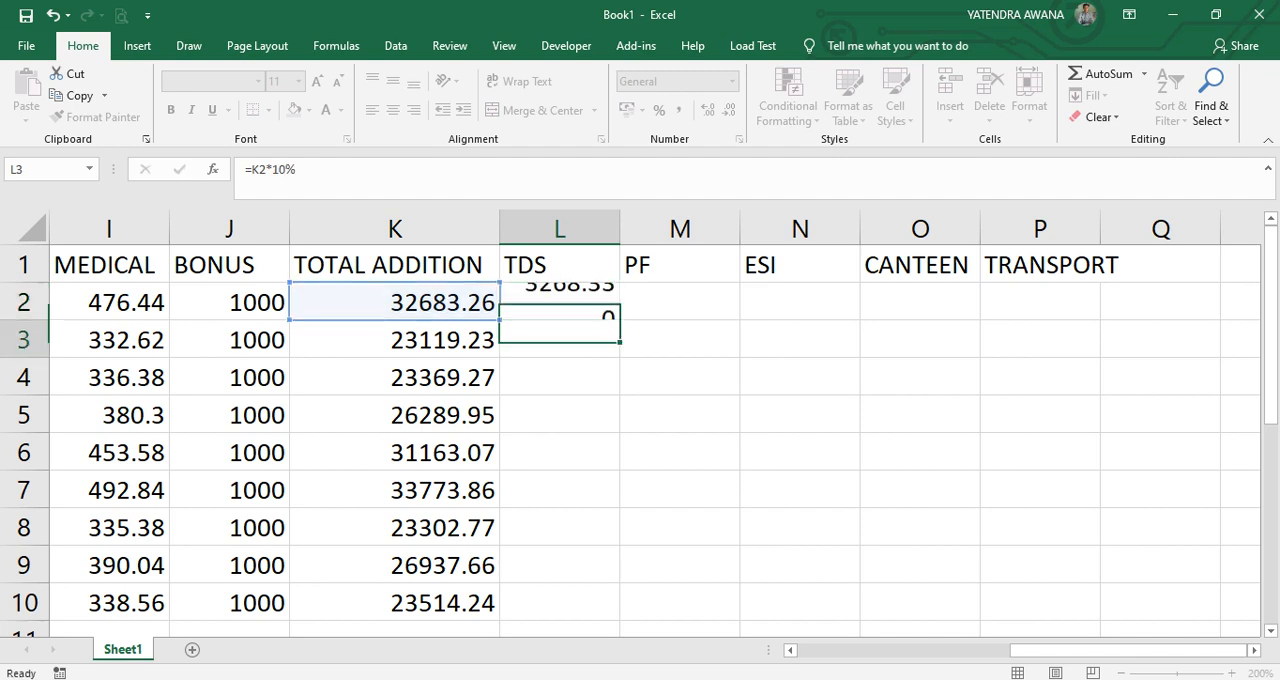
{"action": "left_click", "coordinate": [395, 302]}
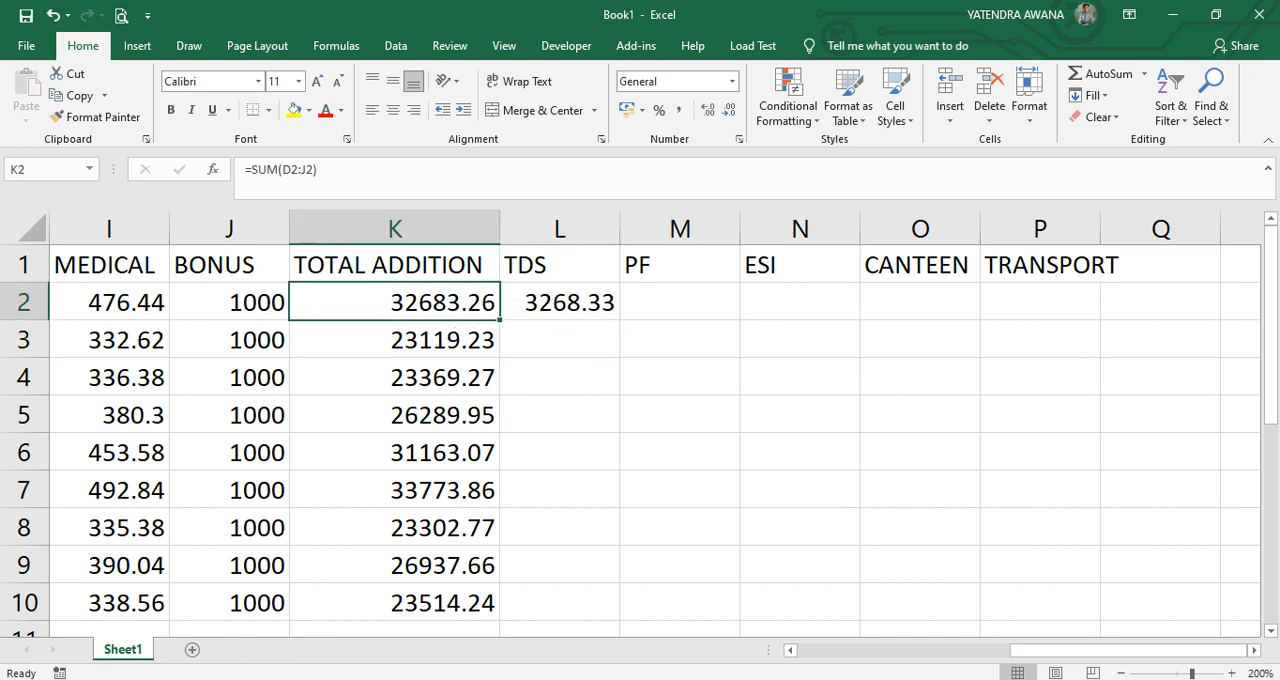
{"action": "left_click", "coordinate": [560, 302]}
{"action": "double_click", "coordinate": [619, 319]}
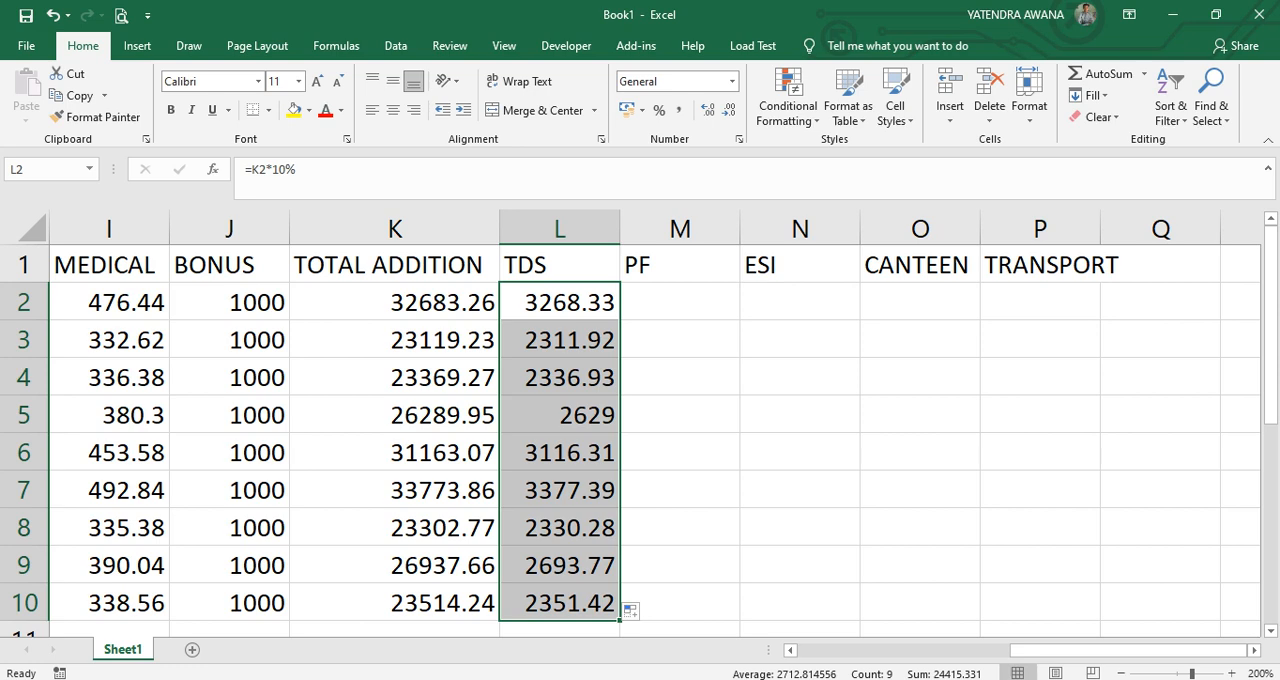
Calculate the PF deduction in M2 as 5% of the total addition with =K2*5%.
{"action": "left_click", "coordinate": [680, 302]}
{"action": "type", "text": "="}
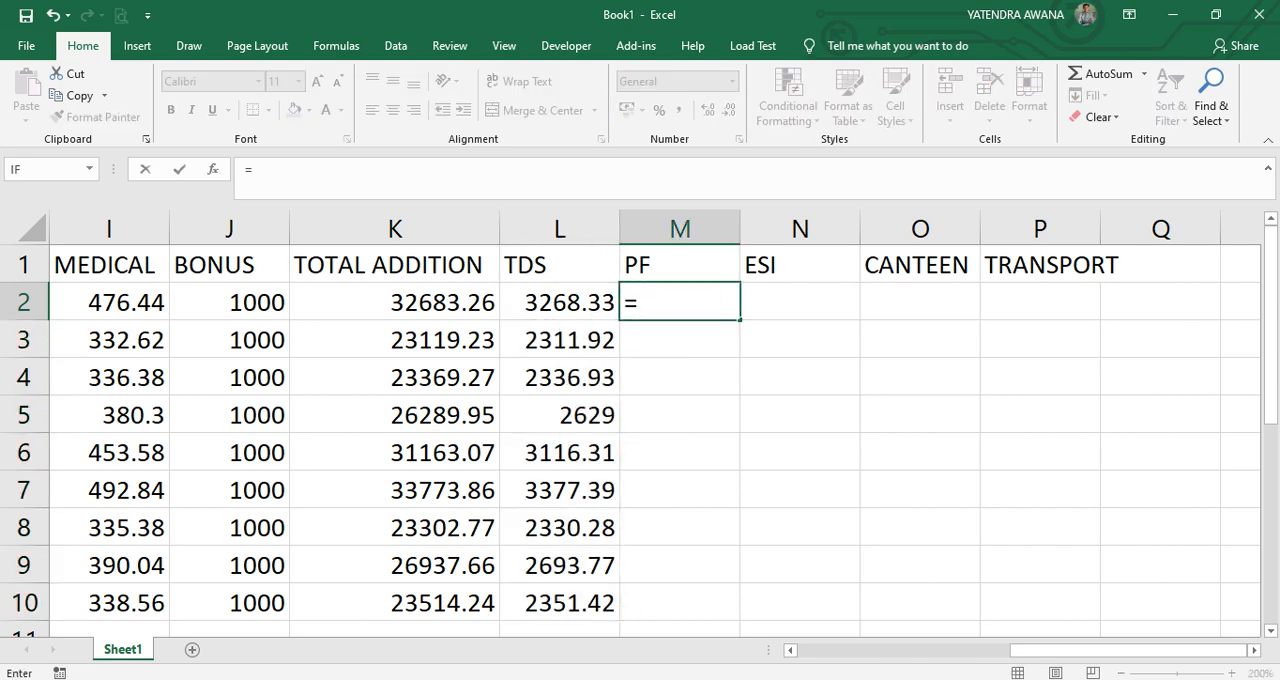
{"action": "left_click", "coordinate": [395, 302]}
{"action": "type", "text": "*"}
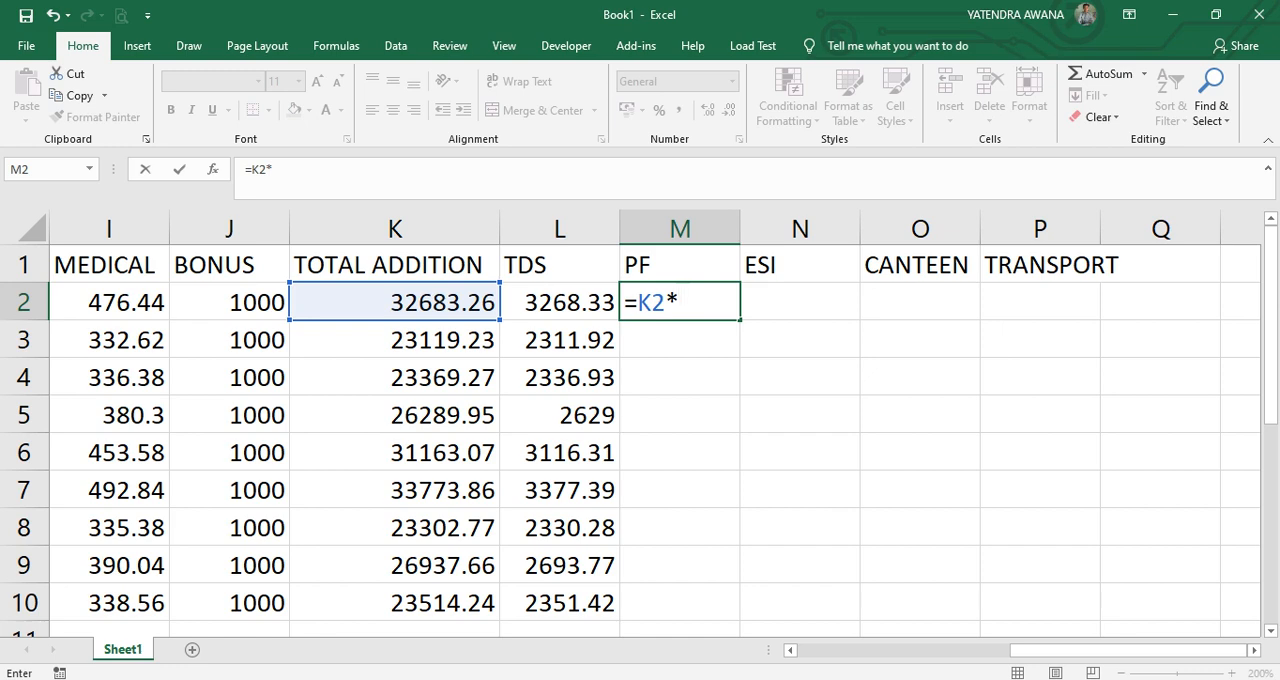
{"action": "type", "text": "5%"}
{"action": "key", "text": "Return"}
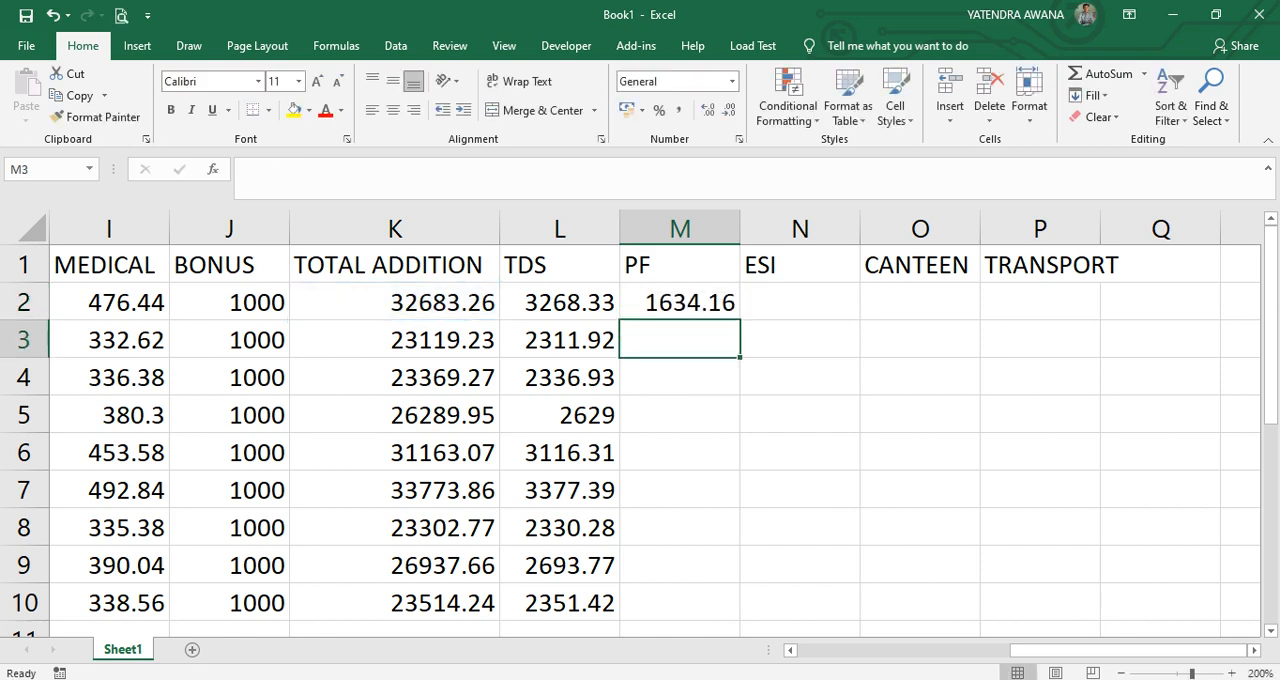
Calculate the ESI deduction in N2 as 2% of the total addition with =K2*2%.
{"action": "key", "text": "Up"}
{"action": "key", "text": "Right"}
{"action": "type", "text": "="}
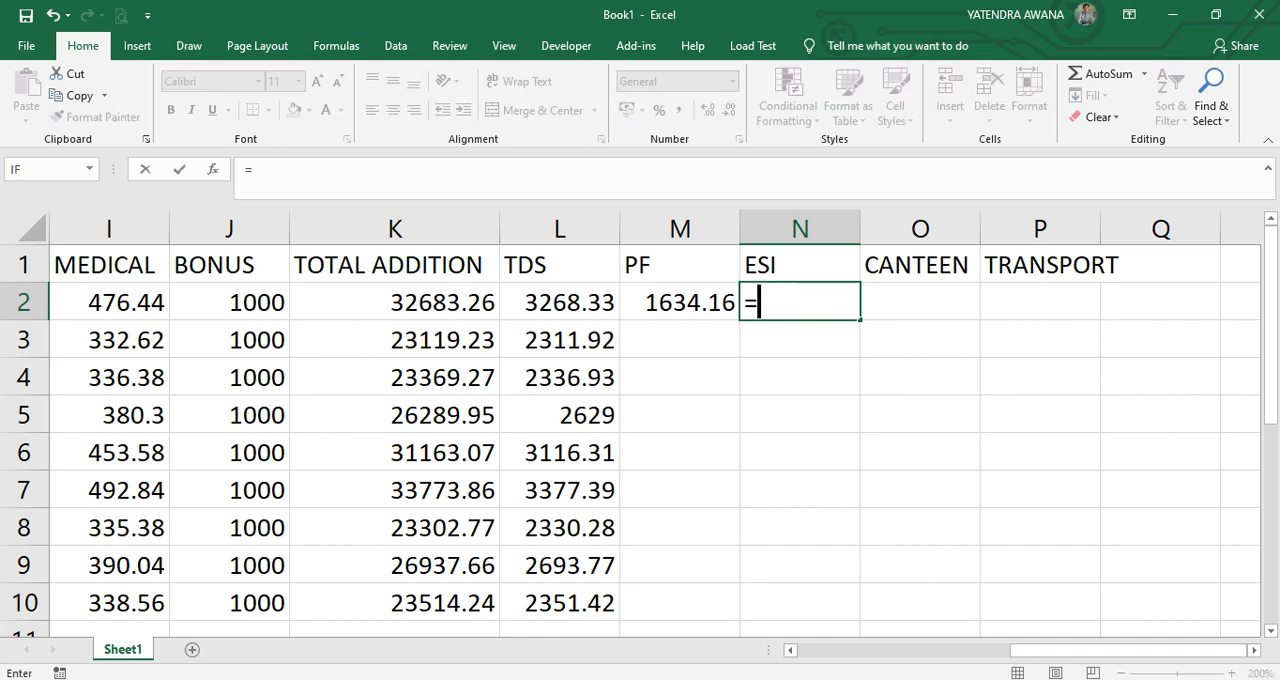
{"action": "key", "text": "Left"}
{"action": "key", "text": "Left"}
{"action": "key", "text": "Left"}
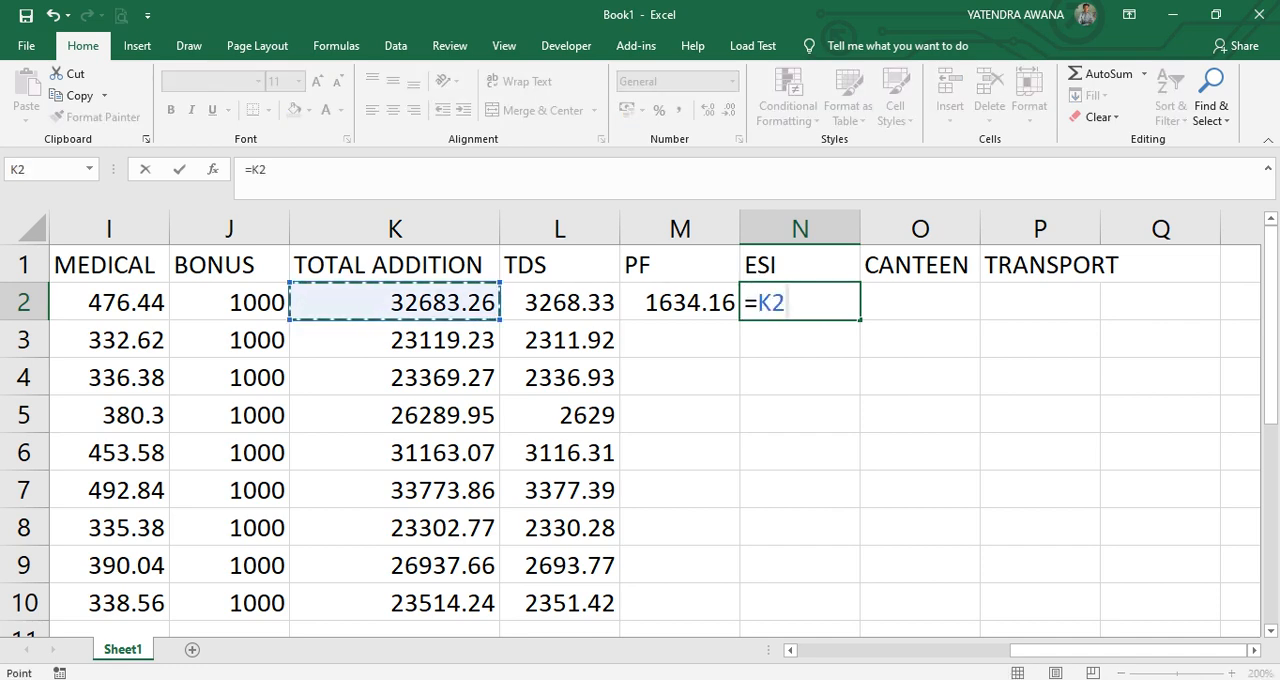
{"action": "type", "text": "*2%"}
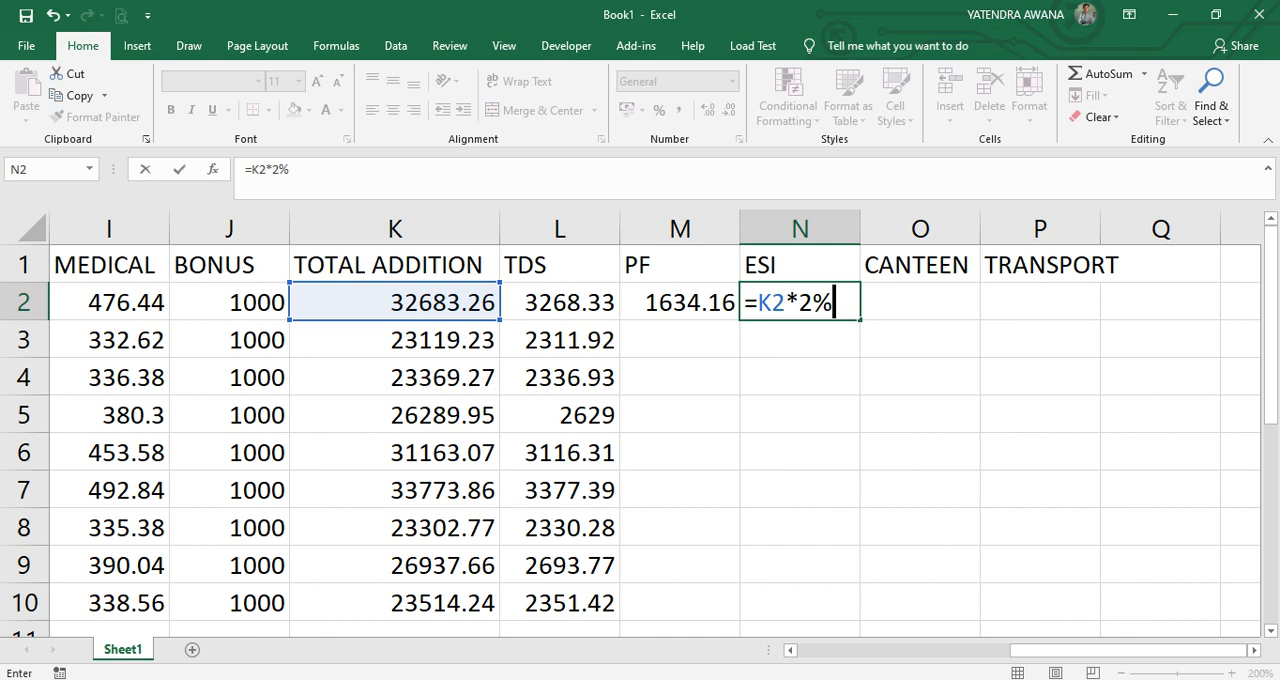
{"action": "key", "text": "Return"}
Enter 500 for the canteen in O2 and 1000 for transport in P2, and fill M2:P2 down to row 10.
{"action": "key", "text": "Up"}
{"action": "key", "text": "Right"}
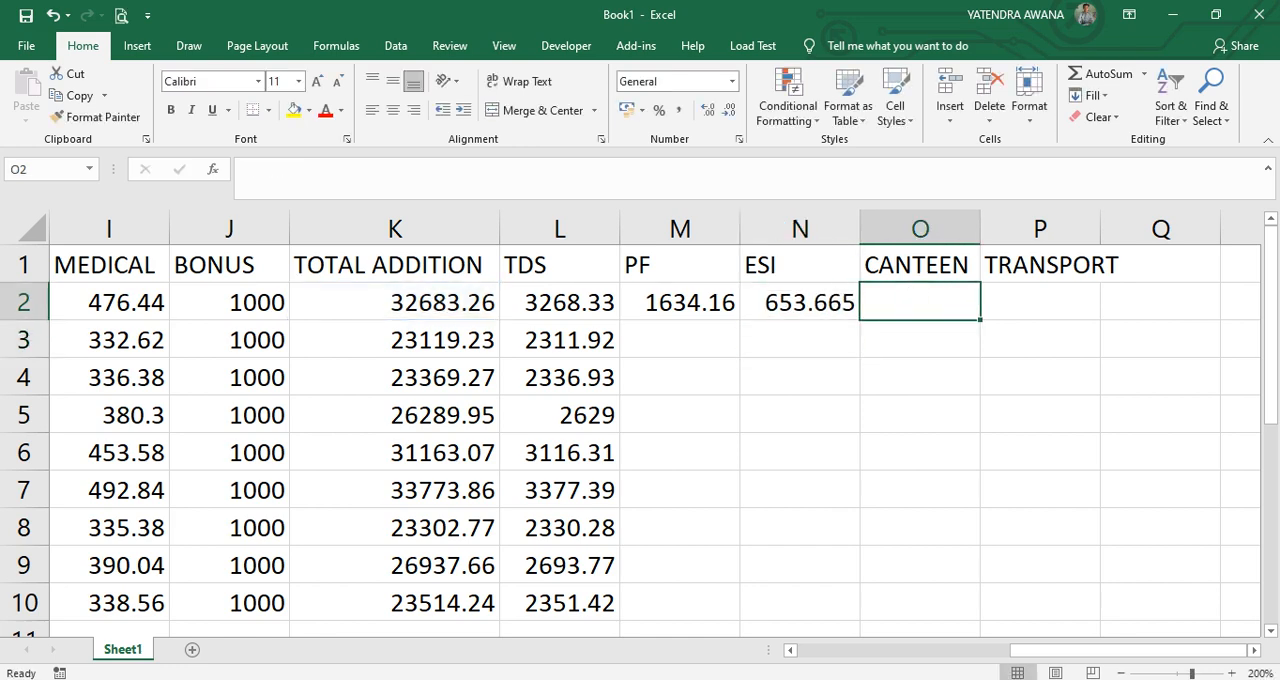
{"action": "type", "text": "500"}
{"action": "key", "text": "Tab"}
{"action": "type", "text": "1000"}
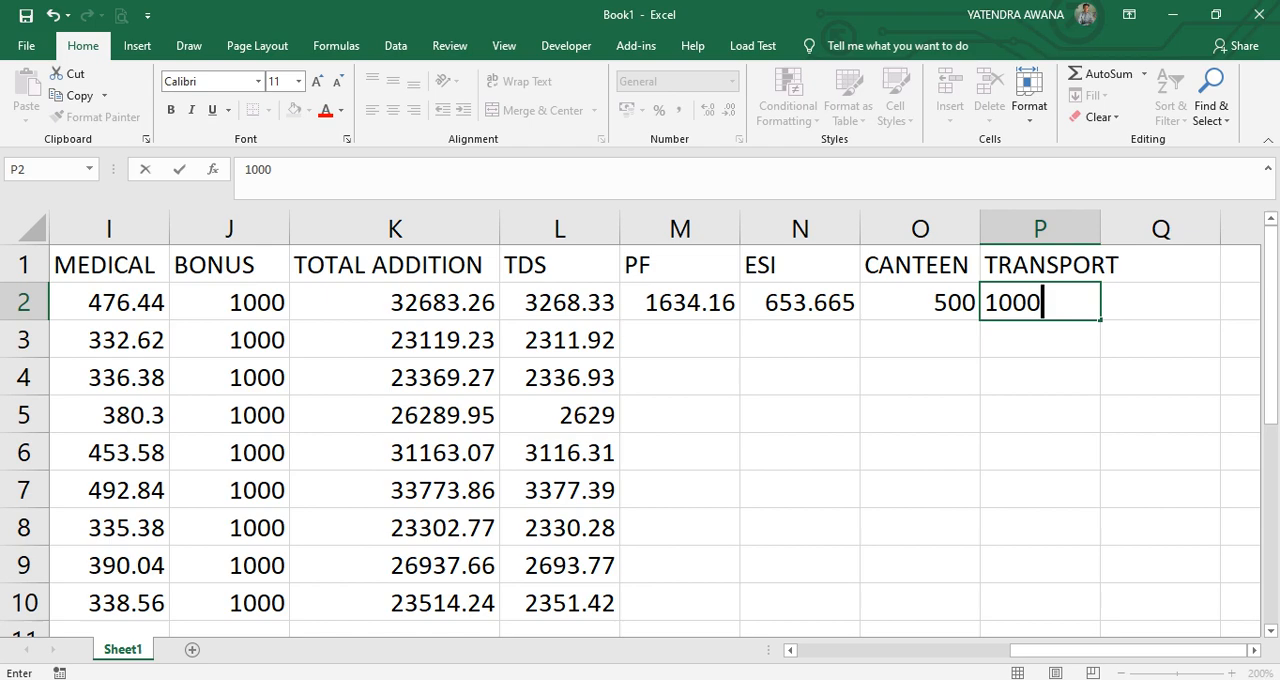
{"action": "left_click_drag", "start_coordinate": [680, 303], "coordinate": [1040, 303]}
{"action": "double_click", "coordinate": [1100, 320]}
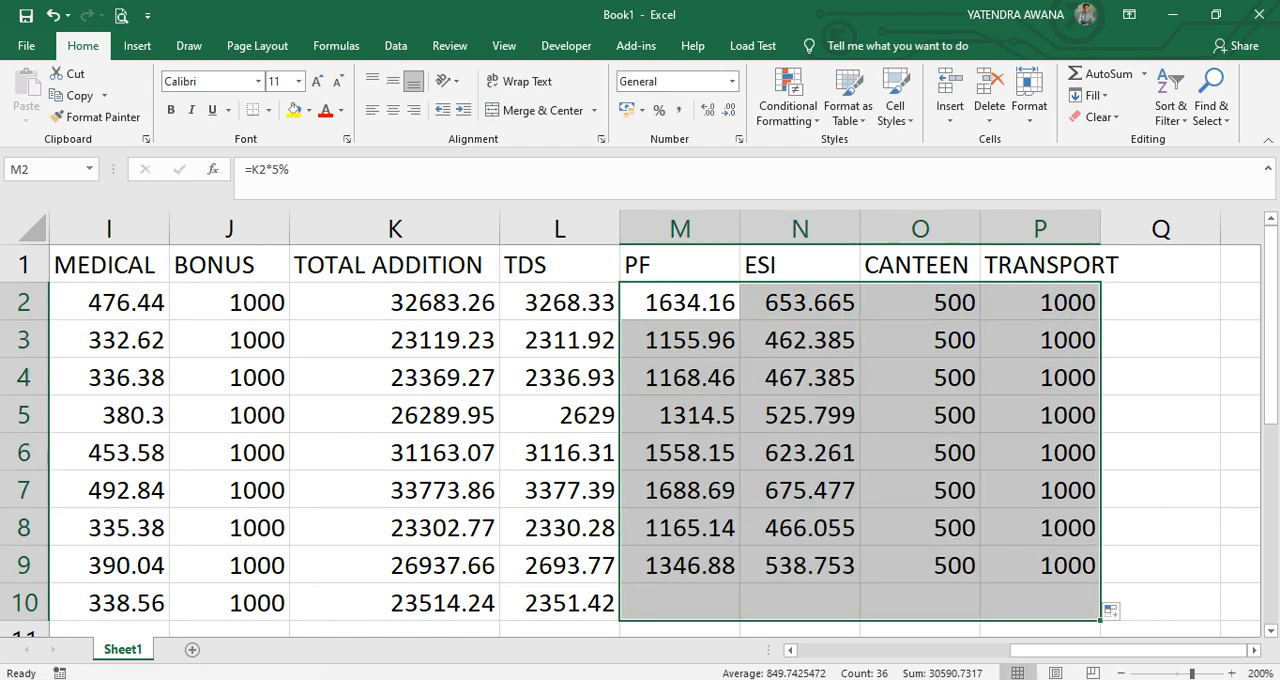
Enter the header TOTAL DED. in cell Q1.
{"action": "left_click", "coordinate": [1160, 265]}
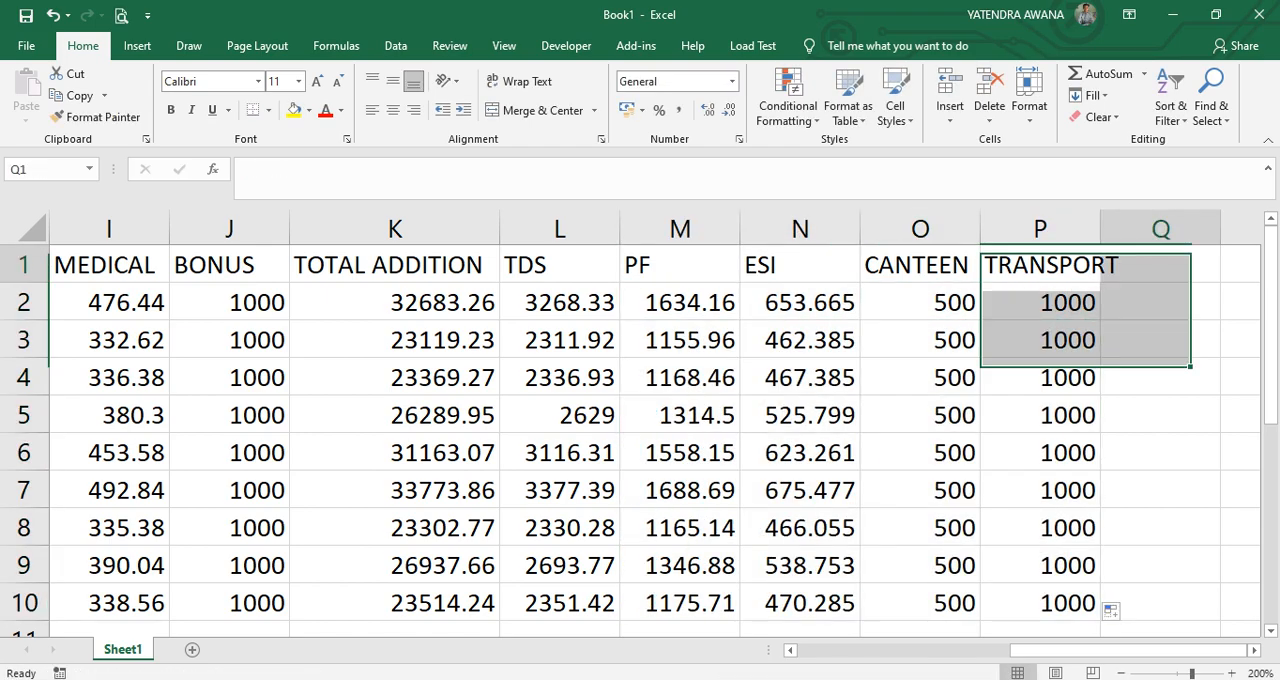
{"action": "type", "text": "TOTAL"}
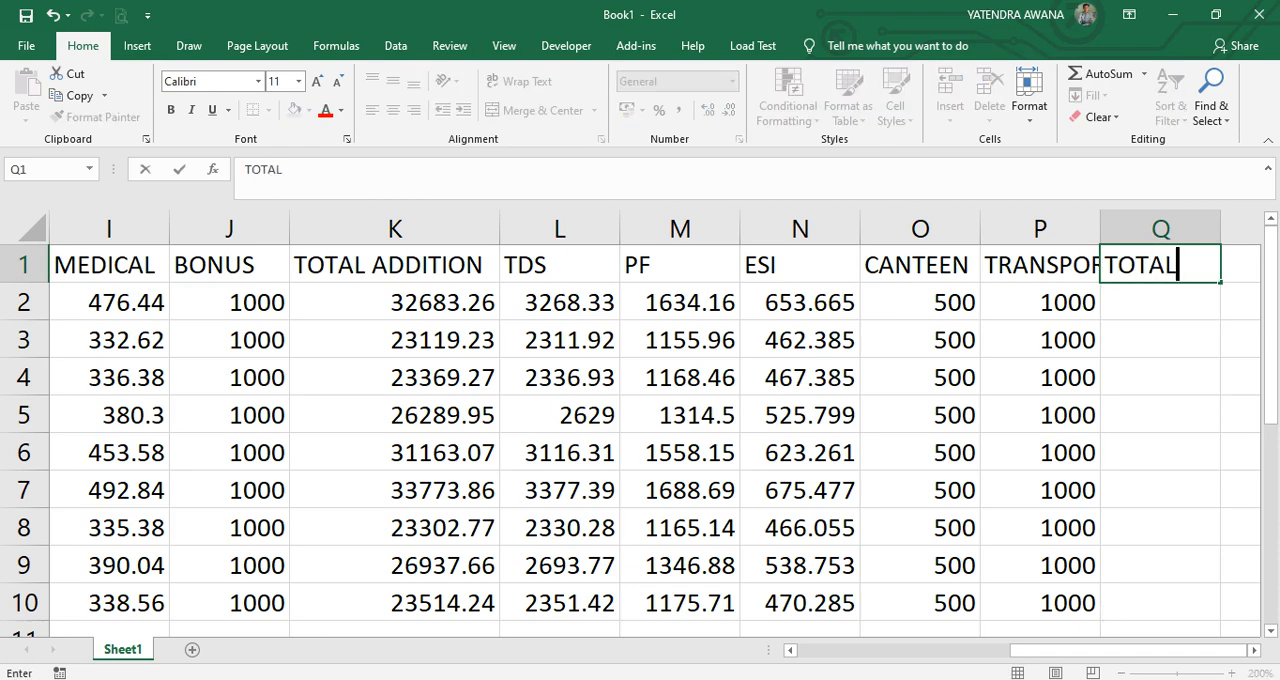
{"action": "type", "text": " DEDU"}
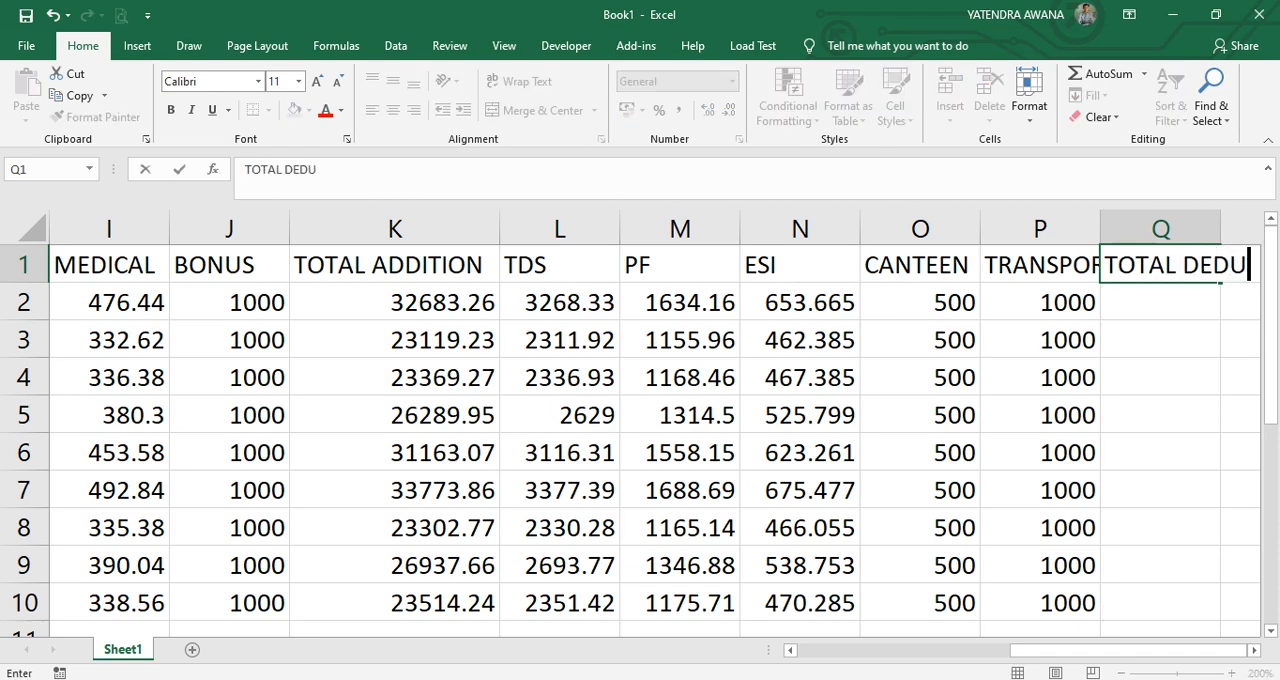
{"action": "key", "text": "BackSpace"}
{"action": "type", "text": "."}
{"action": "key", "text": "Return"}
Total the deductions in Q2 with =SUM(L2:P2) and fill the formula down to Q10.
{"action": "type", "text": "=SUM("}
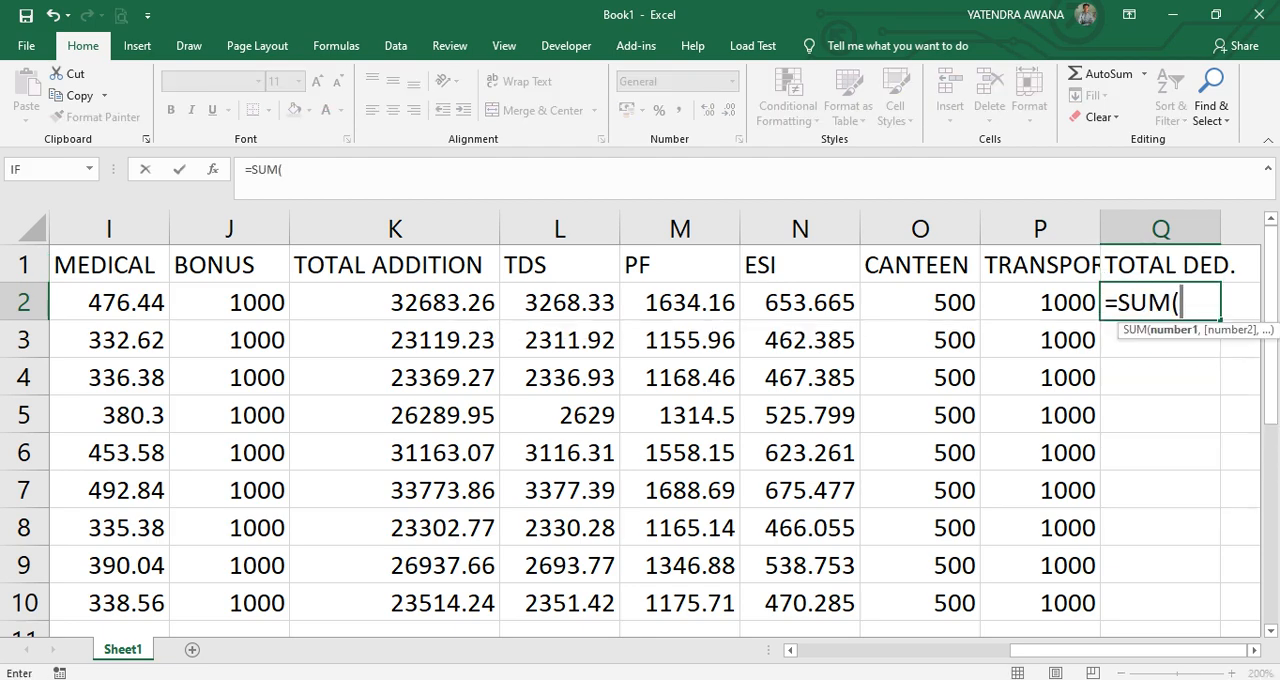
{"action": "left_click_drag", "start_coordinate": [560, 302], "coordinate": [975, 316]}
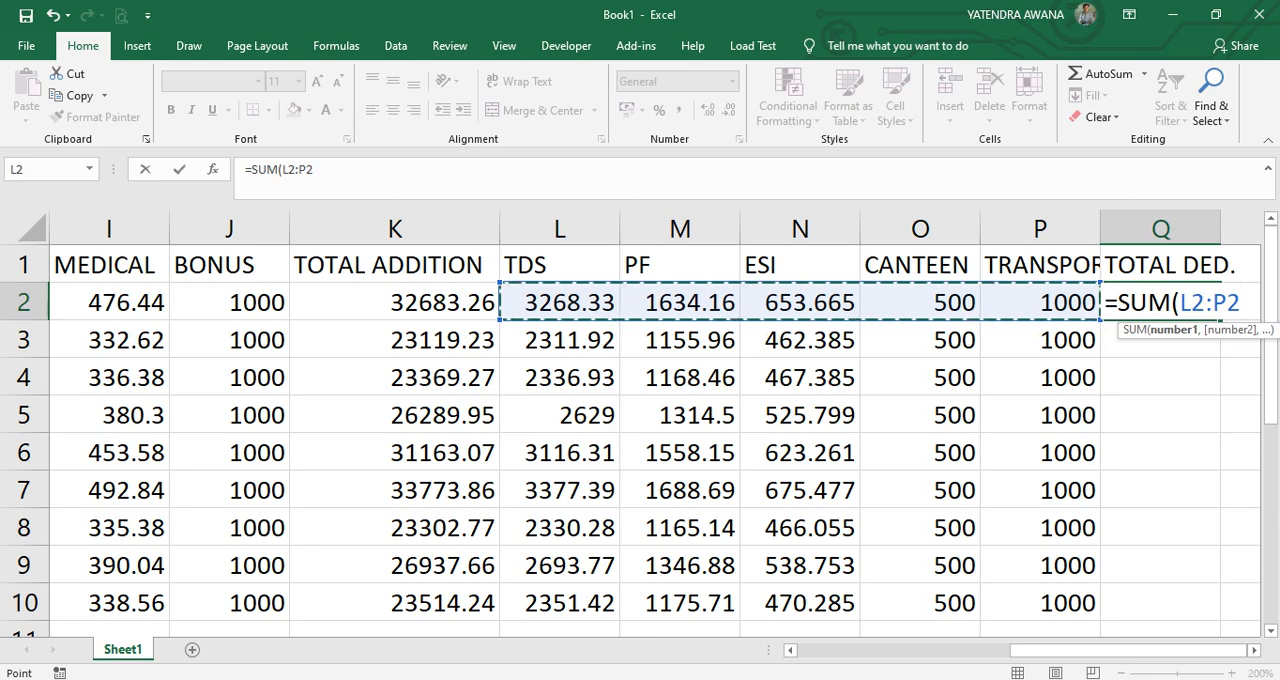
{"action": "key", "text": "Return"}
{"action": "key", "text": "Up"}
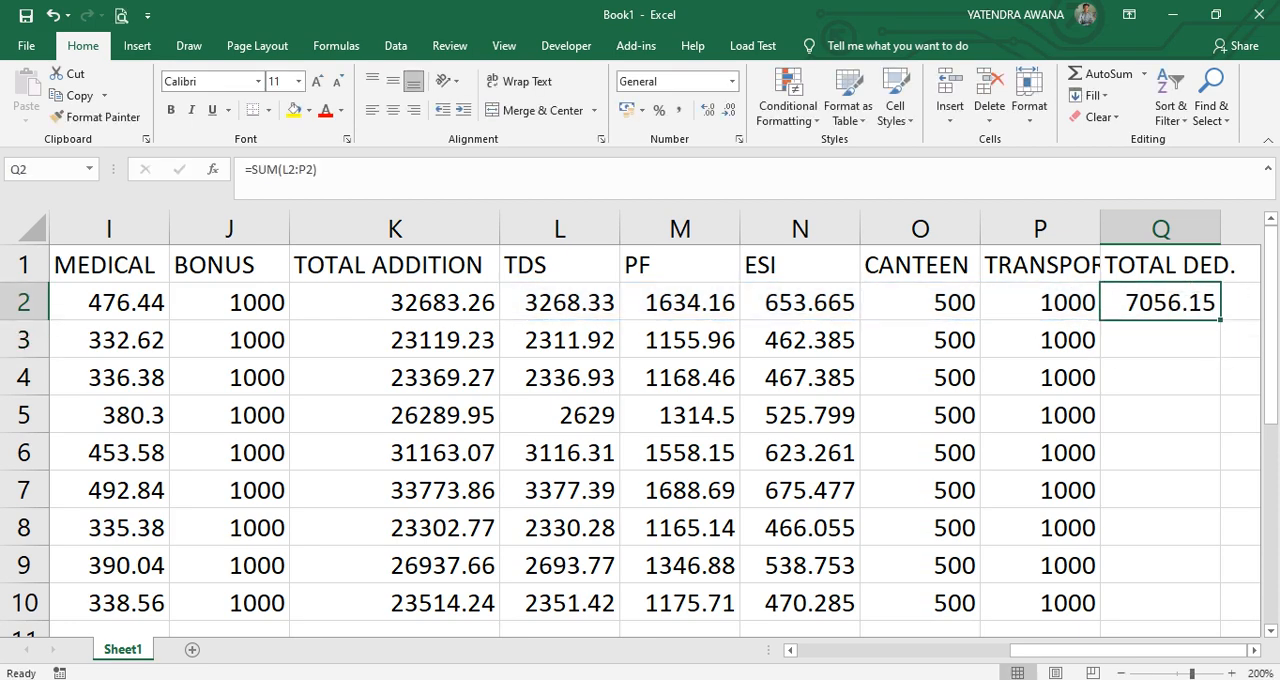
{"action": "double_click", "coordinate": [1220, 320]}
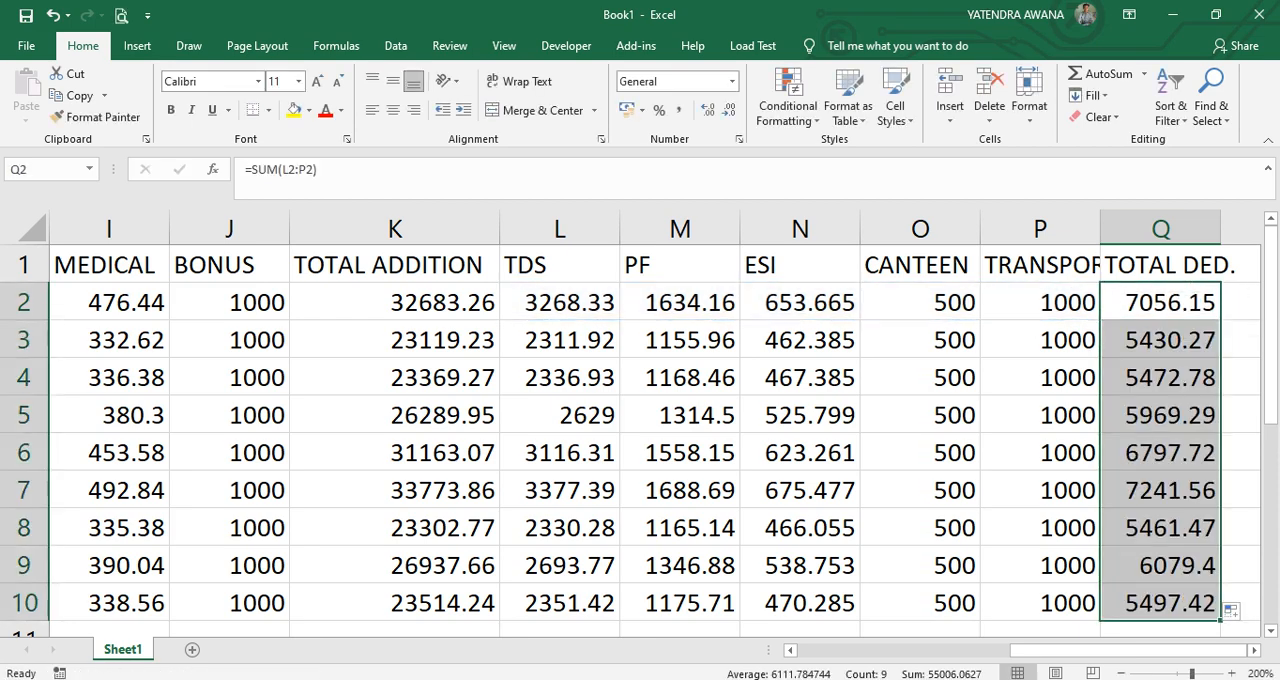
Widen column Q to fit the full TOTAL DED. header and its values.
{"action": "left_click", "coordinate": [1254, 650]}
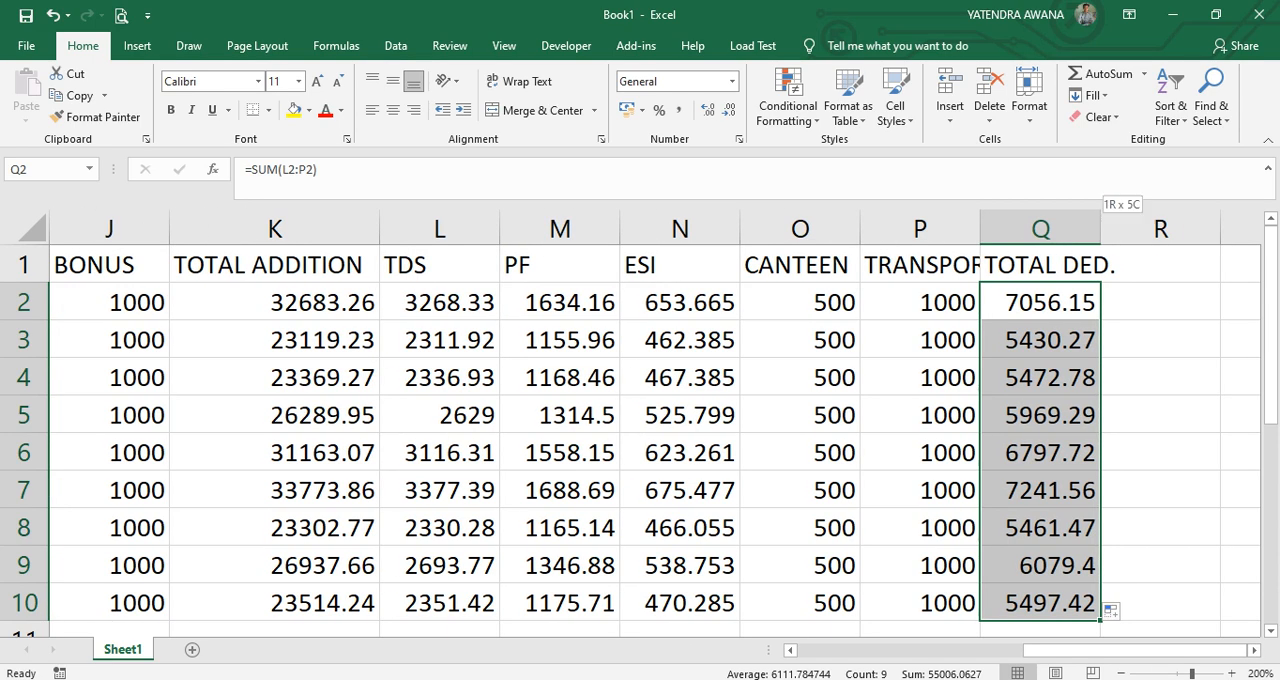
{"action": "double_click", "coordinate": [1100, 229]}
{"action": "left_click", "coordinate": [1187, 265]}
{"action": "type", "text": "SLAL"}
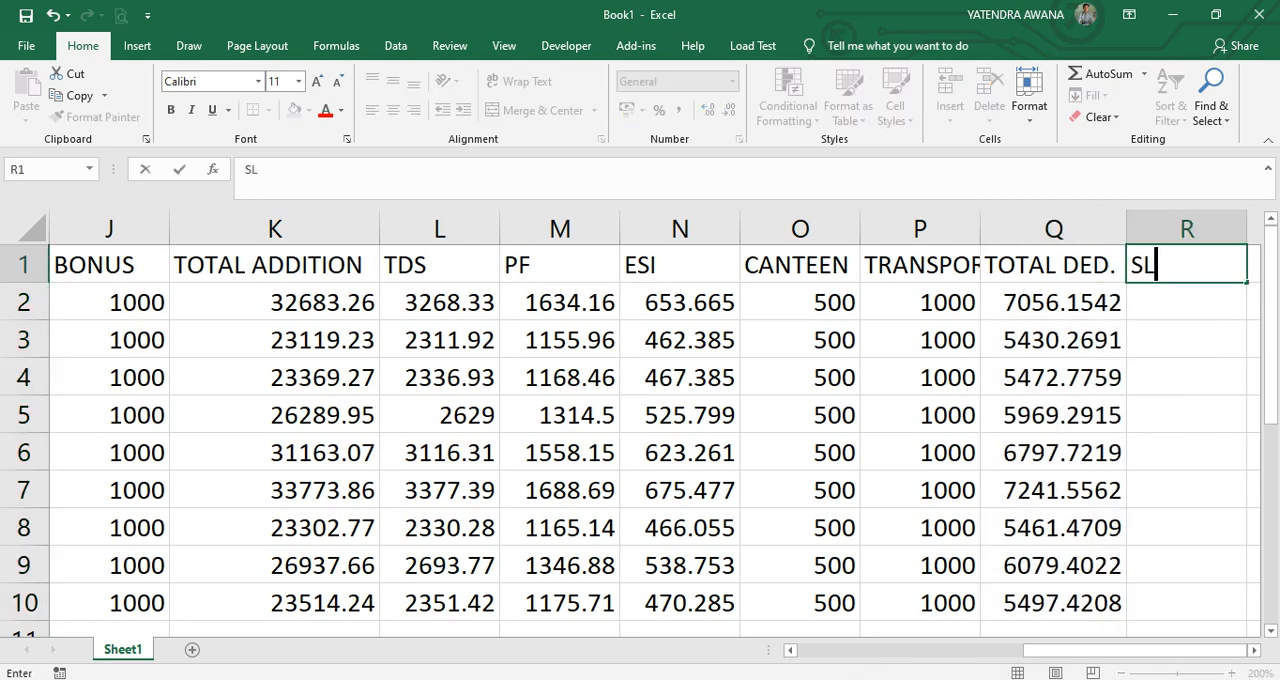
{"action": "key", "text": "BackSpace"}
{"action": "key", "text": "BackSpace"}
{"action": "key", "text": "BackSpace"}
{"action": "type", "text": "ALARY"}
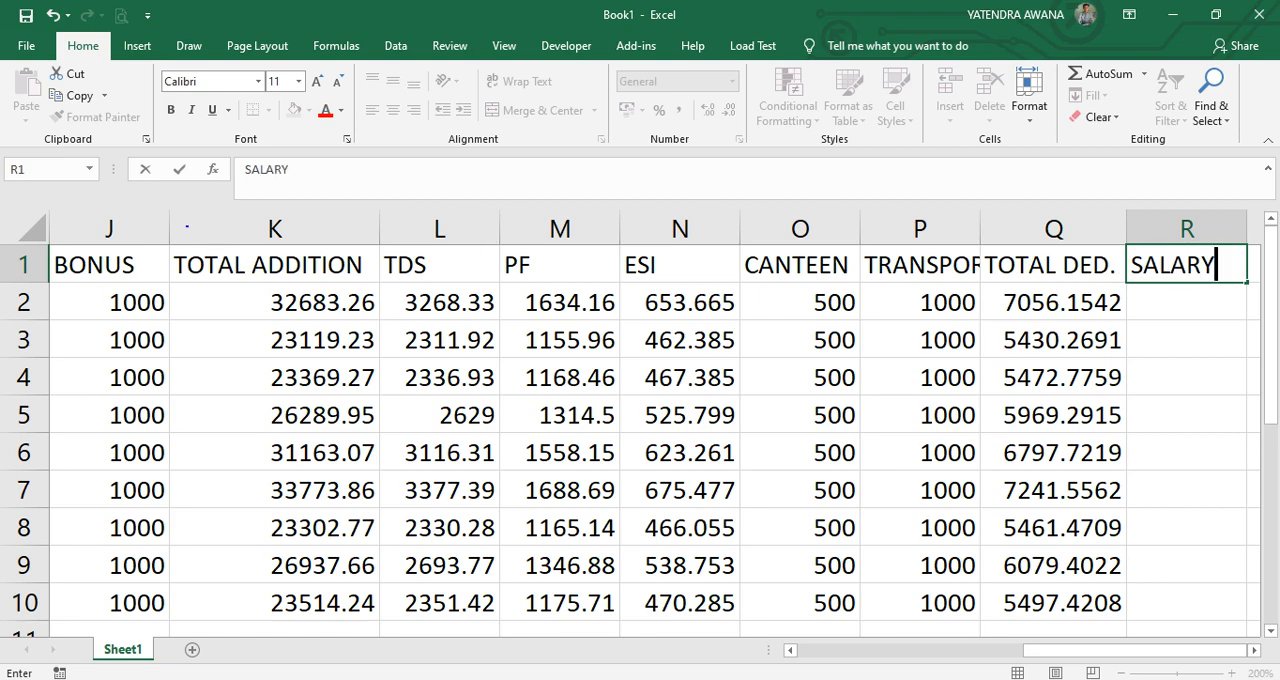
{"action": "mouse_move", "coordinate": [173, 221]}
{"action": "left_mouse_down"}
{"action": "mouse_move", "coordinate": [271, 323]}
{"action": "mouse_move", "coordinate": [382, 630]}
{"action": "left_mouse_up"}
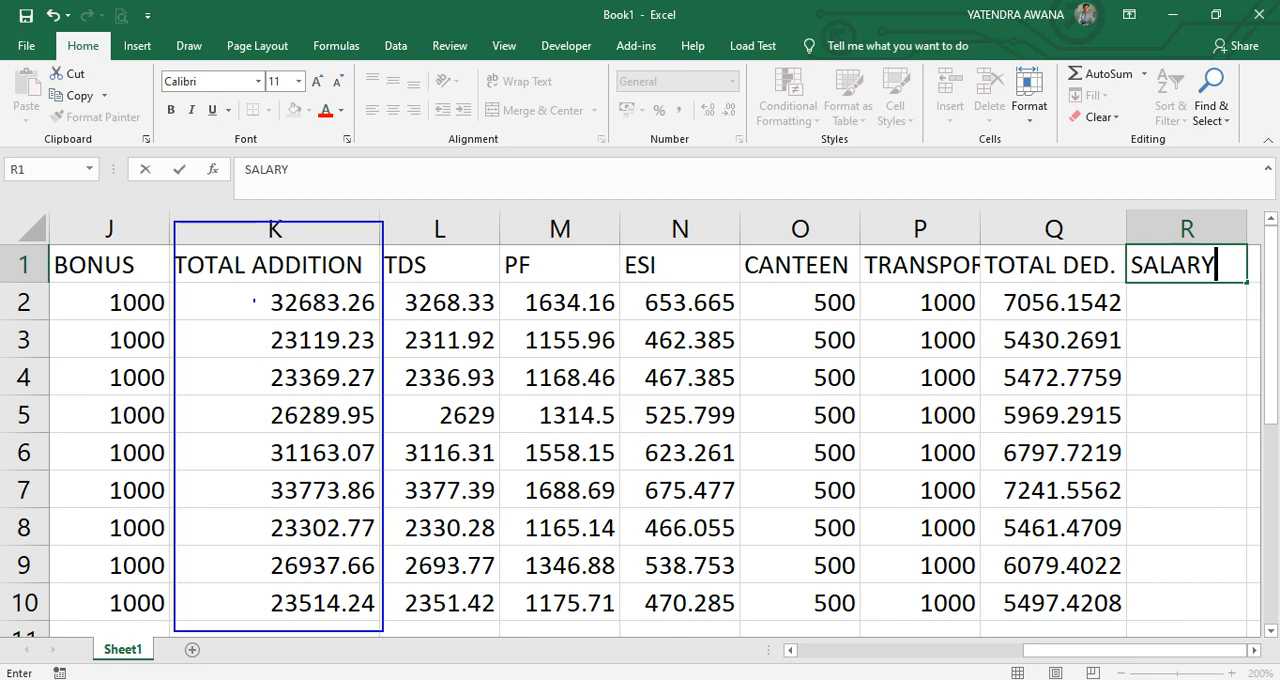
{"action": "left_click_drag", "start_coordinate": [264, 254], "coordinate": [264, 150]}
{"action": "mouse_move", "coordinate": [984, 243]}
{"action": "left_mouse_down"}
{"action": "mouse_move", "coordinate": [1045, 375]}
{"action": "mouse_move", "coordinate": [1126, 647]}
{"action": "left_mouse_up"}
{"action": "left_click_drag", "start_coordinate": [1027, 265], "coordinate": [996, 178]}
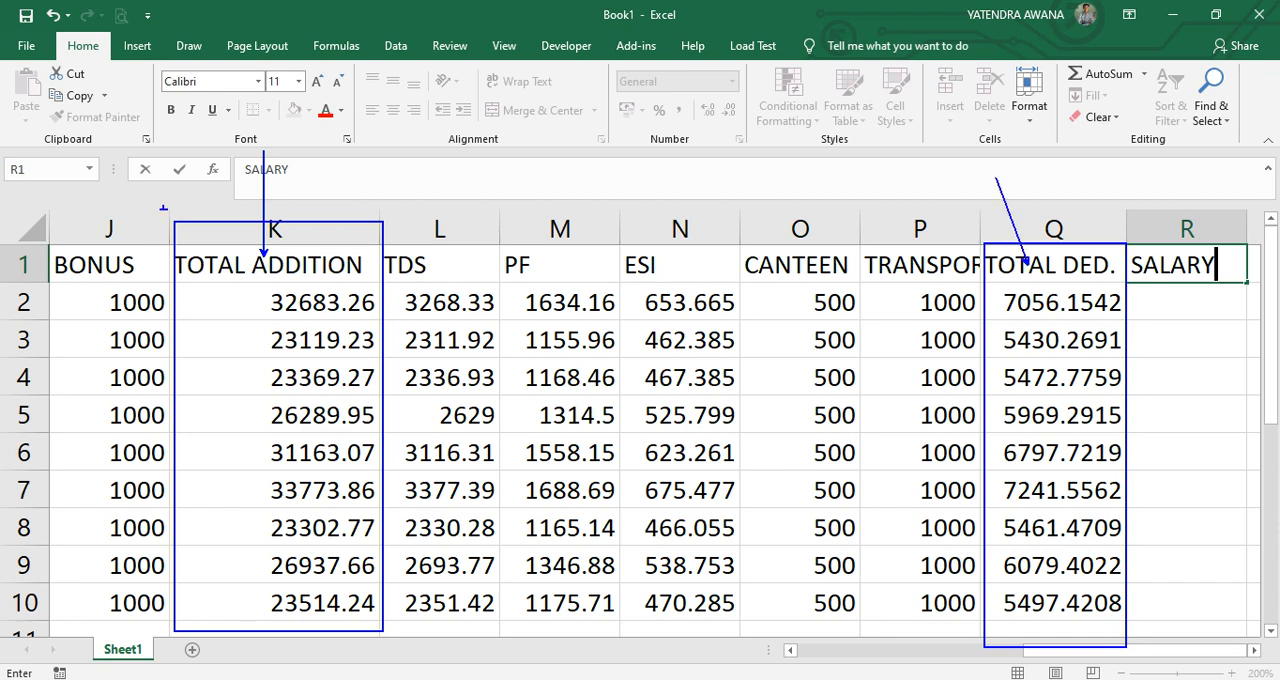
{"action": "mouse_move", "coordinate": [264, 228]}
{"action": "left_mouse_down"}
{"action": "mouse_move", "coordinate": [876, 108]}
{"action": "mouse_move", "coordinate": [1046, 298]}
{"action": "left_mouse_up"}
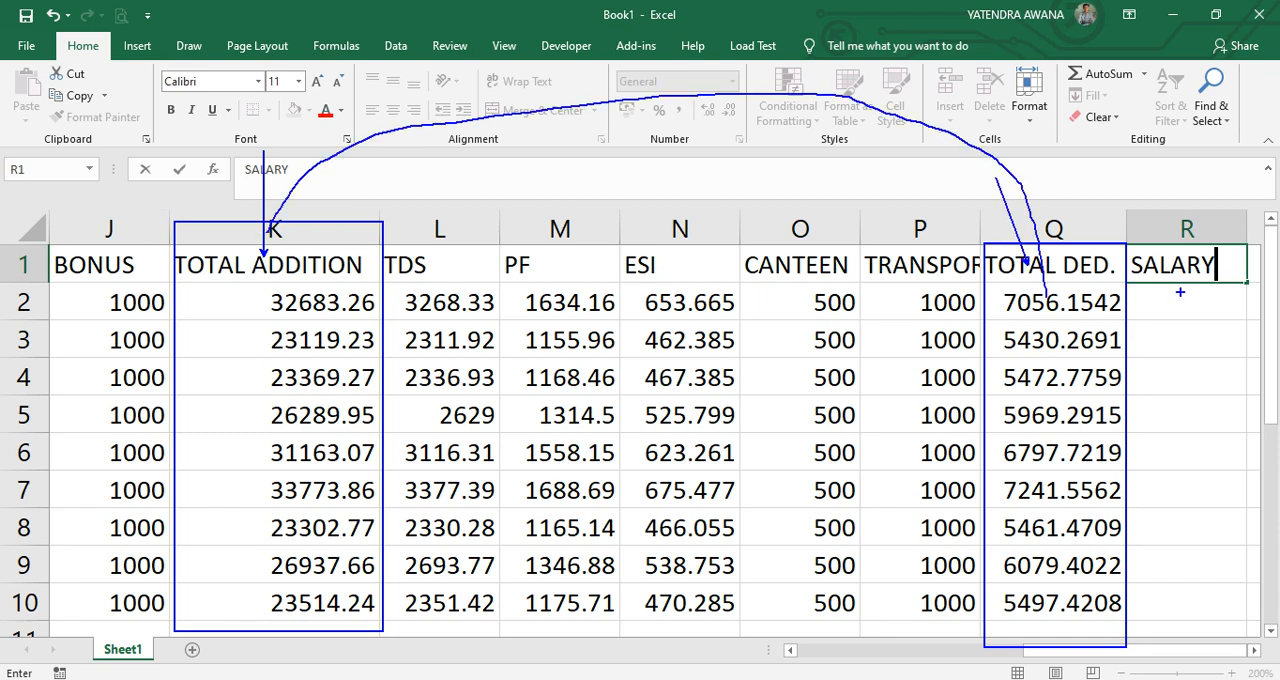
{"action": "left_click_drag", "start_coordinate": [1165, 299], "coordinate": [1202, 296]}
{"action": "key", "text": "Escape"}
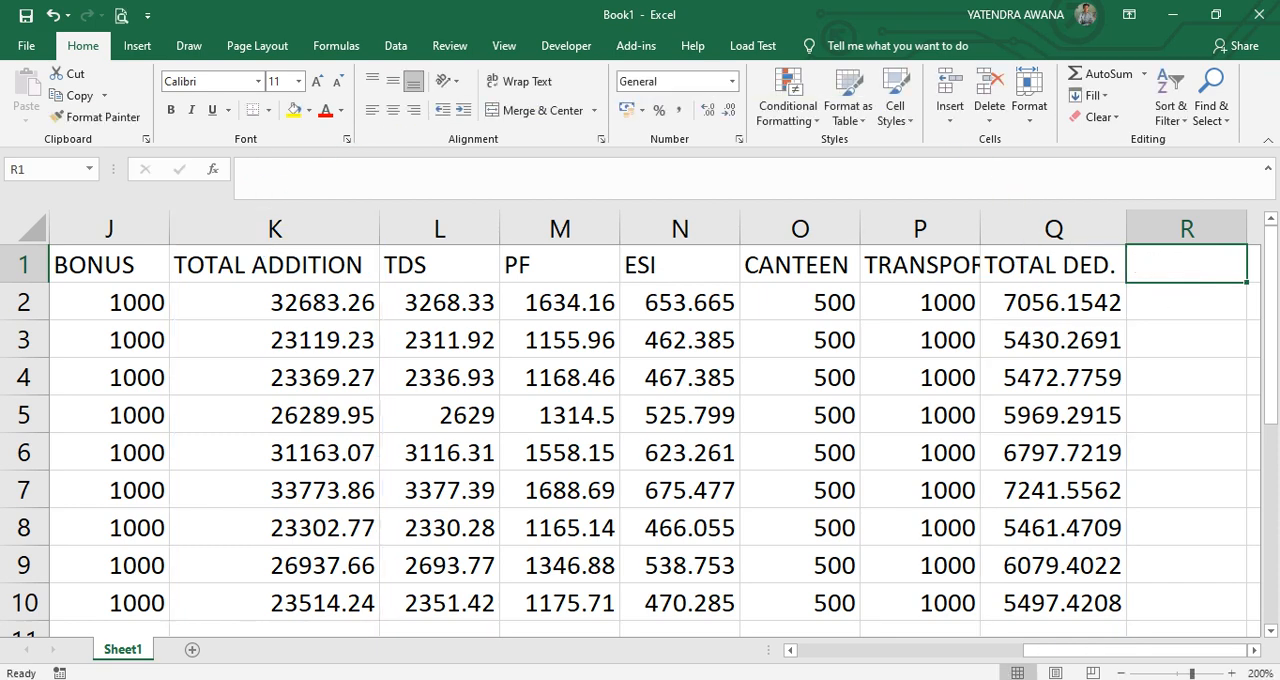
Enter the header SALARY in cell R1.
{"action": "type", "text": "SLAL"}
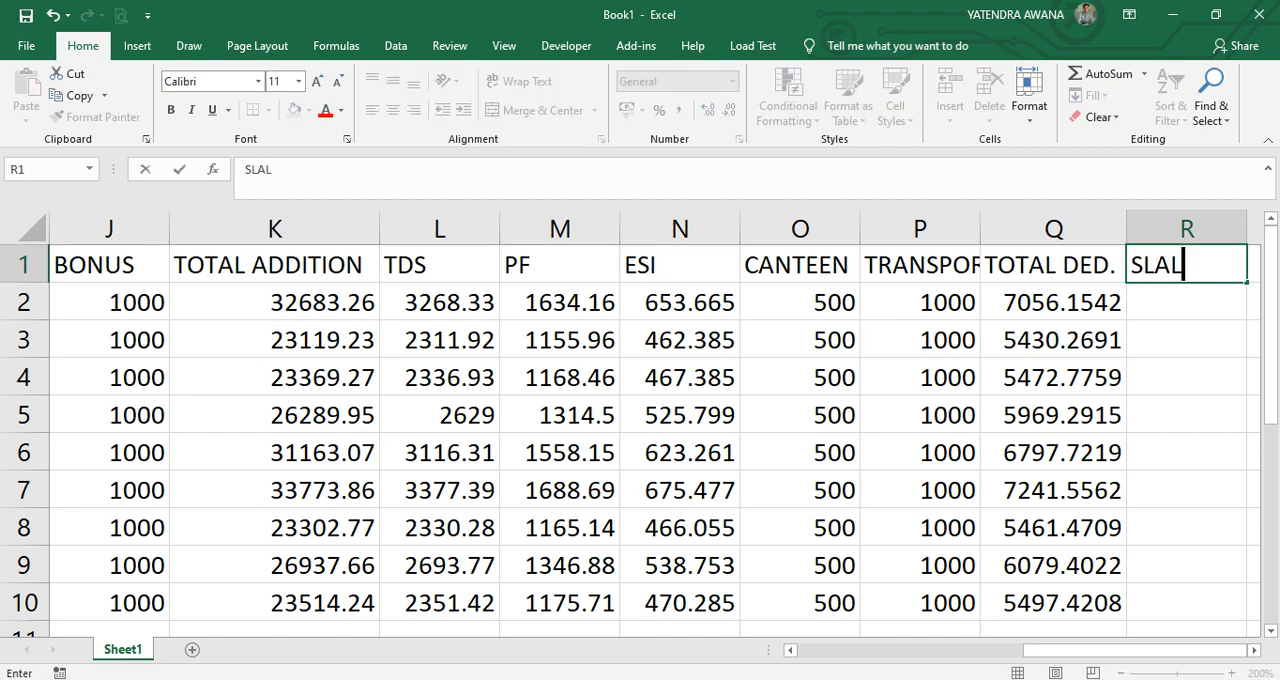
{"action": "key", "text": "BackSpace"}
{"action": "key", "text": "BackSpace"}
{"action": "key", "text": "BackSpace"}
{"action": "key", "text": "BackSpace"}
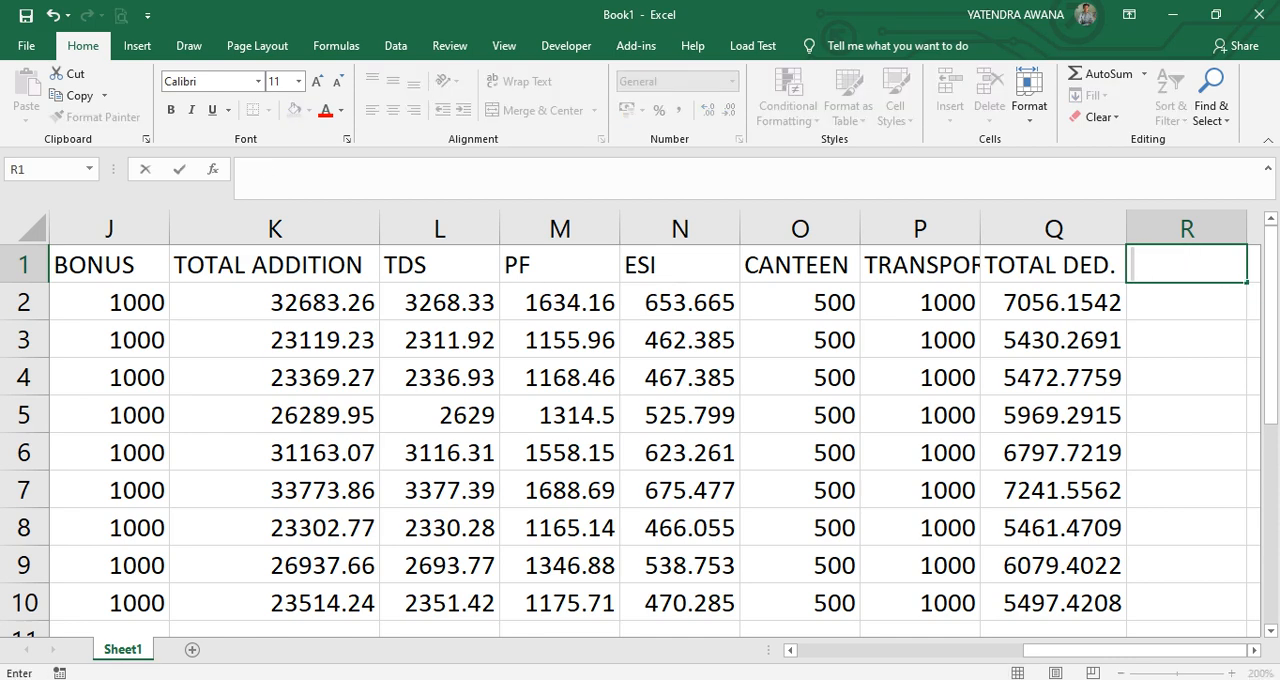
{"action": "type", "text": "SALARY"}
{"action": "key", "text": "Return"}
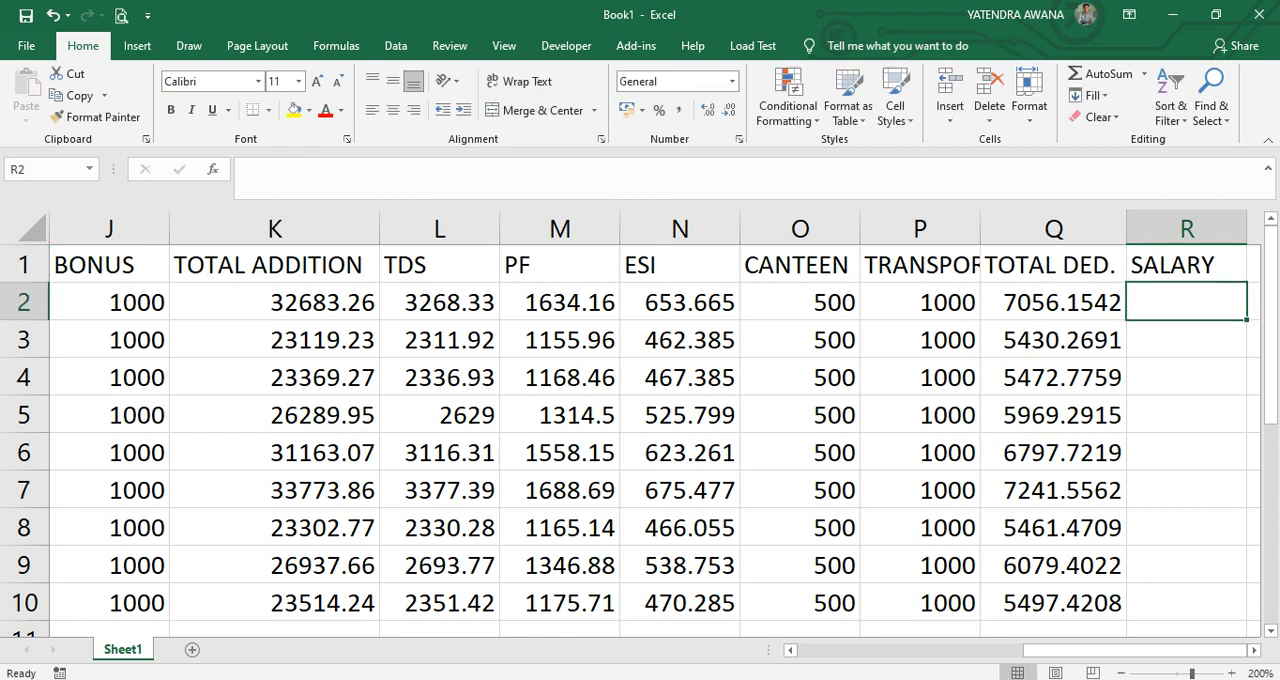
Enter the formula =K2*Q2 in the salary cell R2.
{"action": "type", "text": "="}
{"action": "left_click", "coordinate": [275, 302]}
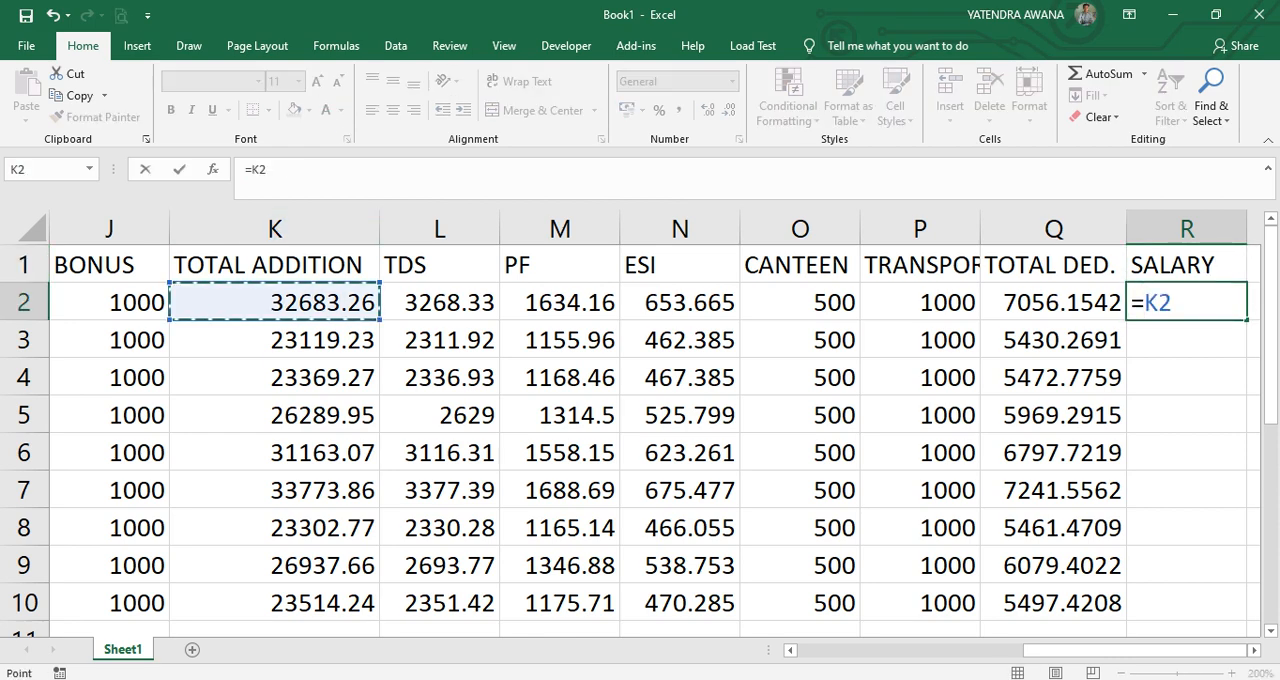
{"action": "type", "text": "*"}
{"action": "key", "text": "Left"}
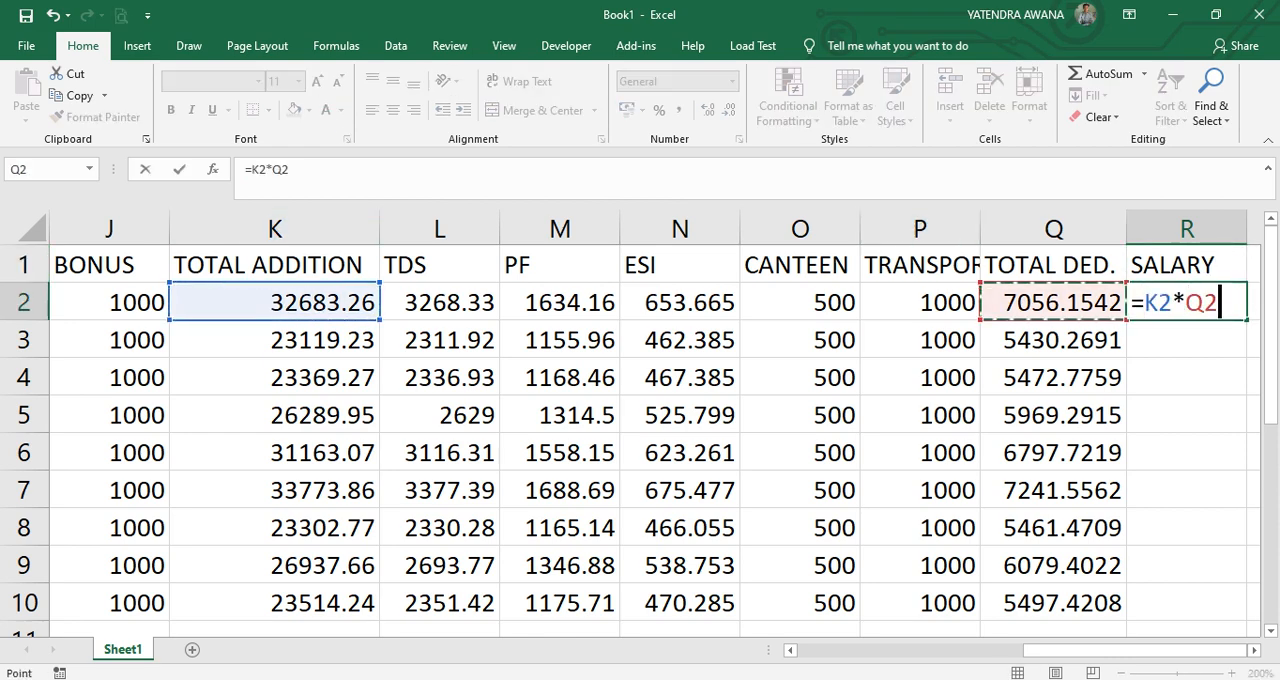
{"action": "key", "text": "Return"}
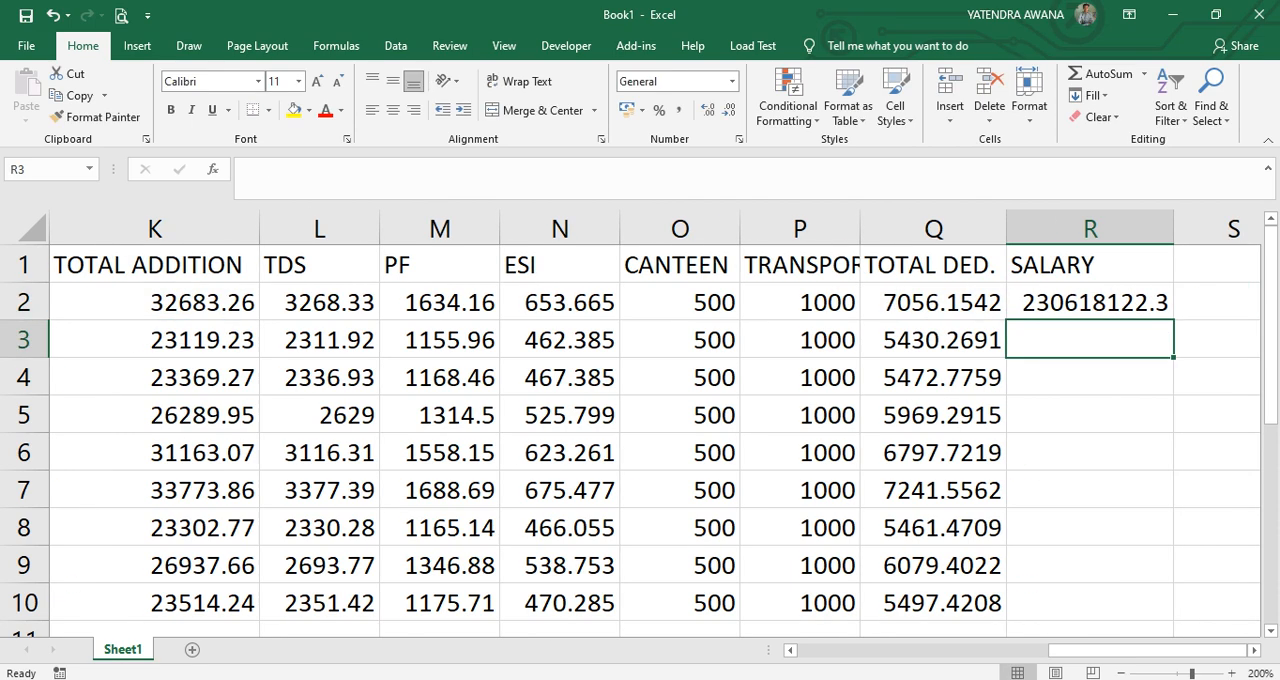
Correct the salary formula in R2 to =K2-Q2 and fill it down to R10.
{"action": "key", "text": "Up"}
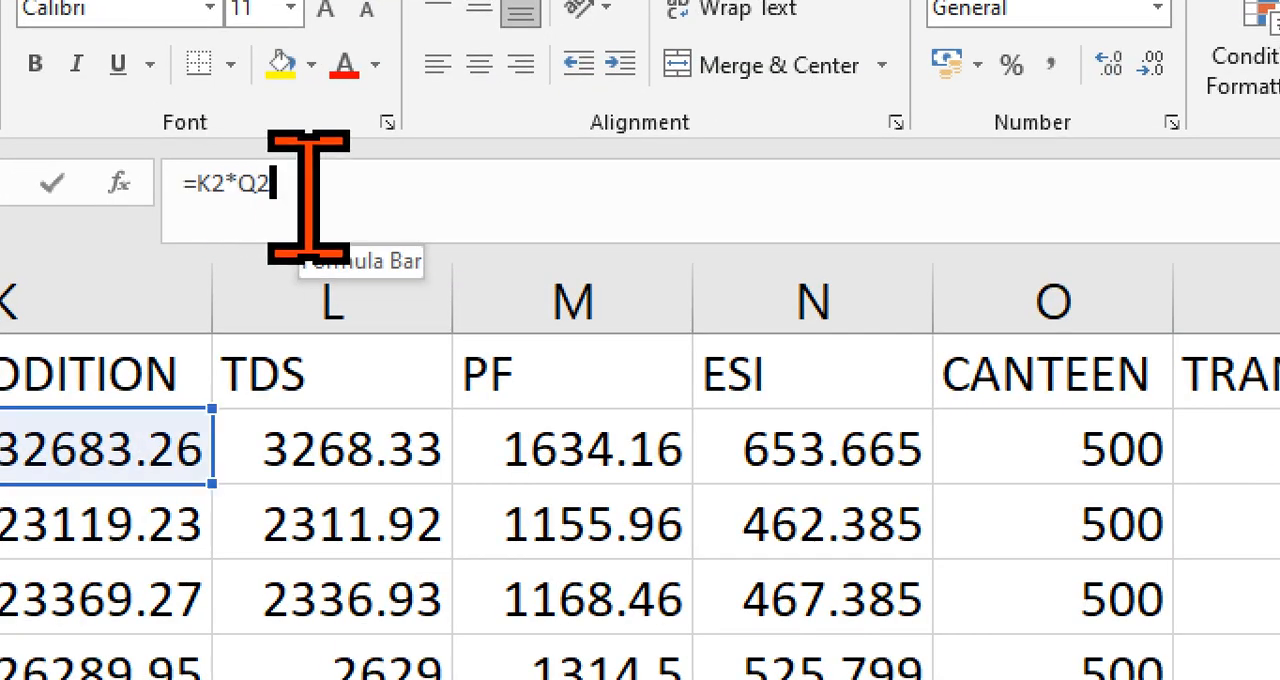
{"action": "left_click", "coordinate": [275, 170]}
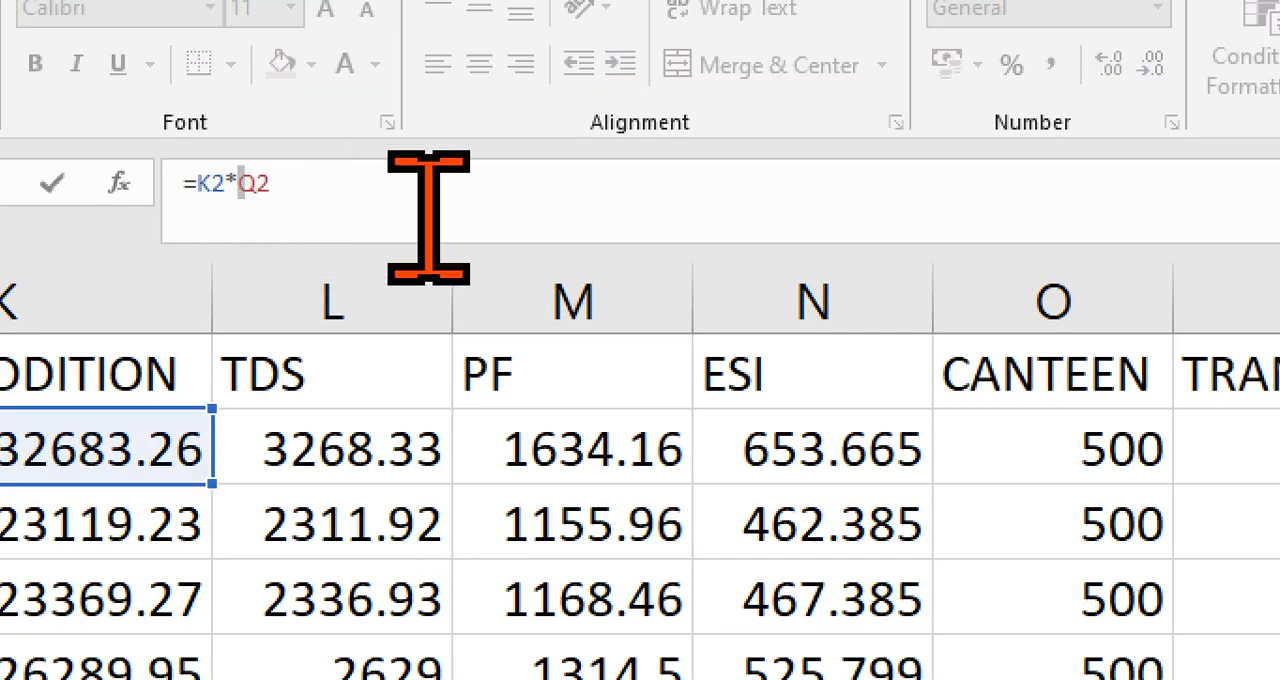
{"action": "key", "text": "BackSpace"}
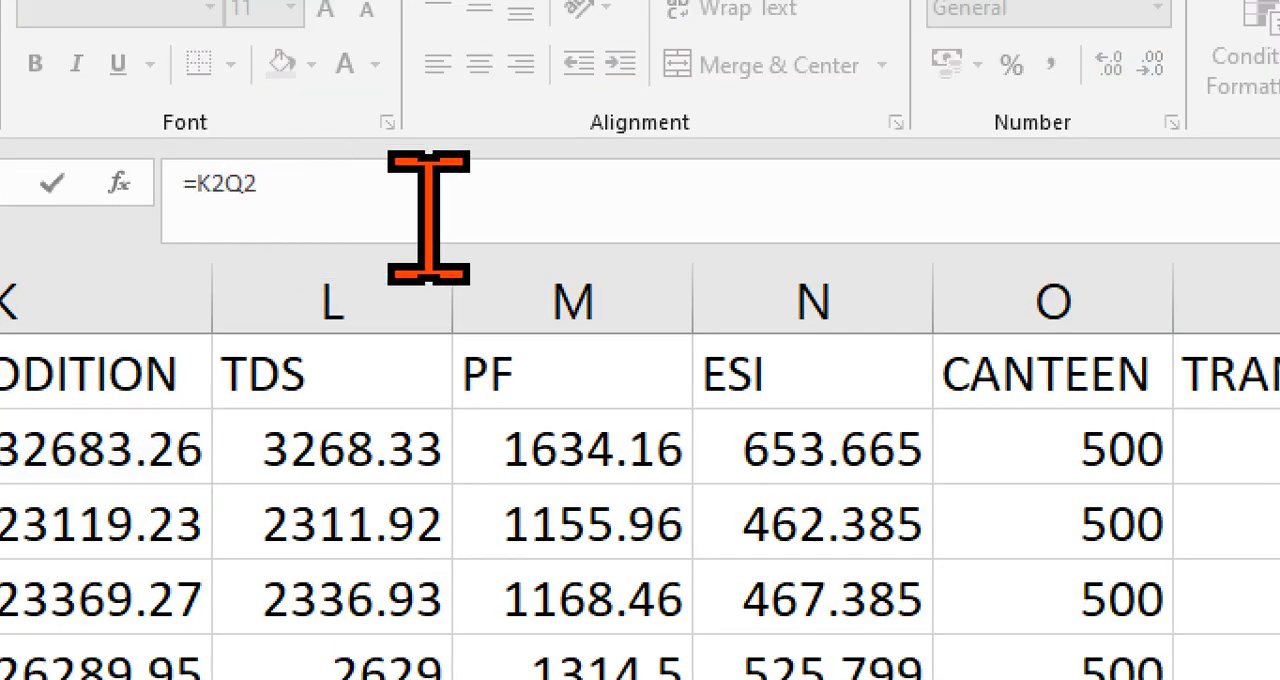
{"action": "type", "text": "-"}
{"action": "key", "text": "Return"}
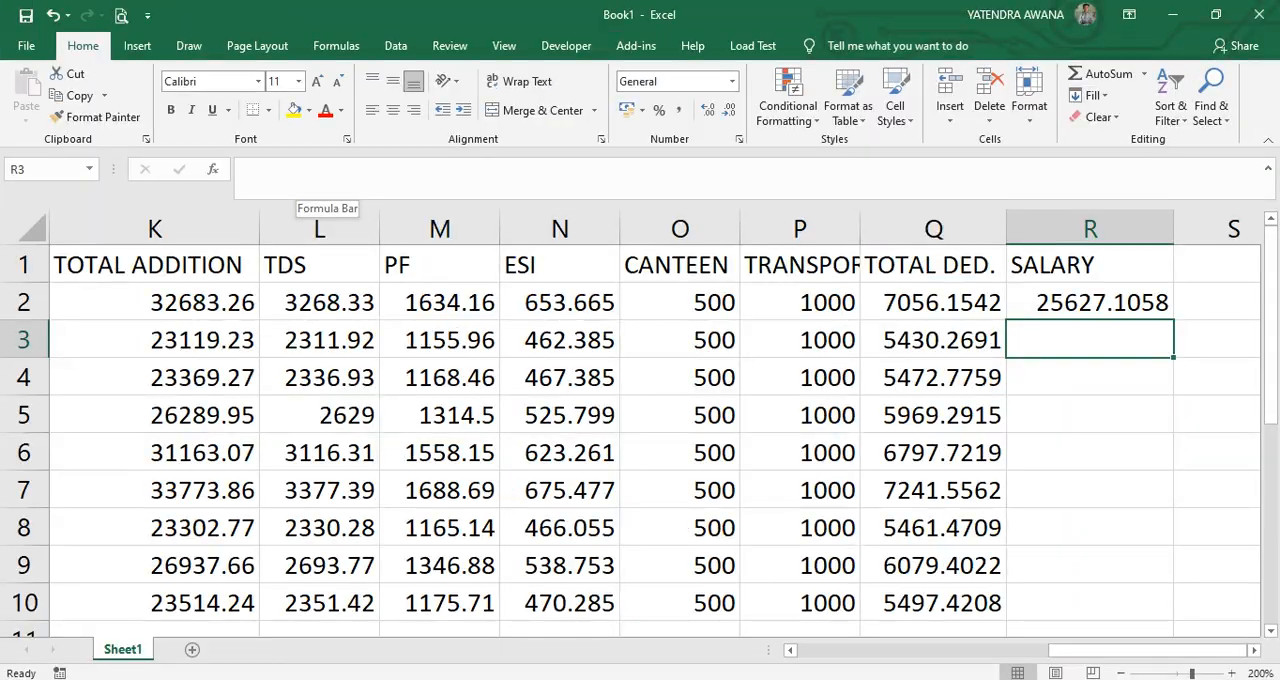
{"action": "key", "text": "Up"}
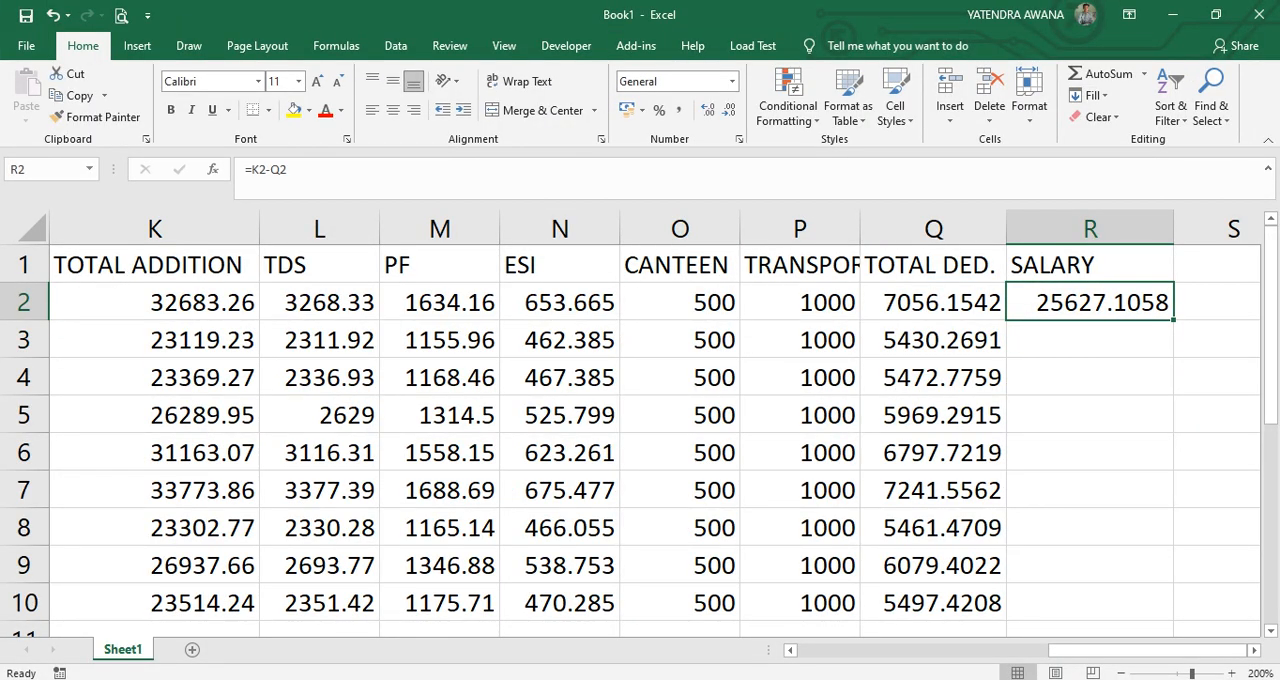
{"action": "double_click", "coordinate": [1174, 320]}
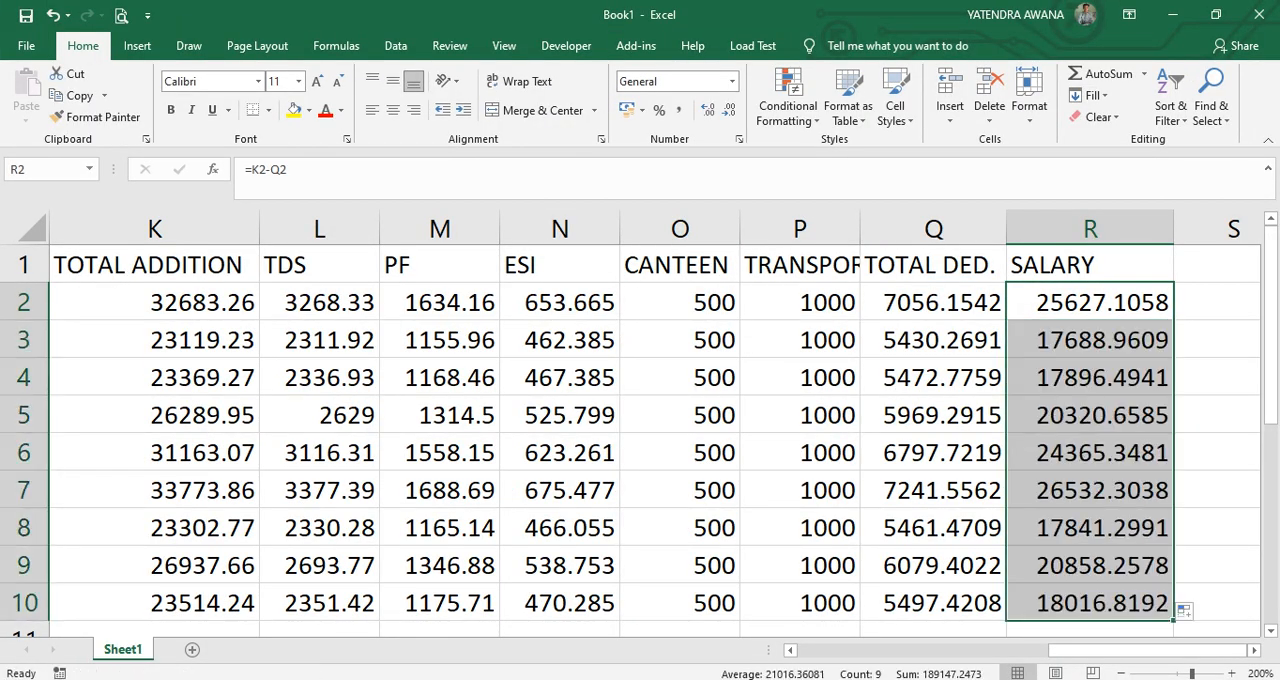
Reduce the salary values in R2:R10 to zero decimal places.
{"action": "left_click", "coordinate": [729, 111]}
{"action": "left_click", "coordinate": [729, 111]}
{"action": "left_click", "coordinate": [729, 111]}
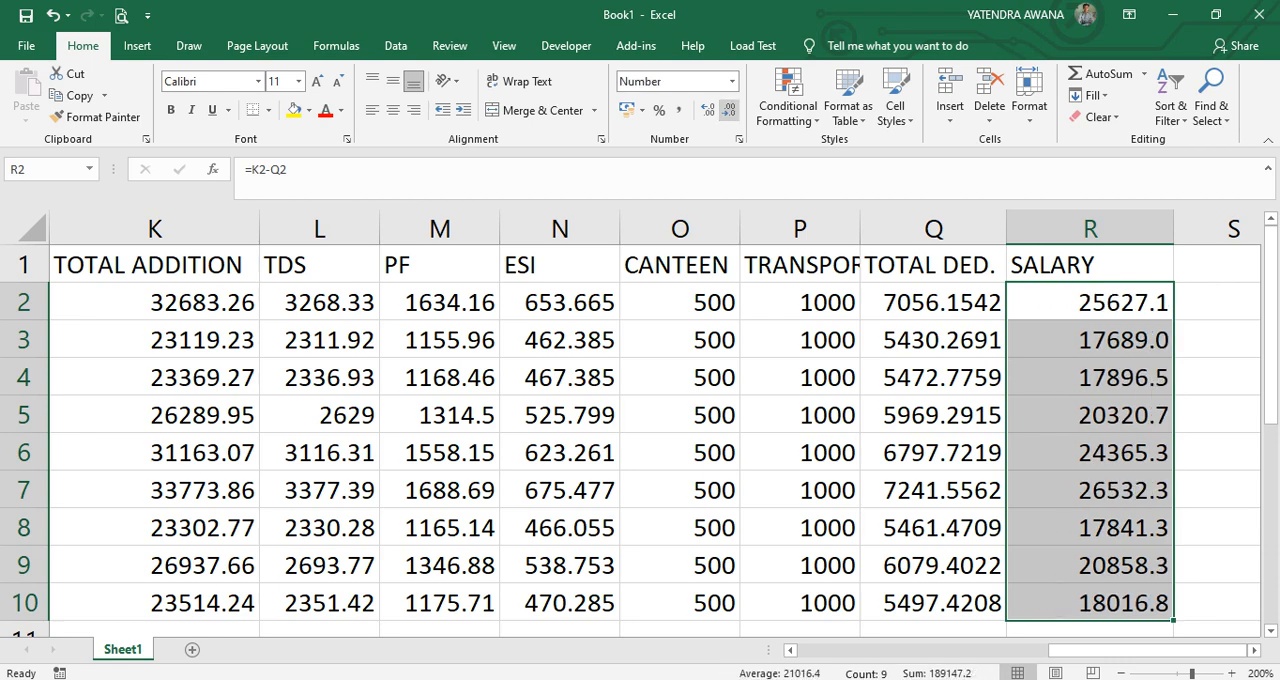
{"action": "left_click", "coordinate": [729, 111]}
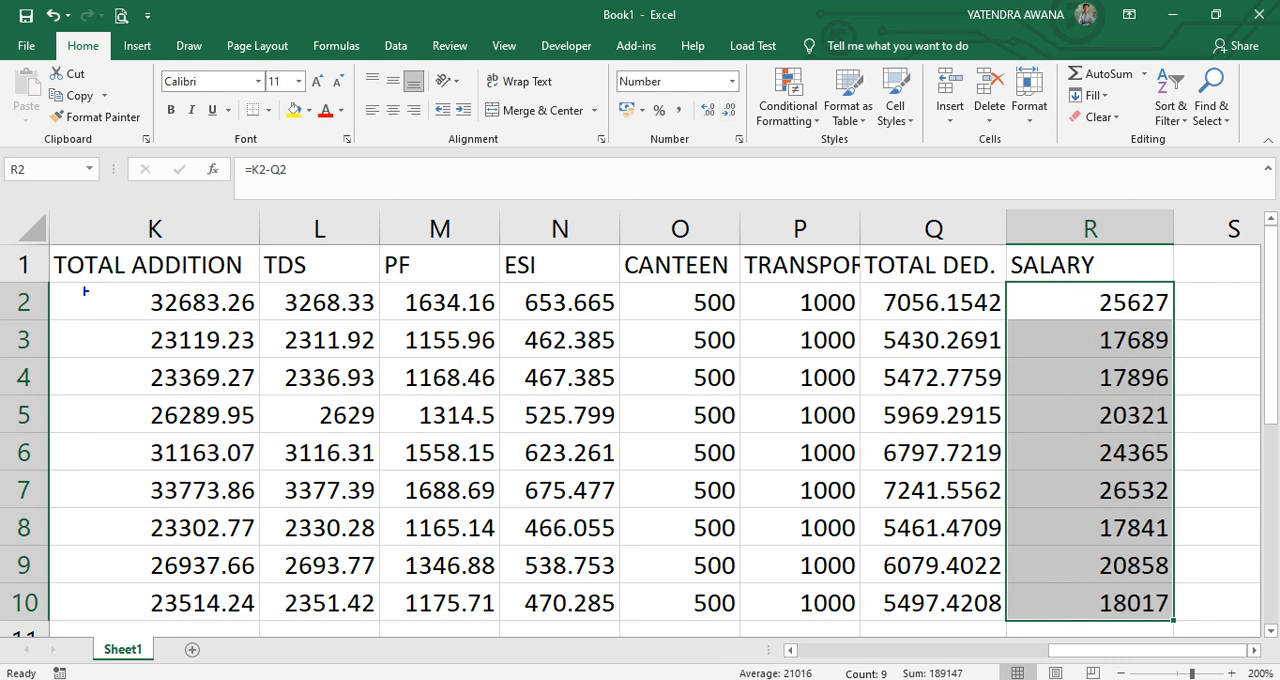
{"action": "left_click_drag", "start_coordinate": [82, 284], "coordinate": [272, 321]}
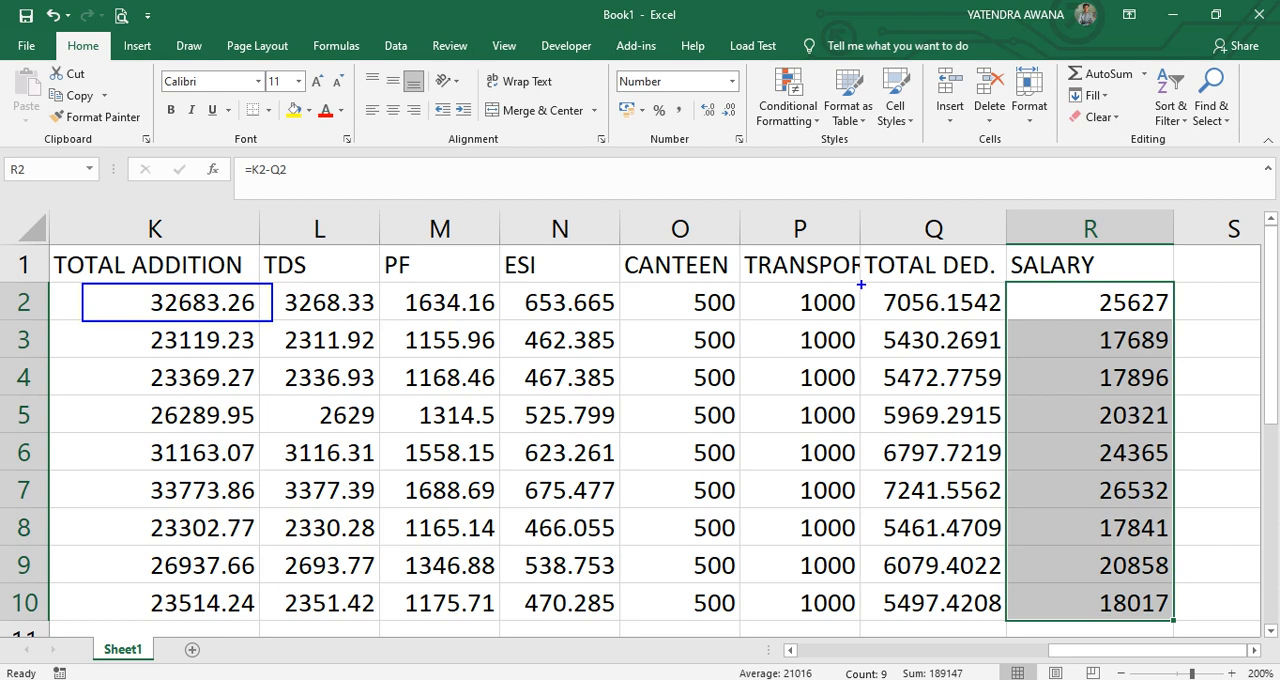
{"action": "mouse_move", "coordinate": [861, 283]}
{"action": "left_mouse_down"}
{"action": "mouse_move", "coordinate": [1001, 315]}
{"action": "mouse_move", "coordinate": [1096, 288]}
{"action": "mouse_move", "coordinate": [1062, 319]}
{"action": "mouse_move", "coordinate": [1104, 290]}
{"action": "left_mouse_up"}
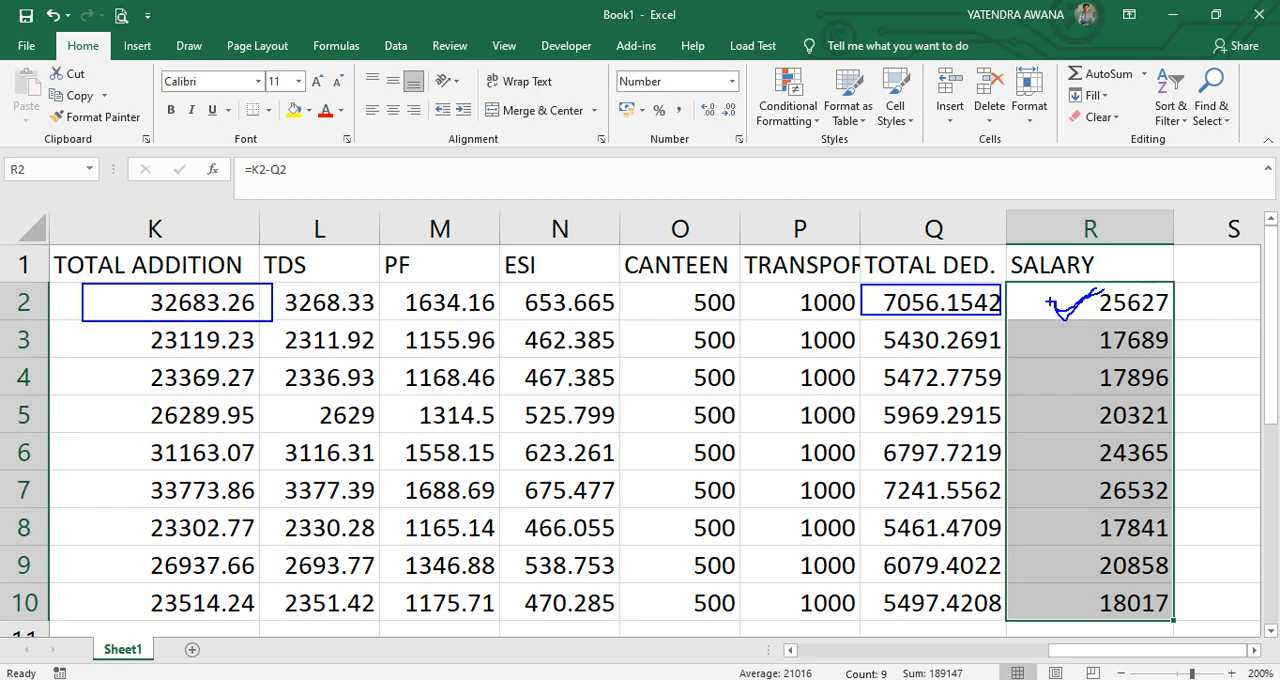
{"action": "key", "text": "Escape"}
Apply all borders to the whole salary table and align its contents to the top and left.
{"action": "left_click", "coordinate": [801, 414]}
{"action": "key", "text": "ctrl+a"}
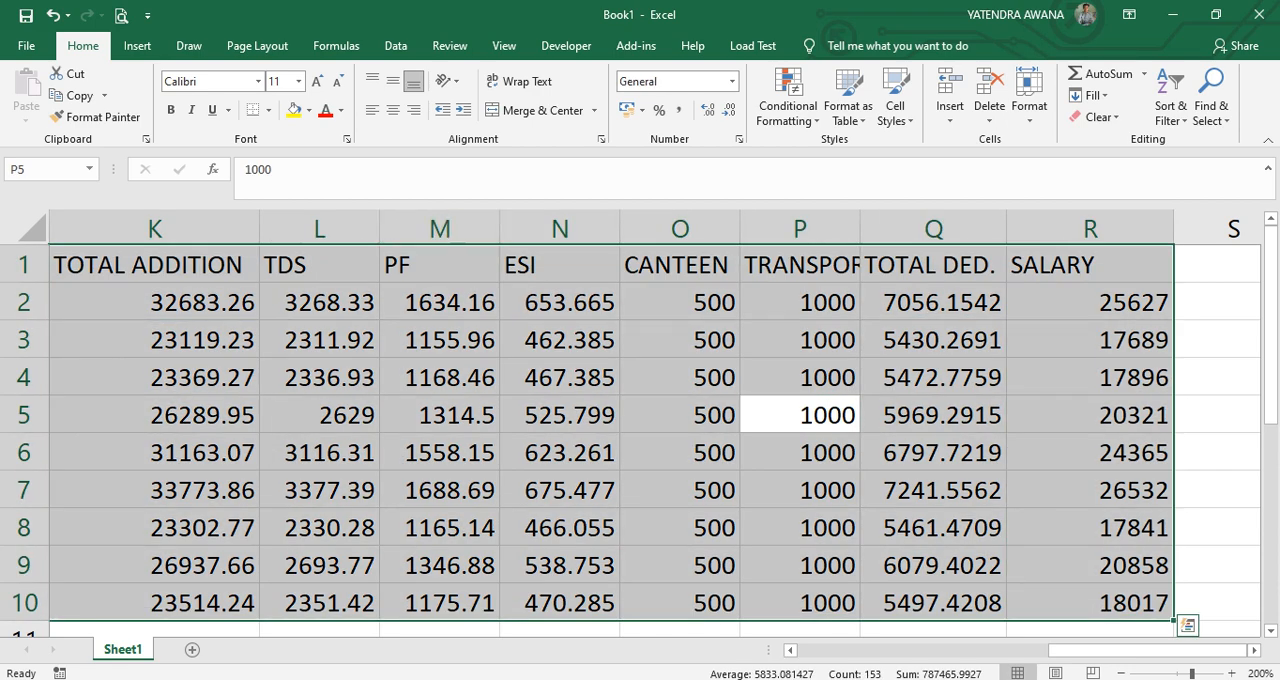
{"action": "left_click", "coordinate": [268, 110]}
{"action": "left_click", "coordinate": [300, 272]}
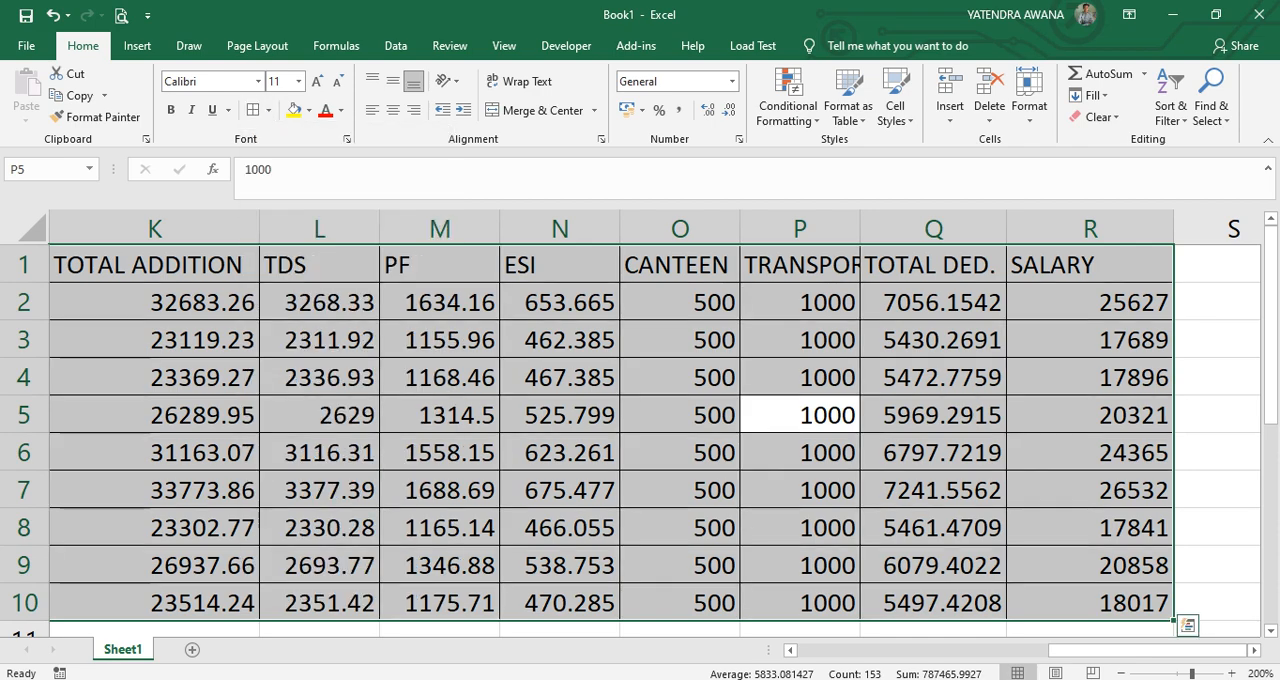
{"action": "left_click", "coordinate": [372, 110]}
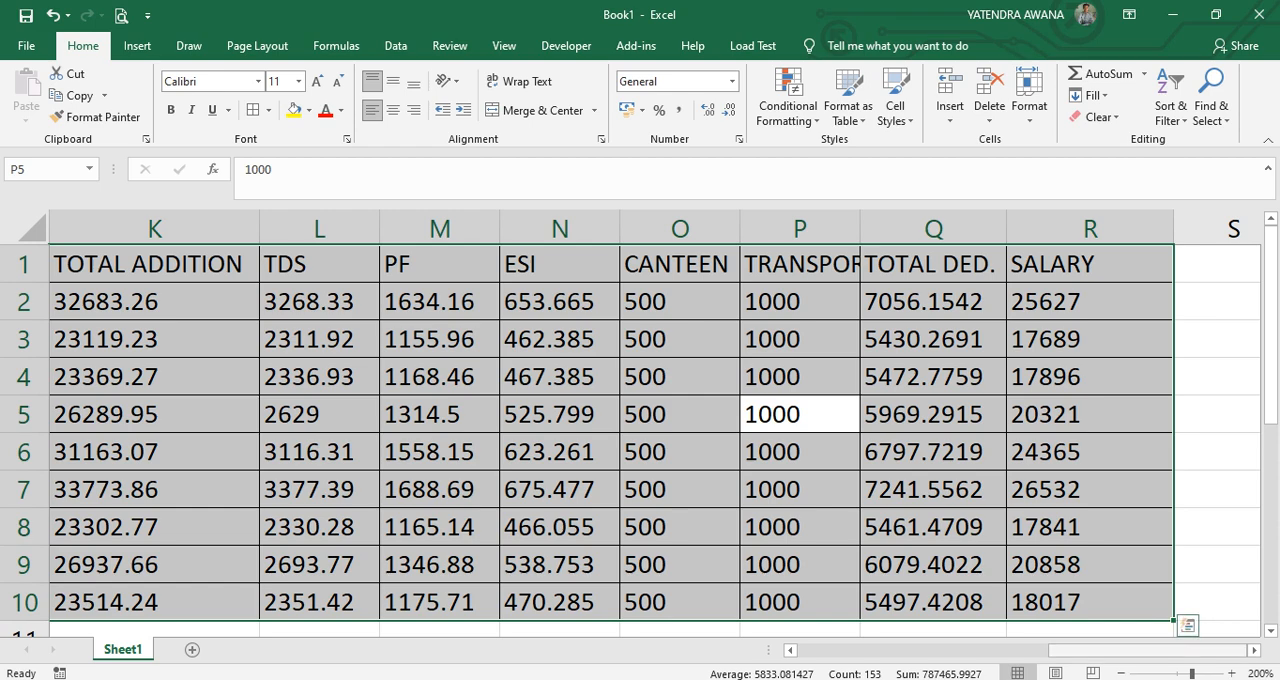
Examine the formulas behind the education, medical and total addition columns.
{"action": "left_click_drag", "start_coordinate": [1130, 650], "coordinate": [1030, 650]}
{"action": "left_click", "coordinate": [379, 414]}
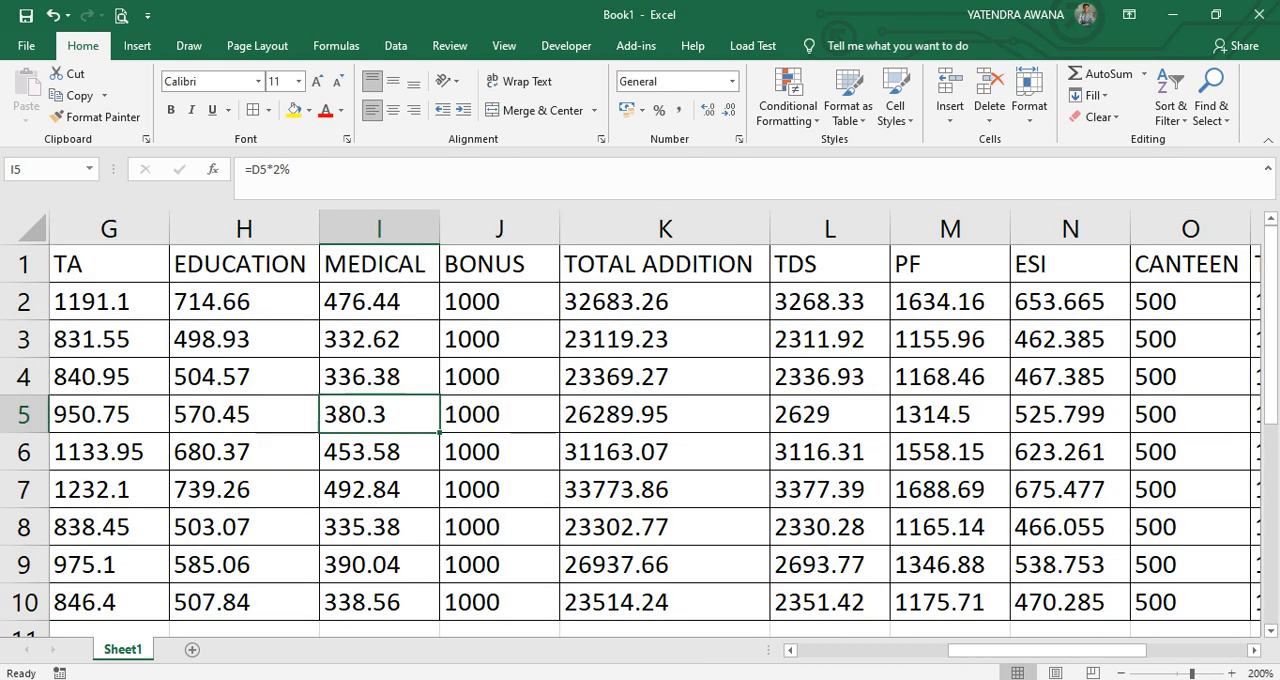
{"action": "left_click", "coordinate": [244, 302]}
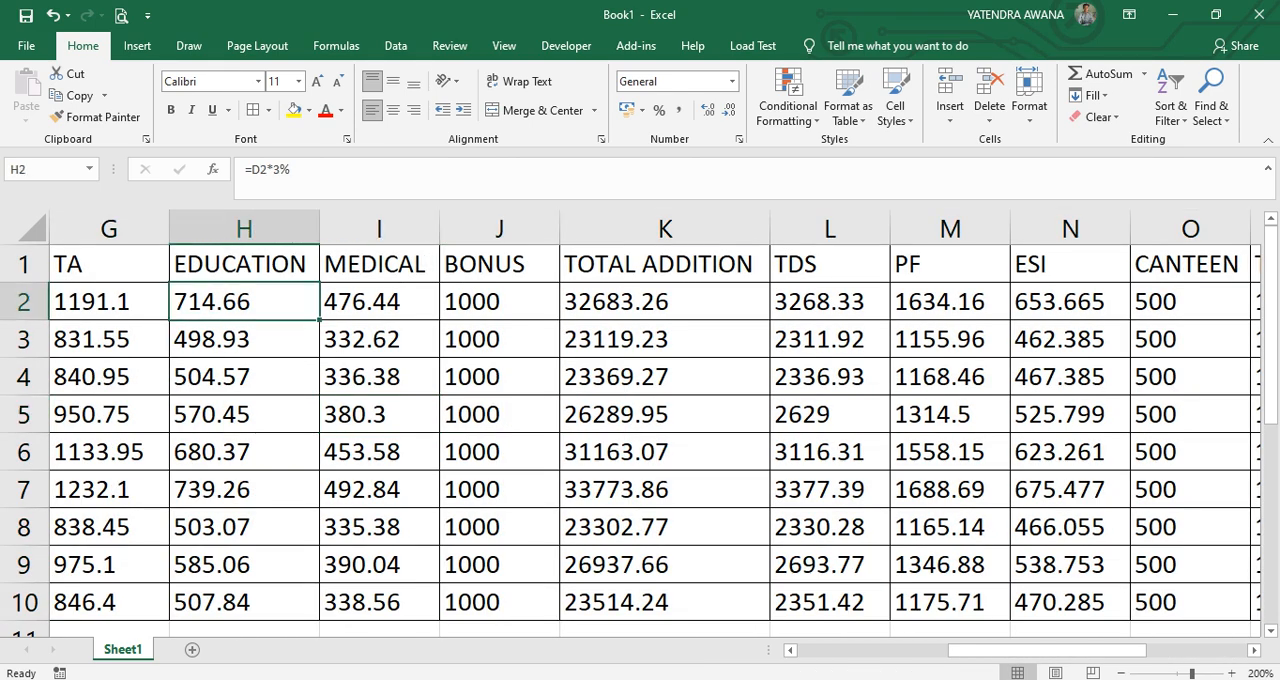
{"action": "left_click", "coordinate": [379, 302]}
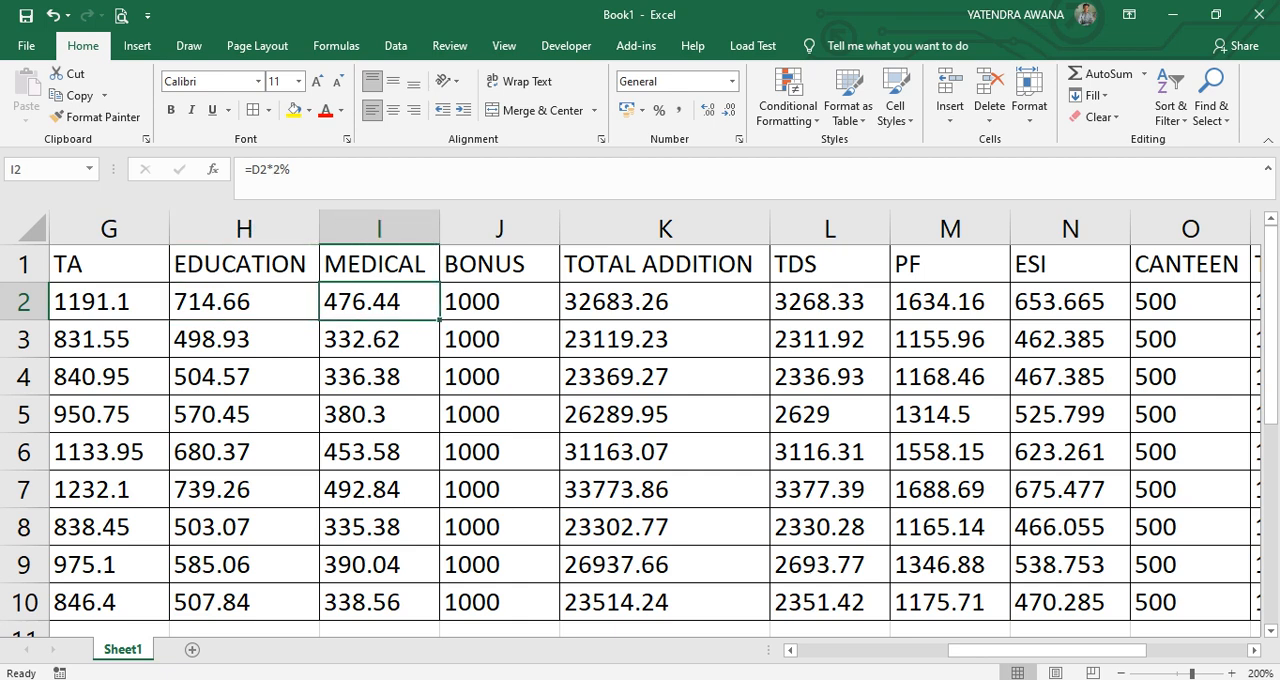
{"action": "left_click", "coordinate": [304, 176]}
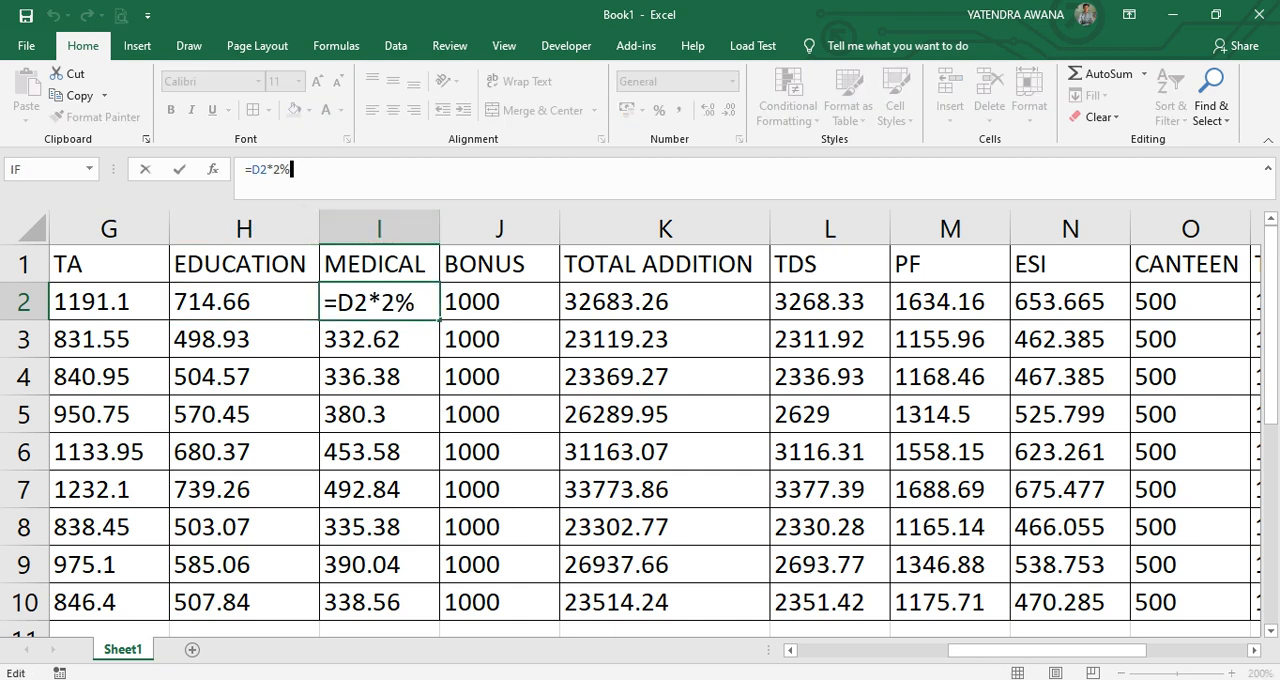
{"action": "left_click", "coordinate": [665, 339]}
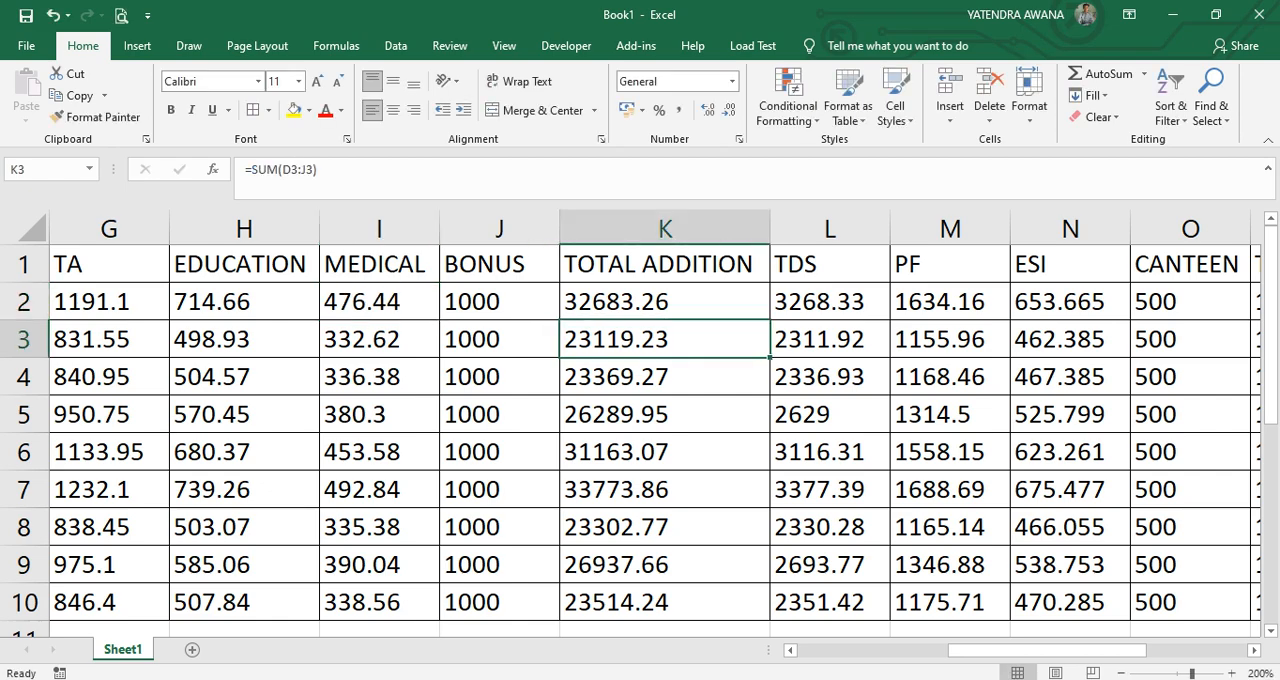
Display the formulas instead of the results in the sheet and view the allowance columns from HRA onward.
{"action": "left_click_drag", "start_coordinate": [1060, 650], "coordinate": [902, 650]}
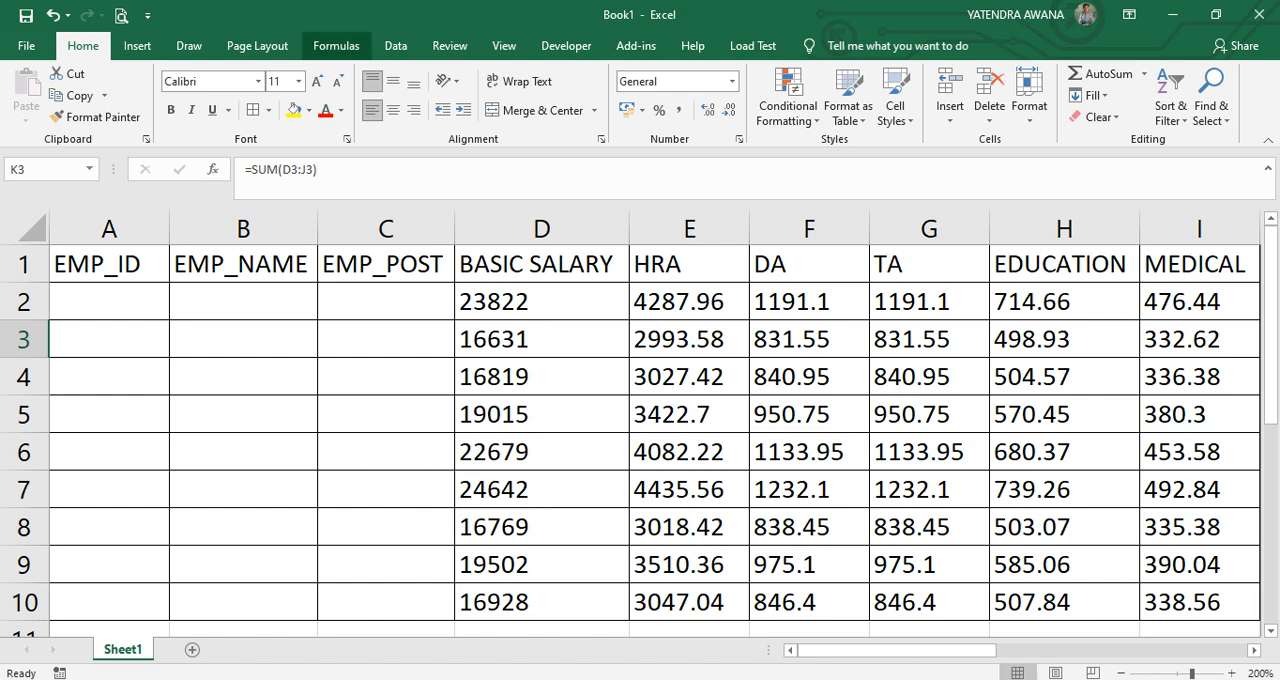
{"action": "left_click", "coordinate": [336, 45]}
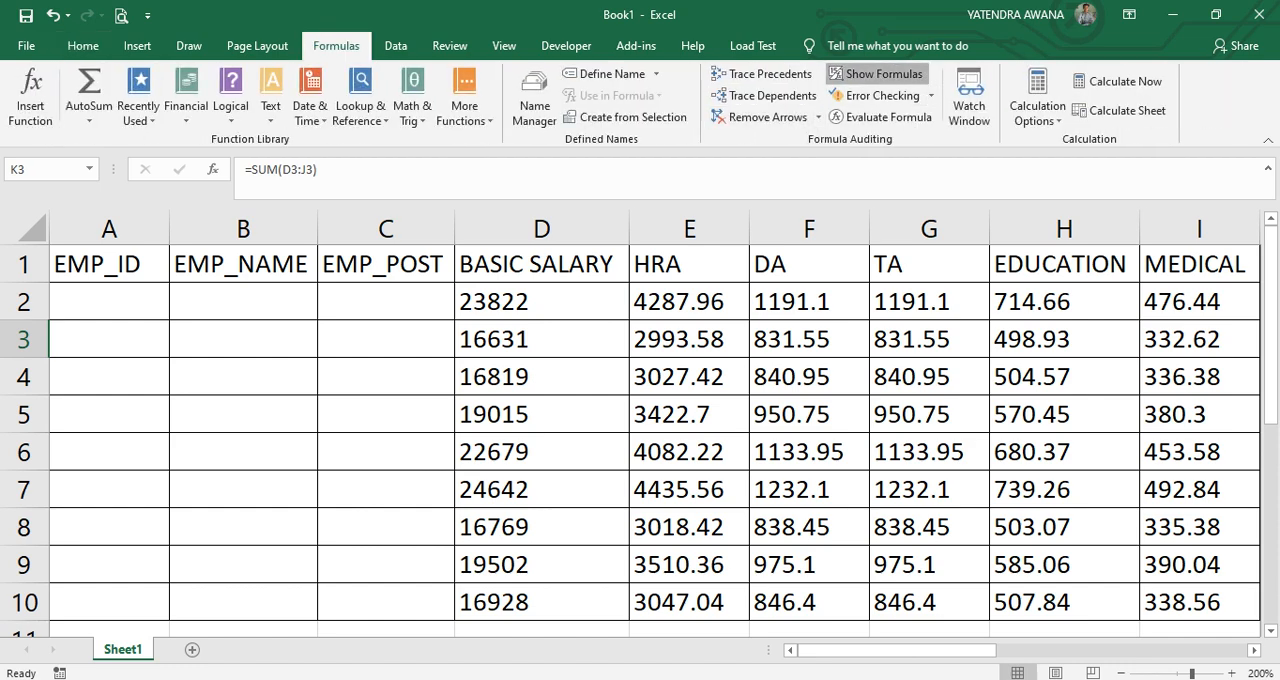
{"action": "left_click", "coordinate": [876, 74]}
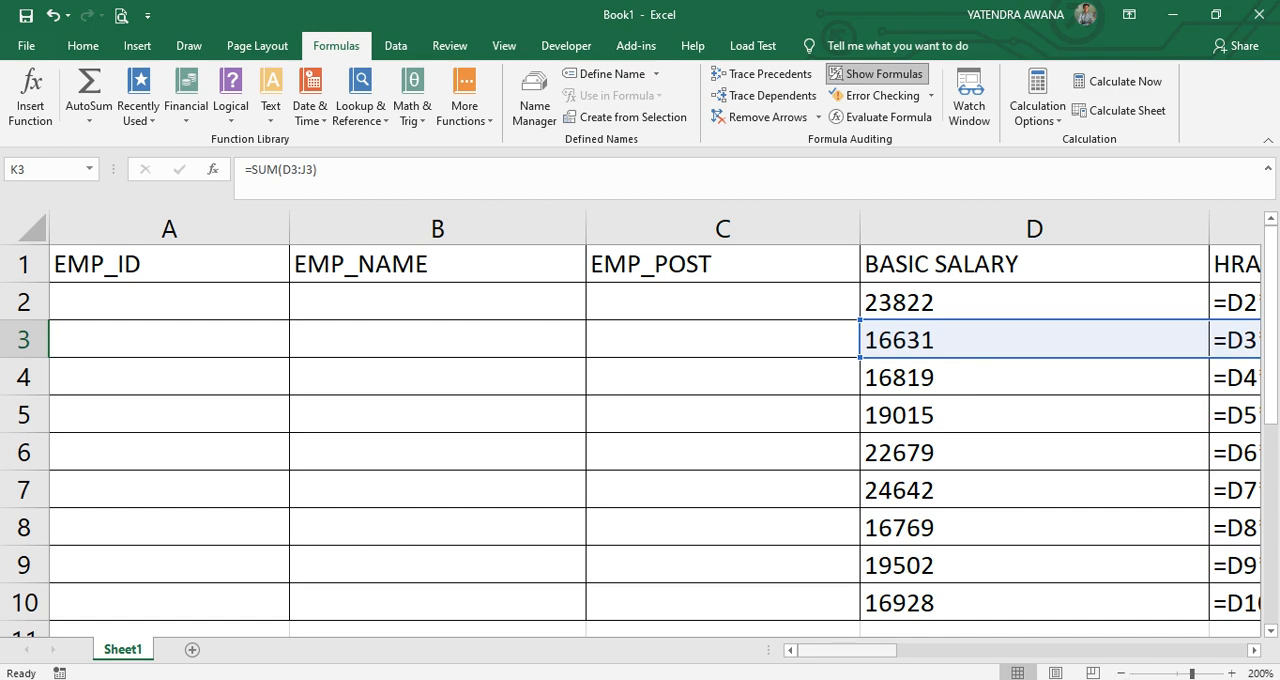
{"action": "left_click_drag", "start_coordinate": [845, 650], "coordinate": [895, 650]}
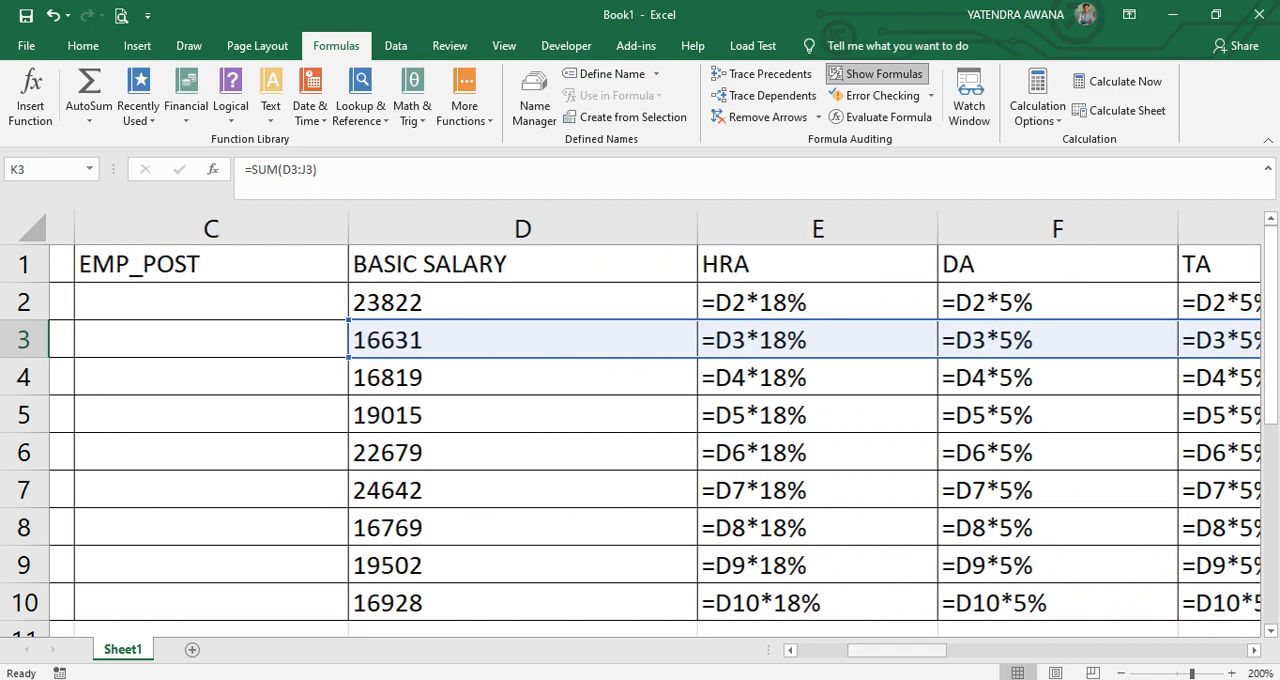
Examine the displayed allowance formulas from basic salary through HRA, DA, TA, education and medical to the total addition column.
{"action": "left_click", "coordinate": [498, 302]}
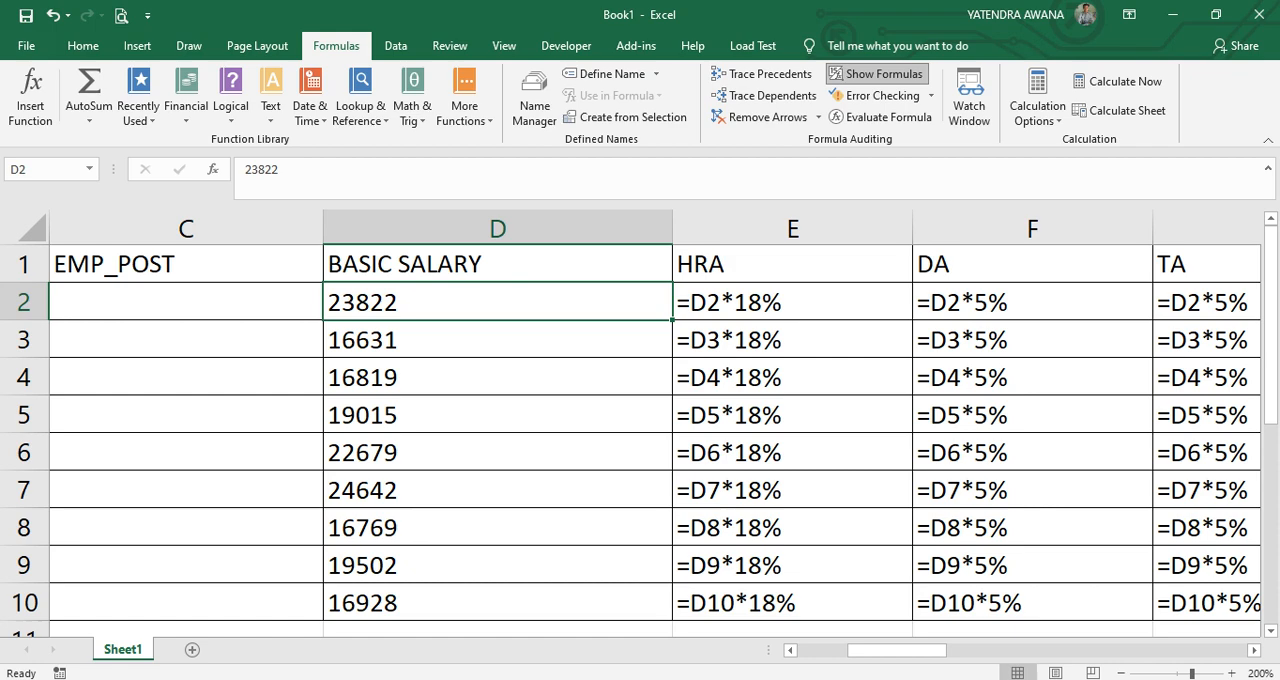
{"action": "scroll", "coordinate": [654, 434], "scroll_direction": "right", "scroll_amount": 2}
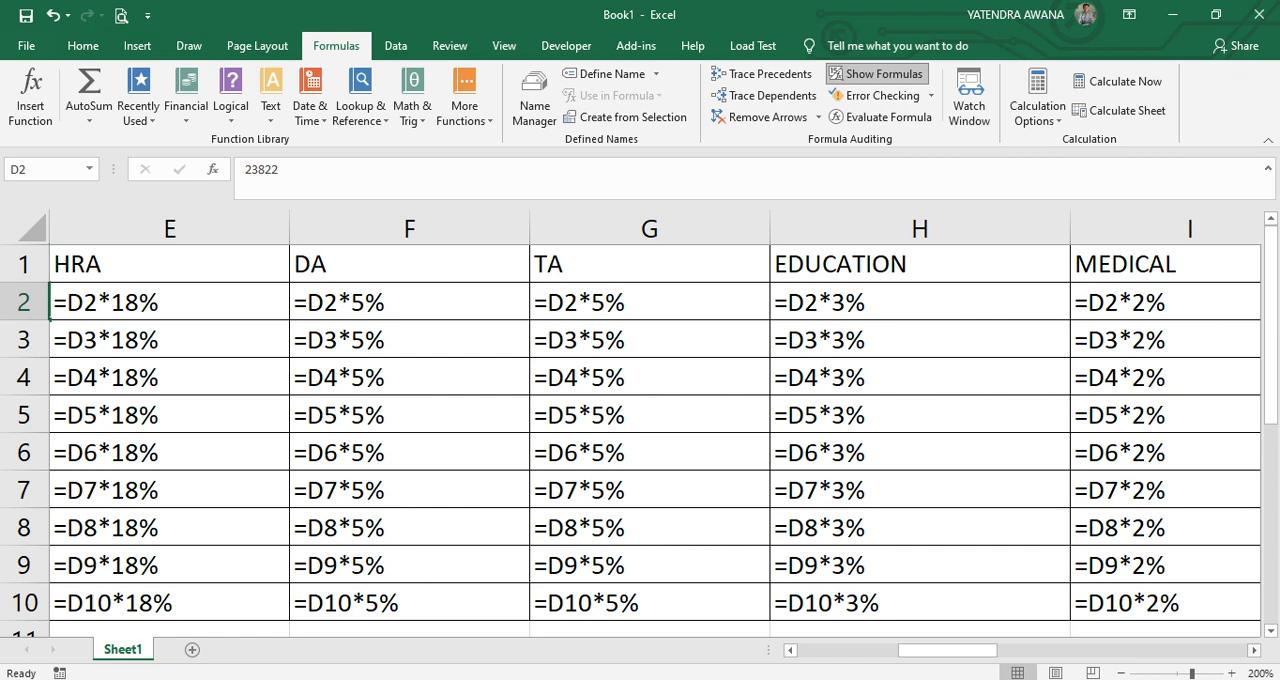
{"action": "scroll", "coordinate": [640, 430], "scroll_direction": "right", "scroll_amount": 2}
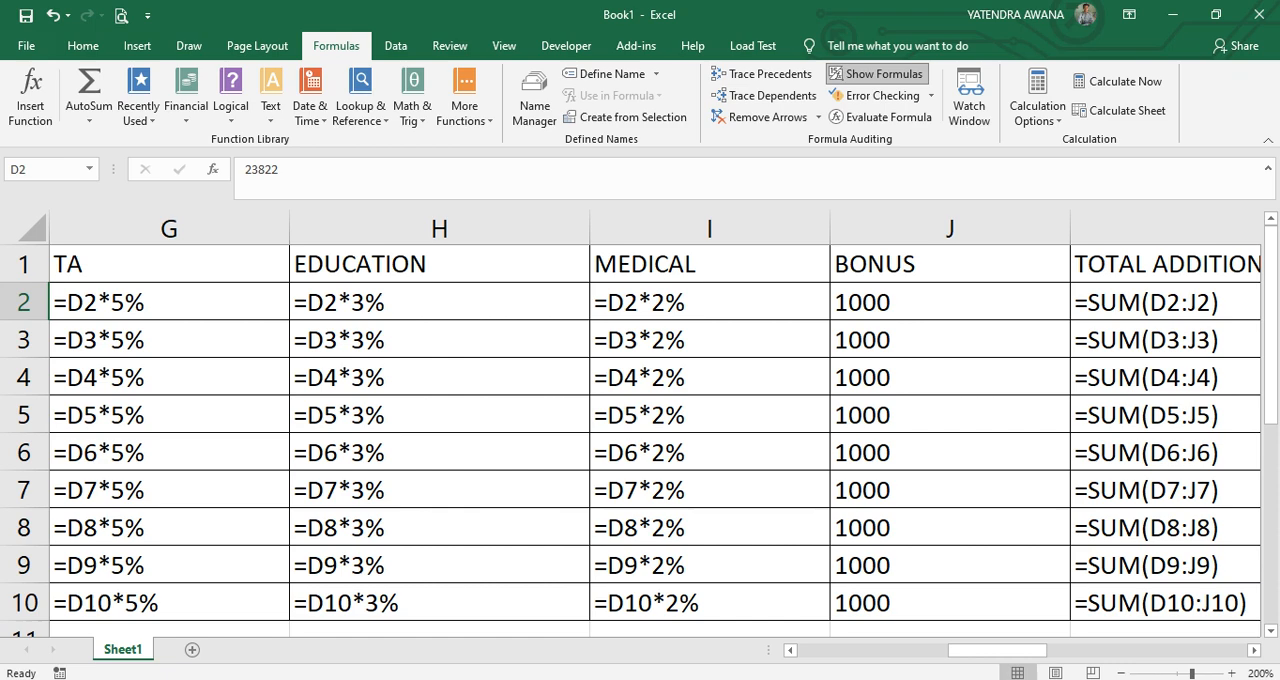
{"action": "left_click", "coordinate": [1254, 650]}
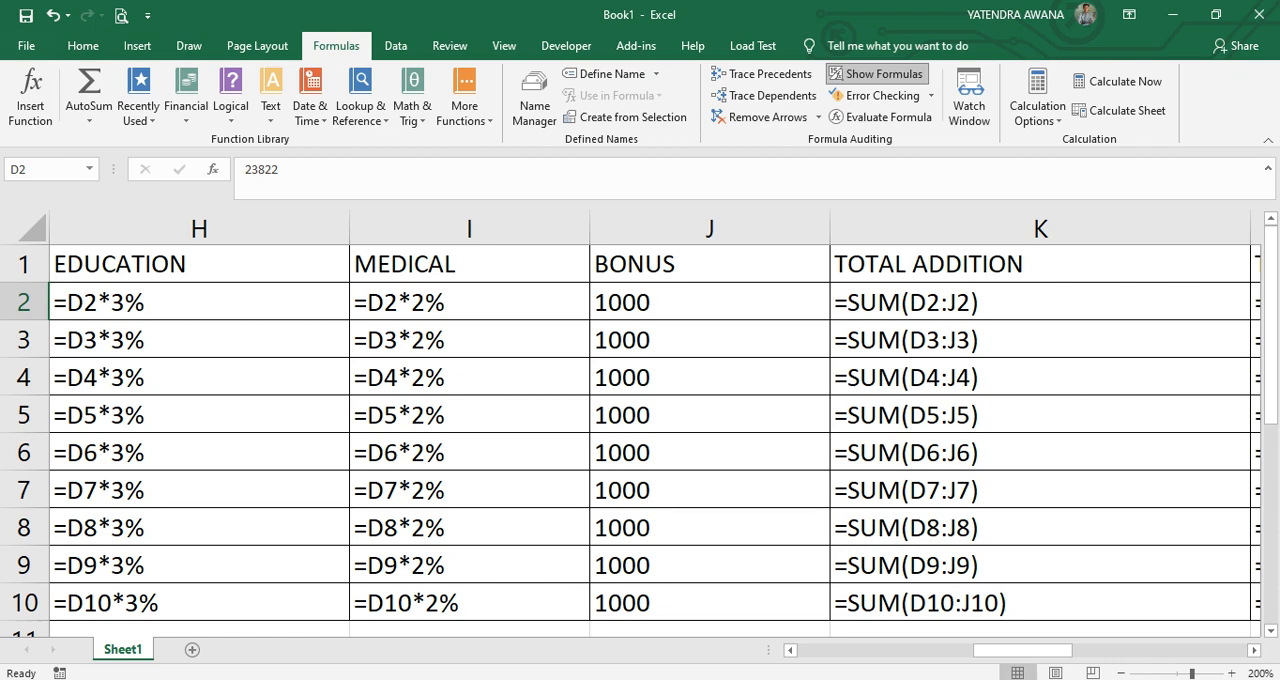
{"action": "left_click_drag", "start_coordinate": [1022, 650], "coordinate": [873, 650]}
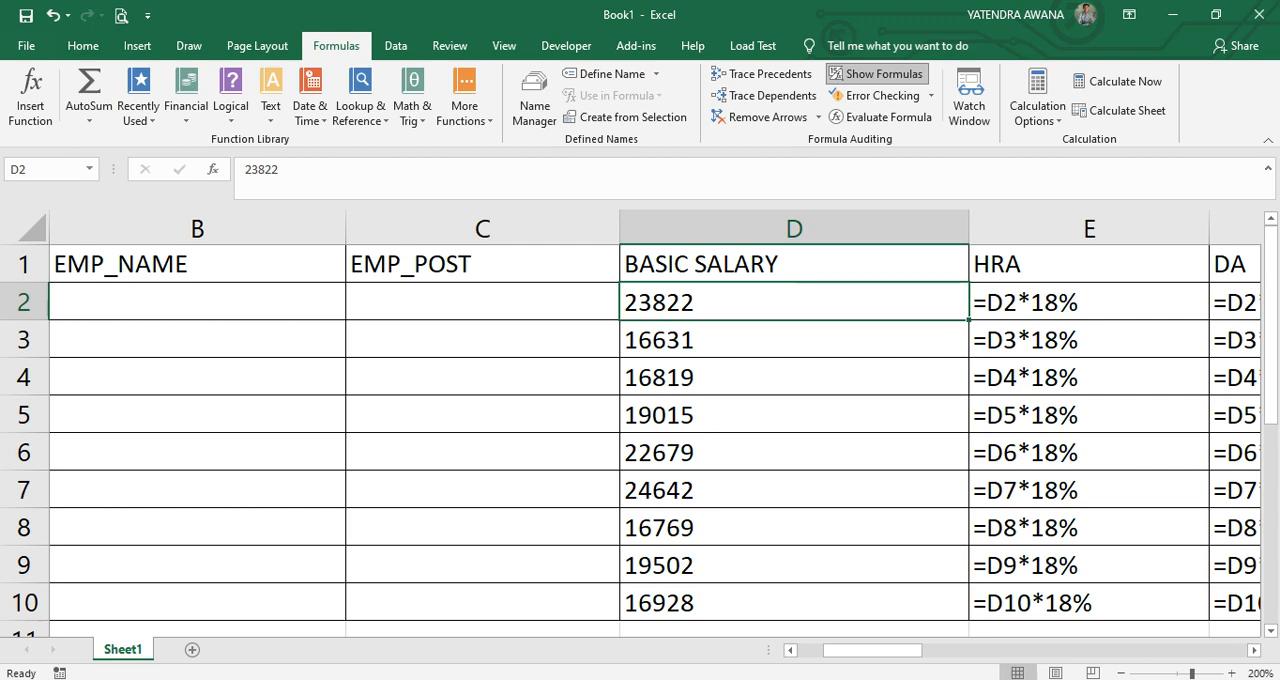
{"action": "left_click", "coordinate": [1254, 650]}
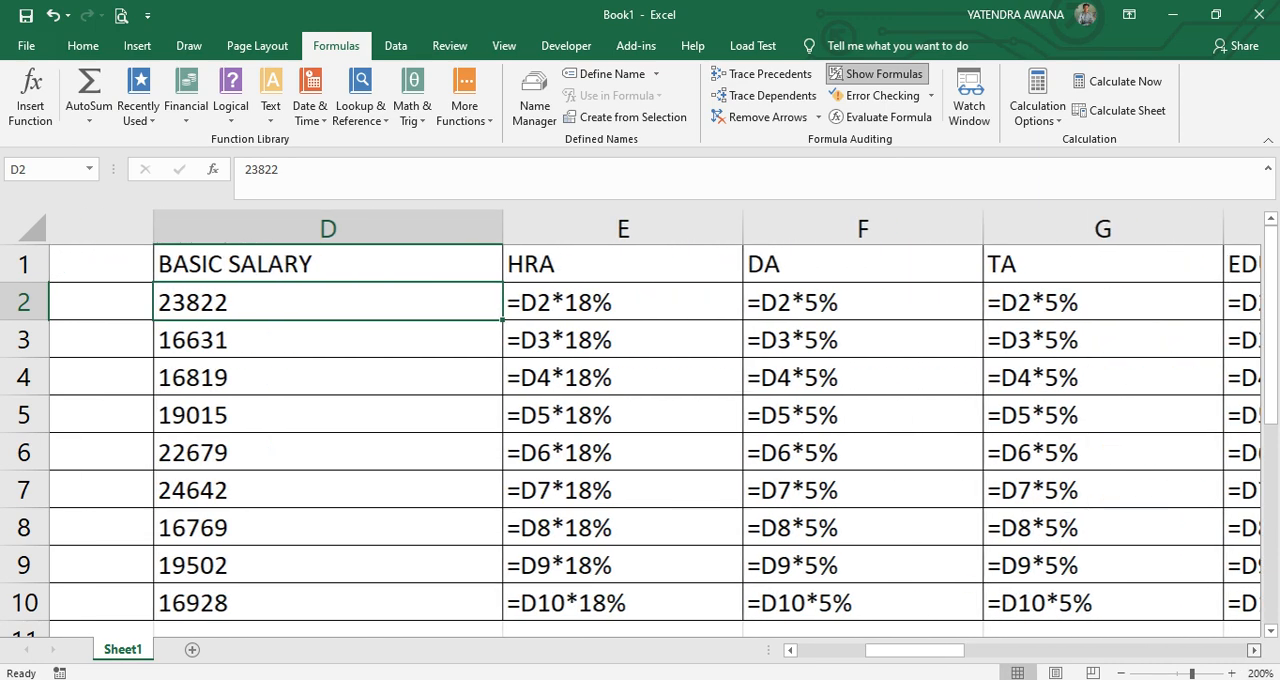
{"action": "left_click", "coordinate": [1254, 650]}
{"action": "left_click", "coordinate": [1254, 650]}
{"action": "left_click", "coordinate": [1254, 650]}
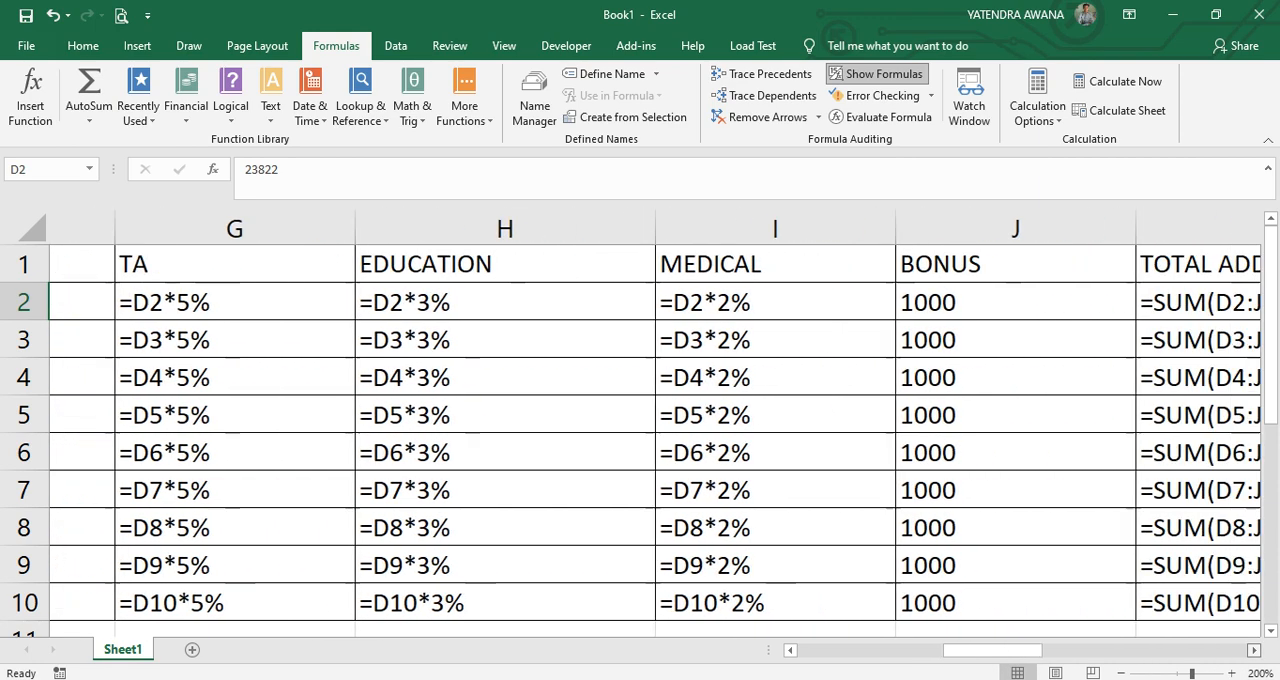
{"action": "left_click", "coordinate": [1254, 650]}
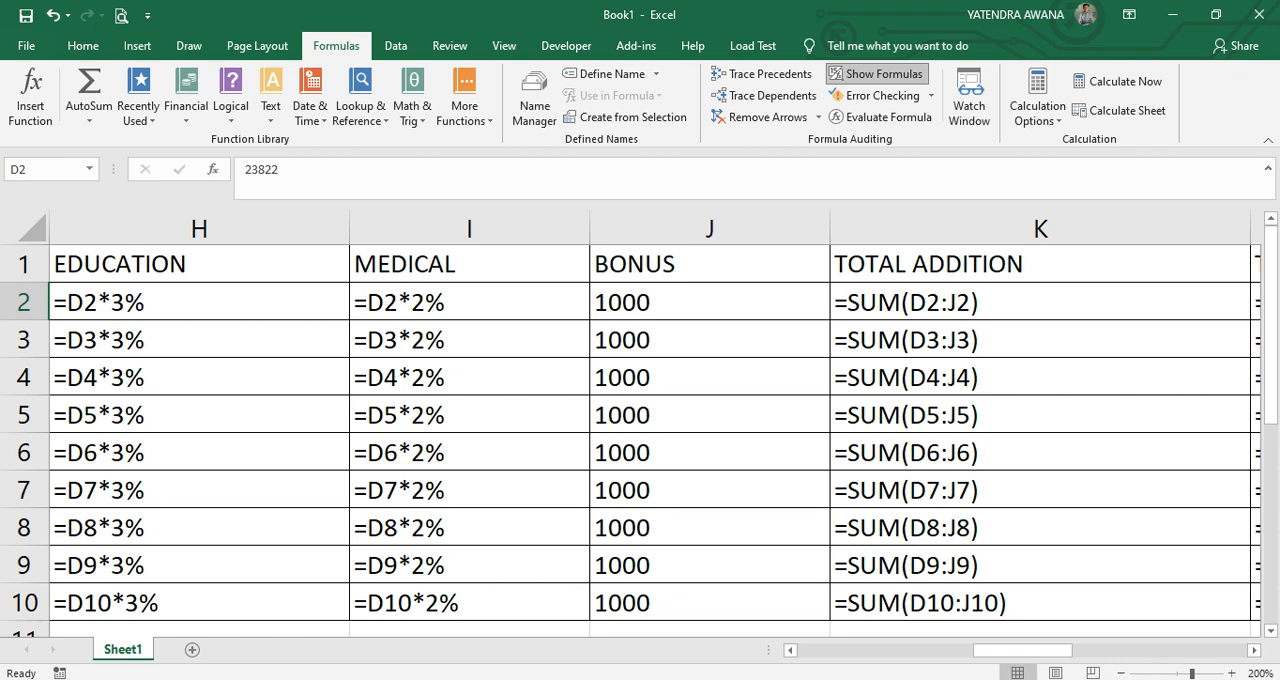
Examine the TDS, PF and ESI formulas and select the deduction columns L to P that feed the total deduction.
{"action": "left_click", "coordinate": [1254, 650]}
{"action": "left_click", "coordinate": [1254, 650]}
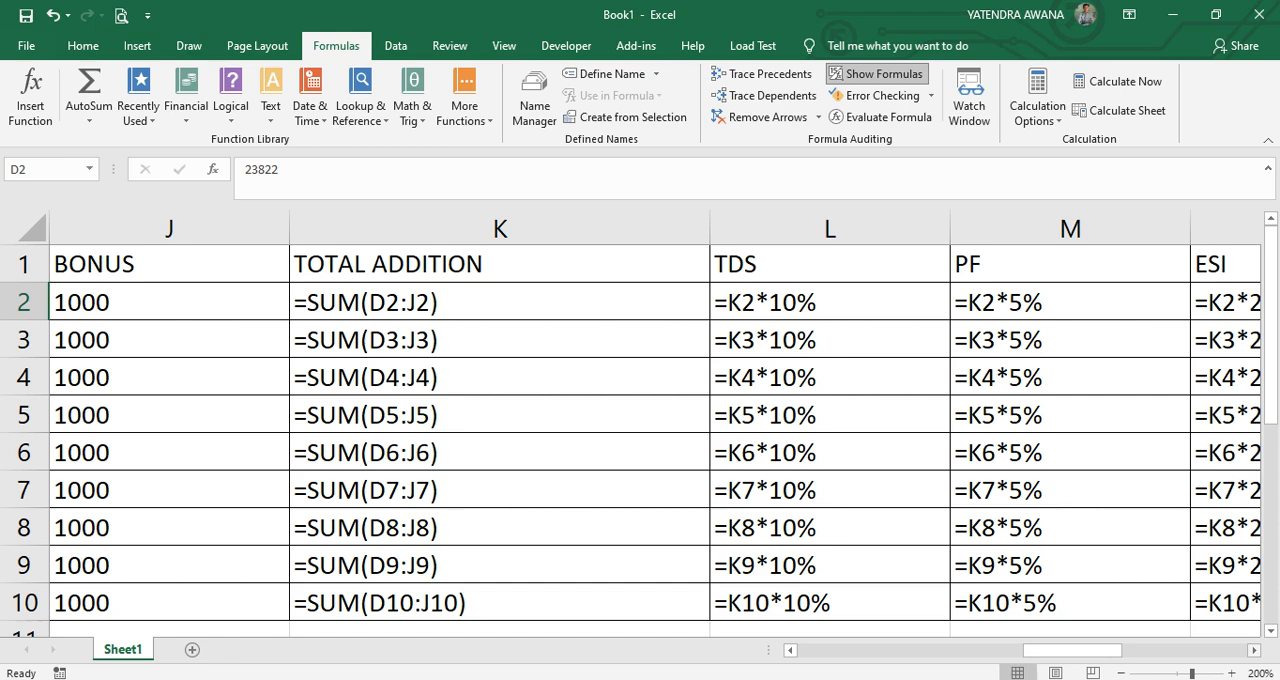
{"action": "left_click", "coordinate": [1254, 650]}
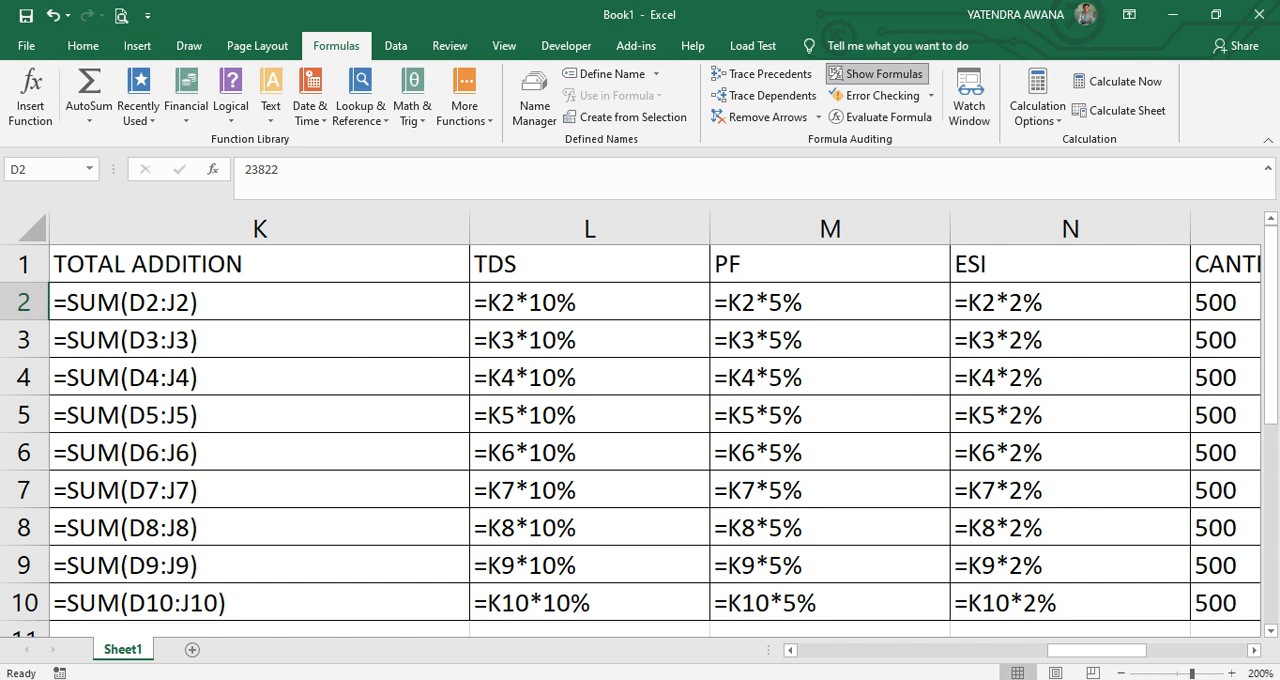
{"action": "mouse_move", "coordinate": [1097, 650]}
{"action": "left_mouse_down"}
{"action": "mouse_move", "coordinate": [1135, 650]}
{"action": "mouse_move", "coordinate": [1092, 650]}
{"action": "left_mouse_up"}
{"action": "left_click_drag", "start_coordinate": [590, 229], "coordinate": [1060, 229]}
{"action": "left_click_drag", "start_coordinate": [1188, 229], "coordinate": [527, 229]}
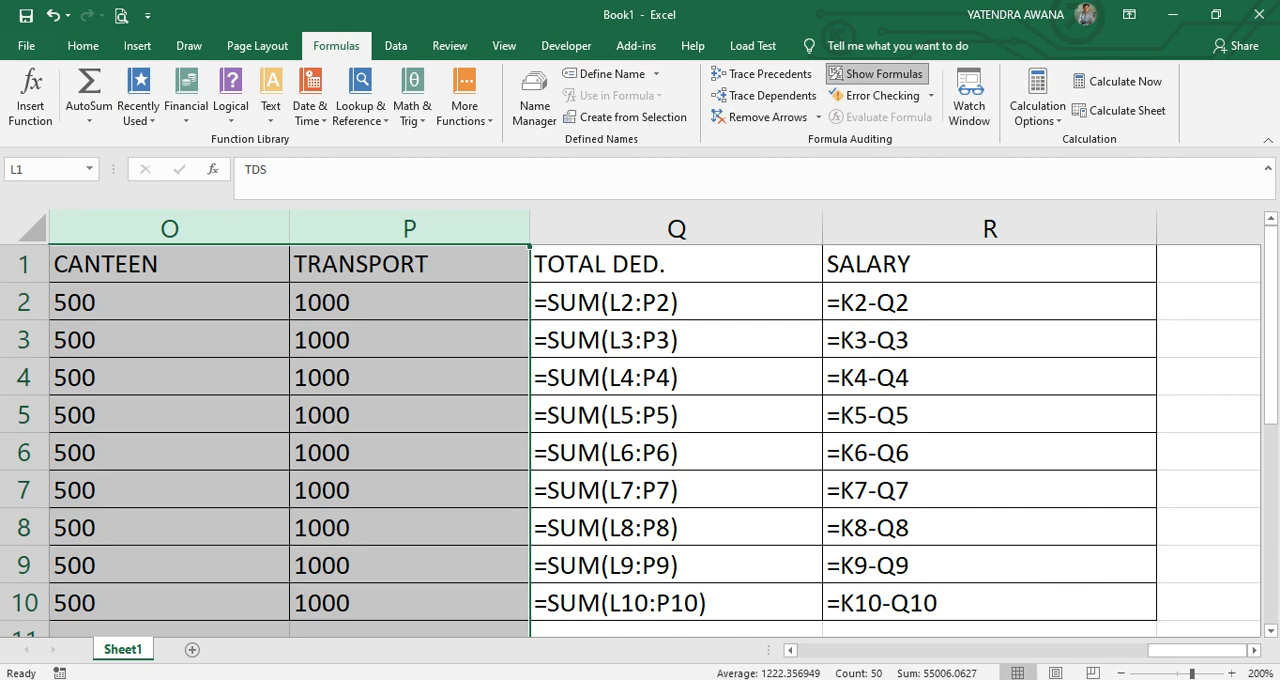
Inspect the salary formula in R4 with the sheet at 100% zoom so both columns it references can be seen.
{"action": "left_click", "coordinate": [989, 340]}
{"action": "left_click", "coordinate": [989, 378]}
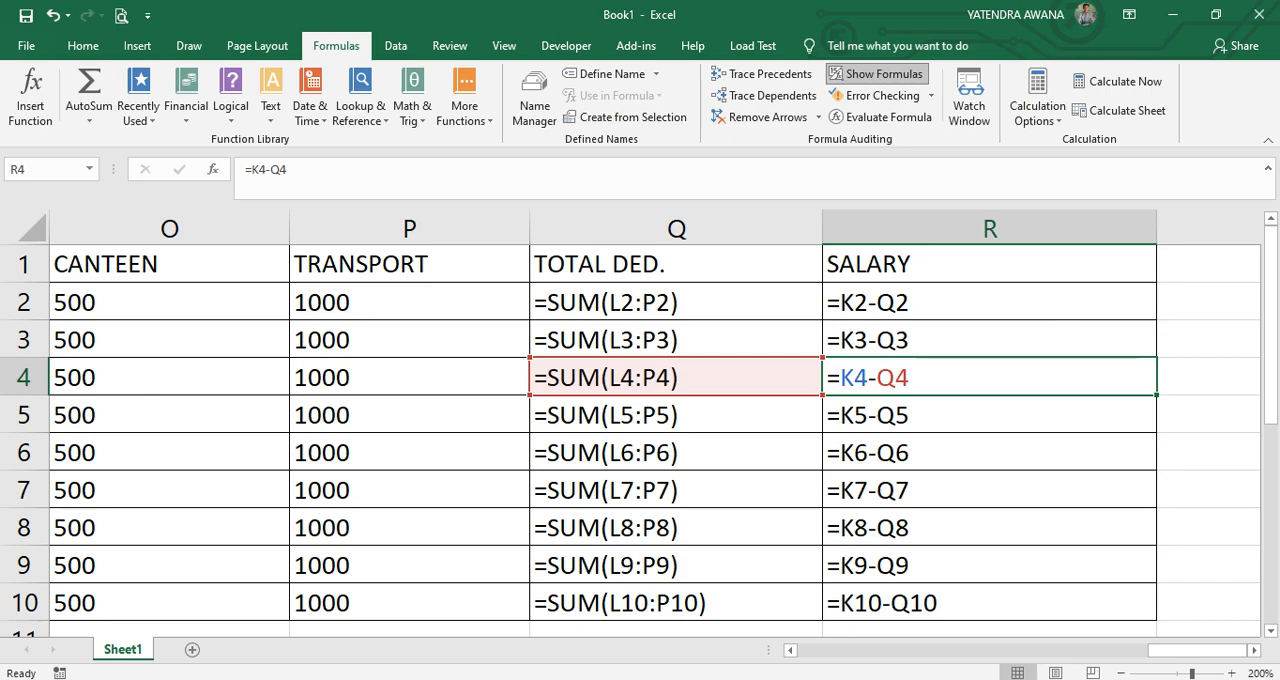
{"action": "left_click", "coordinate": [1121, 673]}
{"action": "left_click", "coordinate": [1121, 673]}
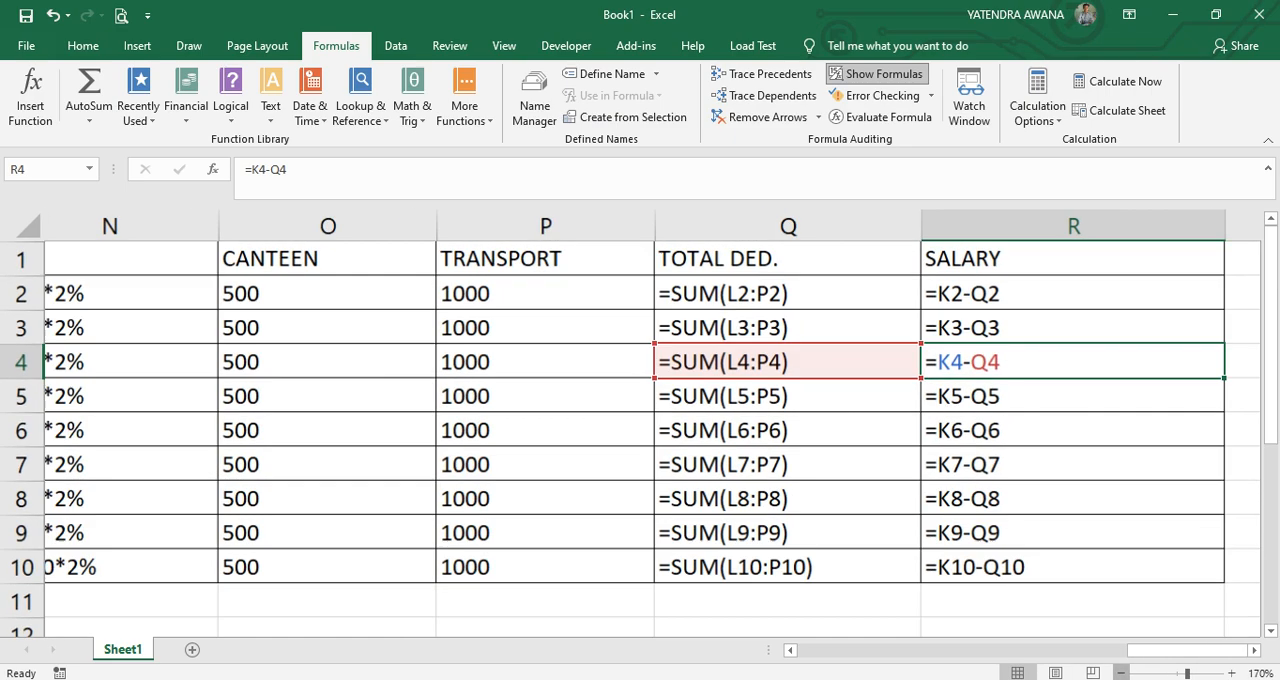
{"action": "left_click", "coordinate": [1121, 673]}
{"action": "left_click", "coordinate": [1121, 673]}
{"action": "left_click", "coordinate": [1121, 673]}
{"action": "left_click", "coordinate": [1121, 673]}
{"action": "left_click", "coordinate": [1121, 673]}
{"action": "left_click", "coordinate": [1121, 673]}
{"action": "left_click", "coordinate": [1121, 673]}
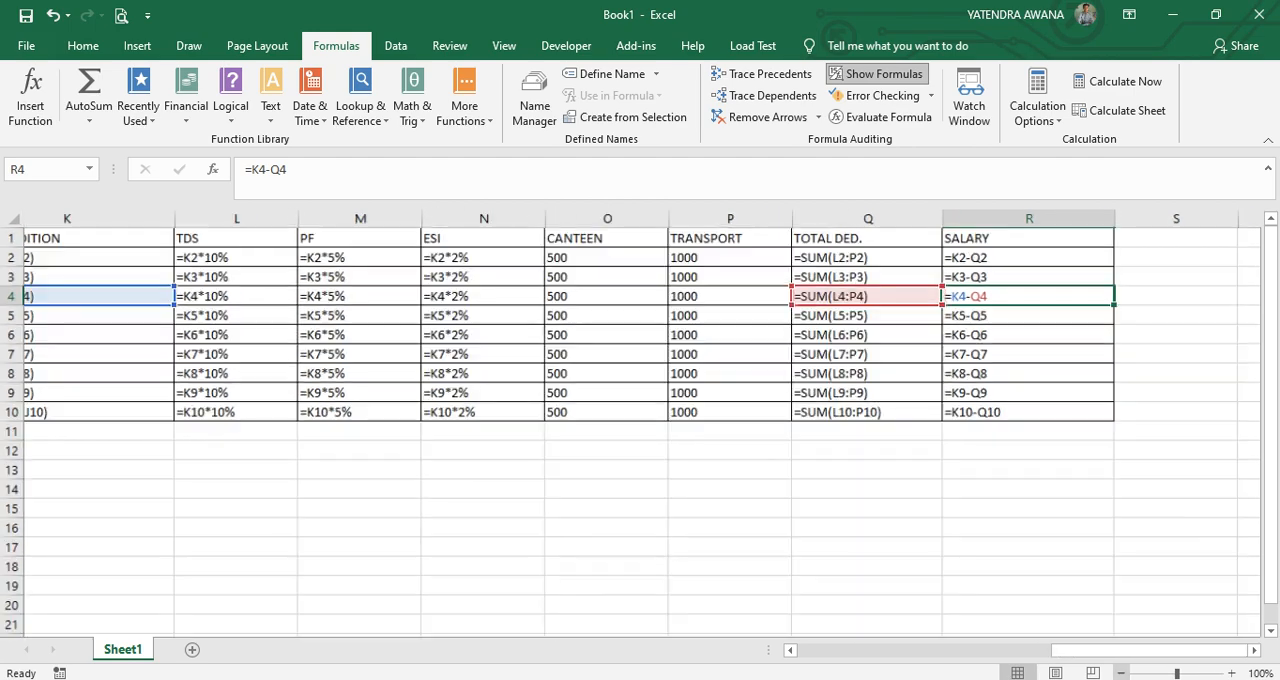
{"action": "left_click", "coordinate": [1121, 673]}
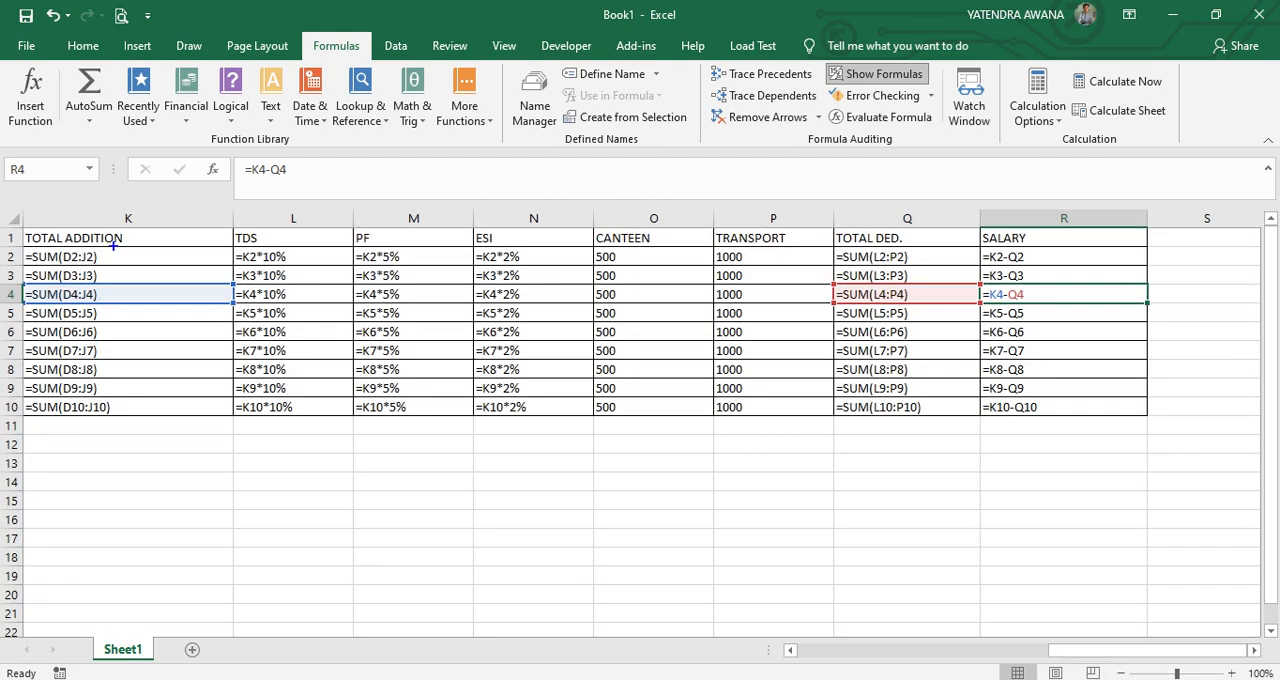
{"action": "left_click_drag", "start_coordinate": [43, 224], "coordinate": [101, 412]}
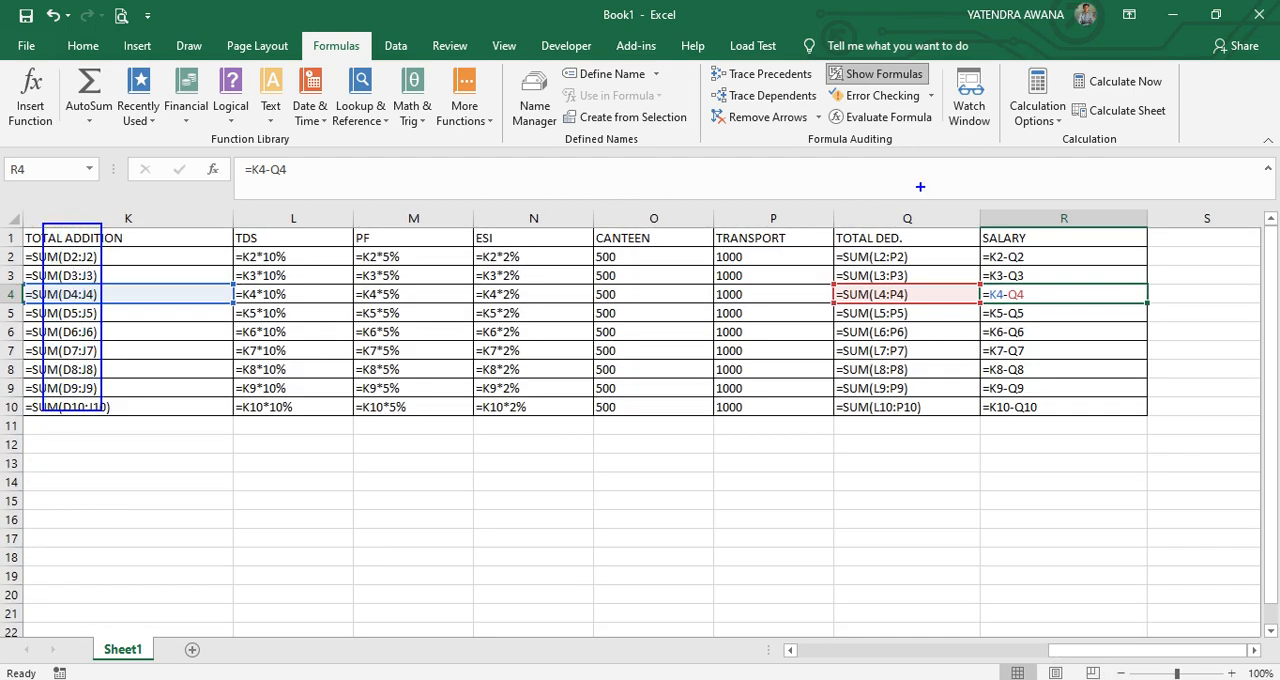
{"action": "left_click_drag", "start_coordinate": [854, 226], "coordinate": [892, 416]}
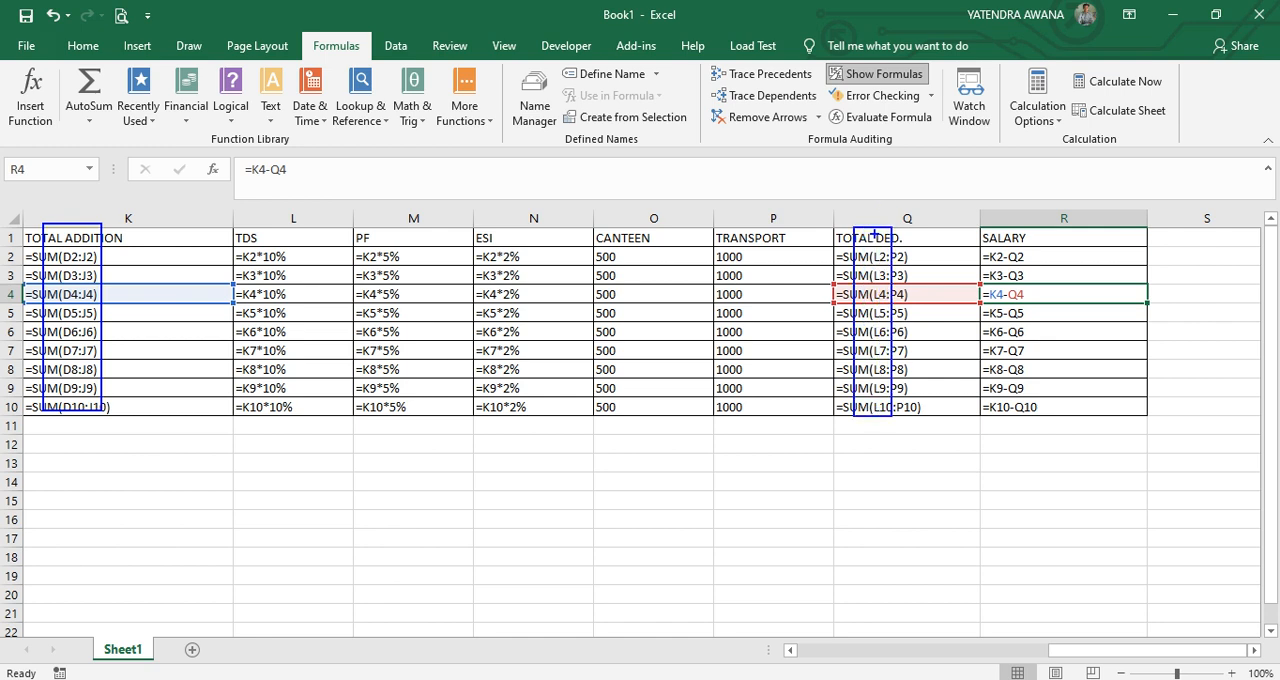
{"action": "mouse_move", "coordinate": [871, 238]}
{"action": "left_mouse_down"}
{"action": "mouse_move", "coordinate": [936, 192]}
{"action": "mouse_move", "coordinate": [1016, 230]}
{"action": "mouse_move", "coordinate": [982, 230]}
{"action": "mouse_move", "coordinate": [1034, 246]}
{"action": "left_mouse_up"}
{"action": "mouse_move", "coordinate": [1048, 238]}
{"action": "left_mouse_down"}
{"action": "mouse_move", "coordinate": [1054, 250]}
{"action": "mouse_move", "coordinate": [1112, 198]}
{"action": "left_mouse_up"}
{"action": "key", "text": "Escape"}
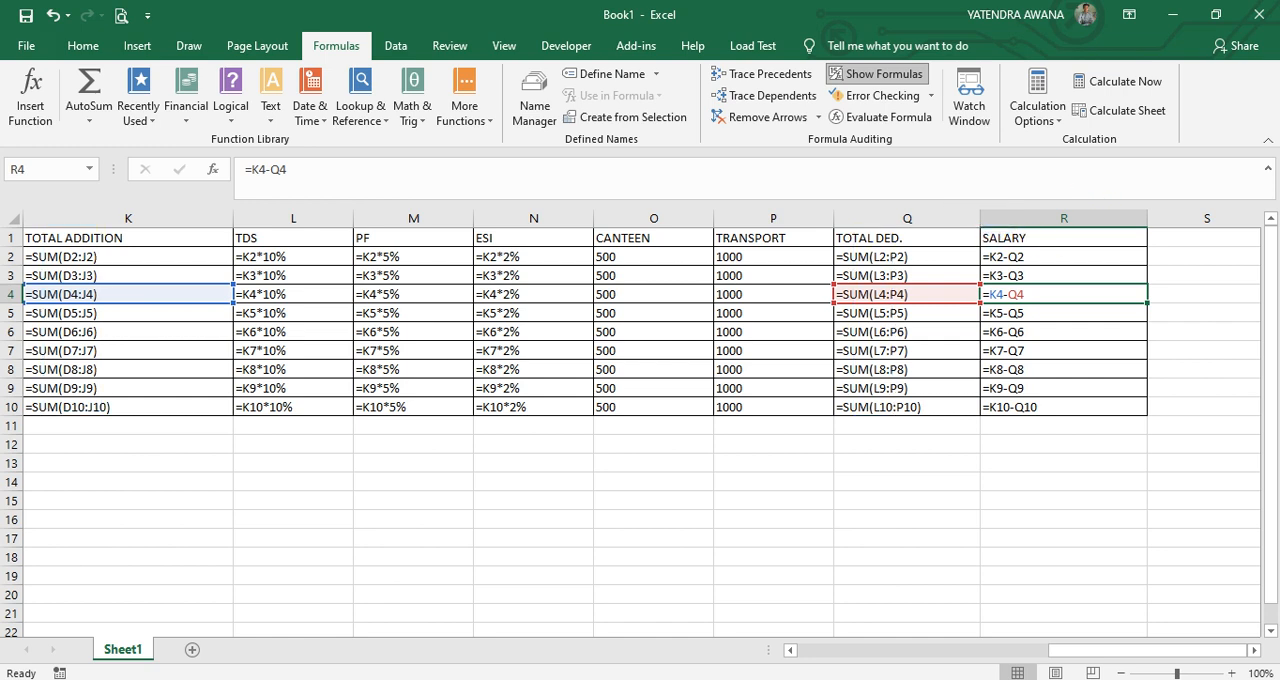
Return to the first columns of the salary table and enlarge the view to 160%.
{"action": "scroll", "coordinate": [640, 420], "scroll_direction": "up", "scroll_amount": 4}
{"action": "left_click_drag", "start_coordinate": [1145, 650], "coordinate": [828, 650]}
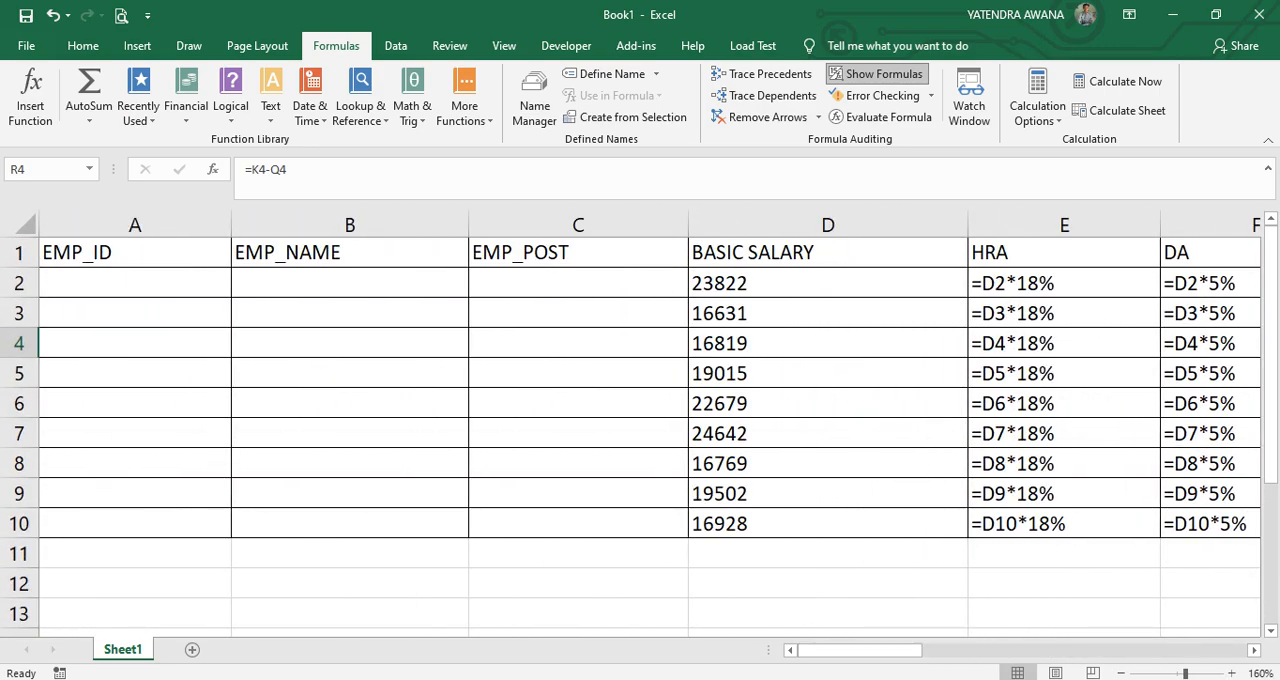